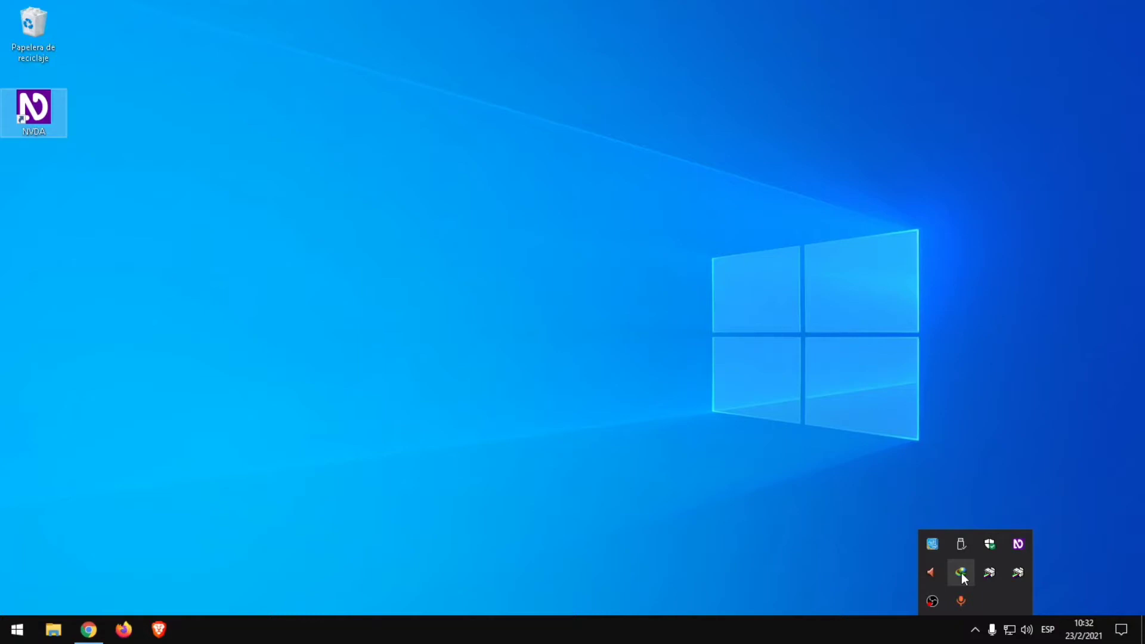
Switch to Chrome and open the Spanish 7-Zip site's download page
{"action": "key", "text": "Tab"}
{"action": "key", "text": "Tab"}
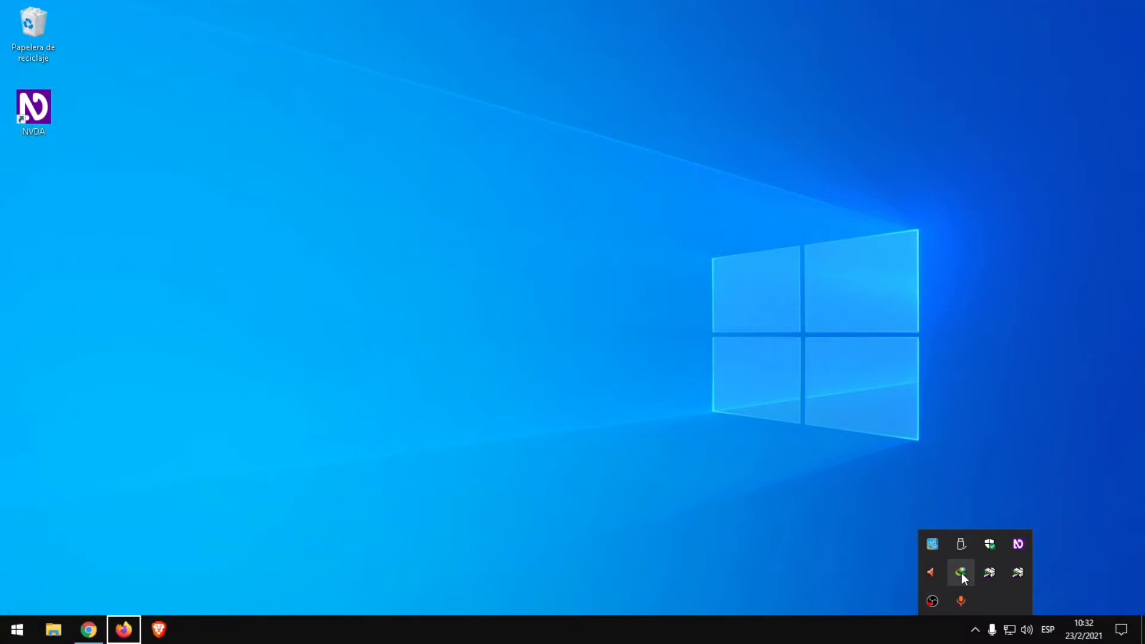
{"action": "key", "text": "Left"}
{"action": "key", "text": "Return"}
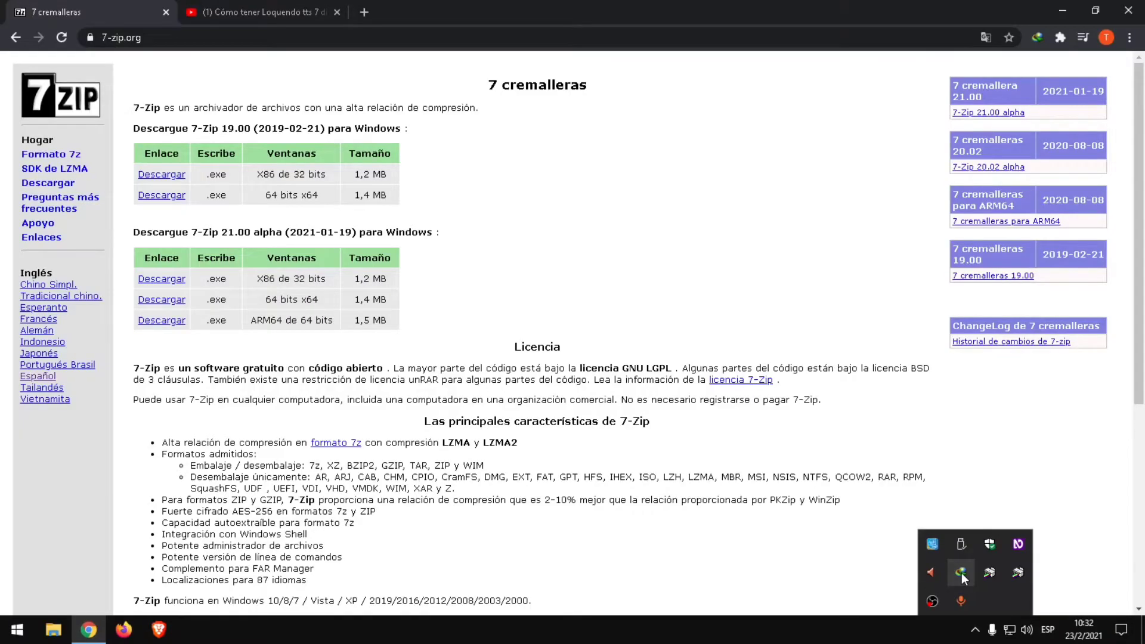
{"action": "key", "text": "alt+space"}
{"action": "key", "text": "Escape"}
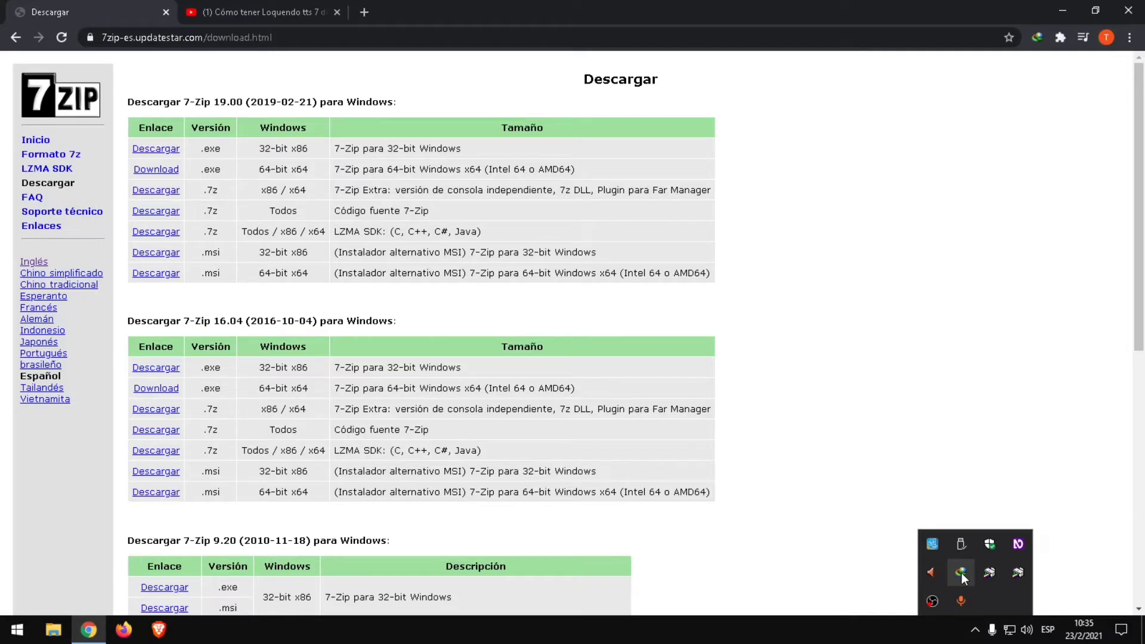
Close the 7-Zip page and open the MediaFire link for Loquendo TTS 7 from the YouTube video's description
{"action": "key", "text": "ctrl+w"}
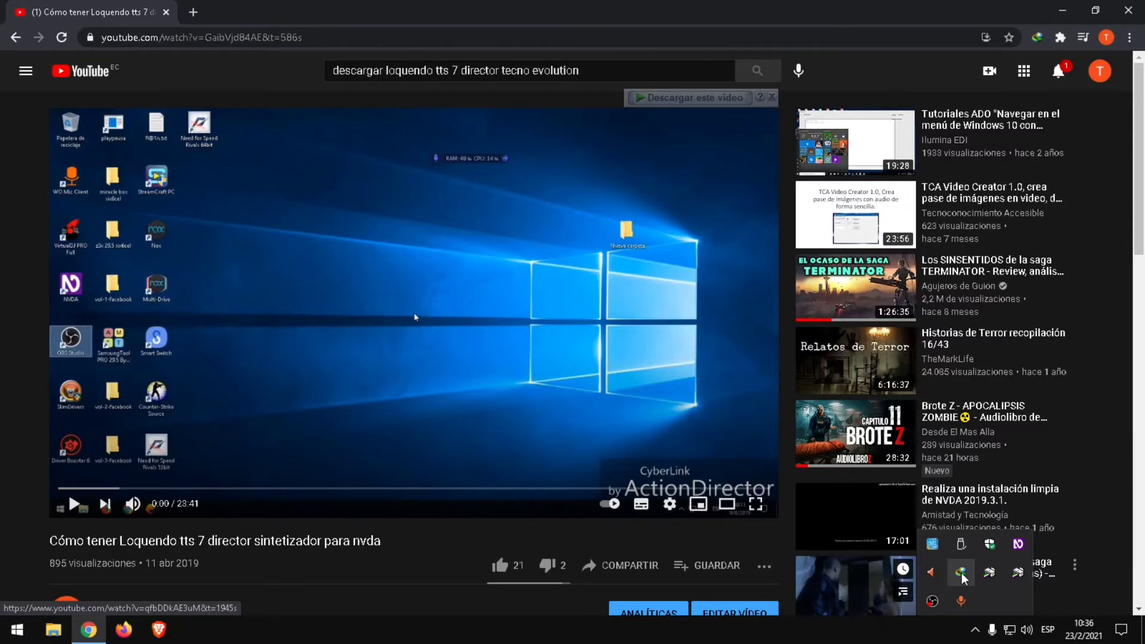
{"action": "scroll", "coordinate": [963, 578], "scroll_direction": "down", "scroll_amount": 5}
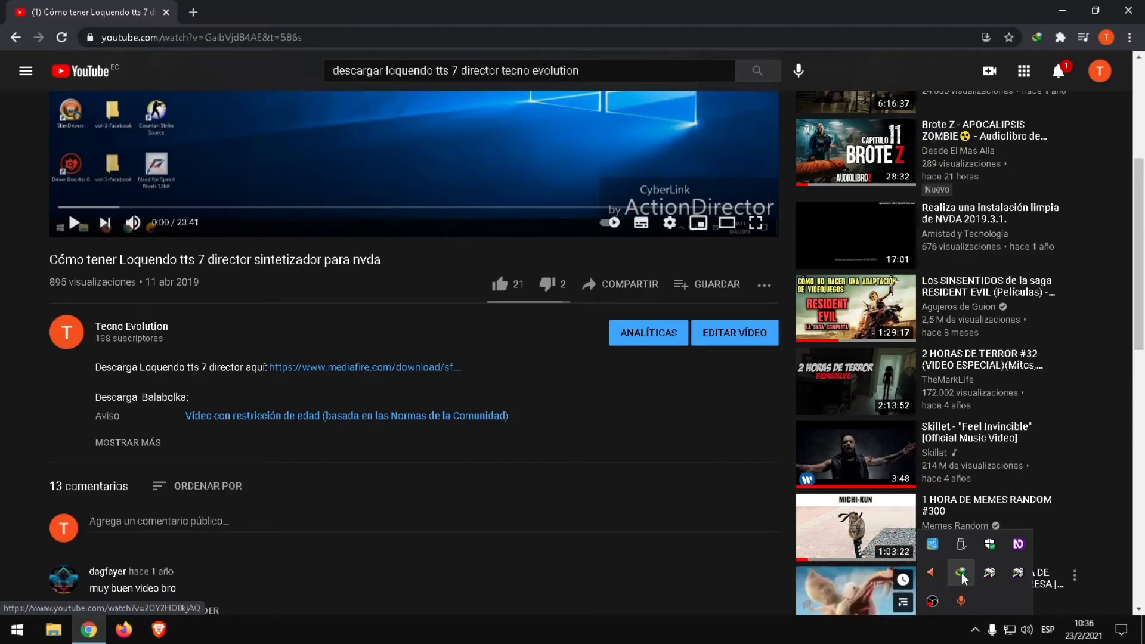
{"action": "key", "text": "Return"}
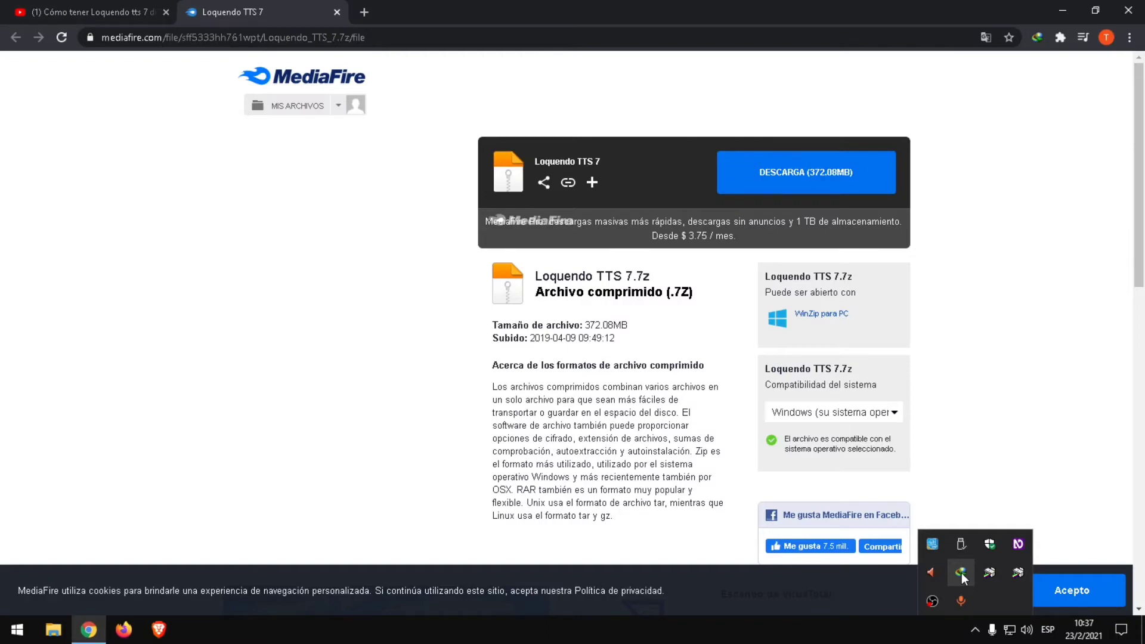
Switch to File Explorer and delete the Loquendo TTS 7 folder from the Compressed folder in Descargas
{"action": "key", "text": "super+d"}
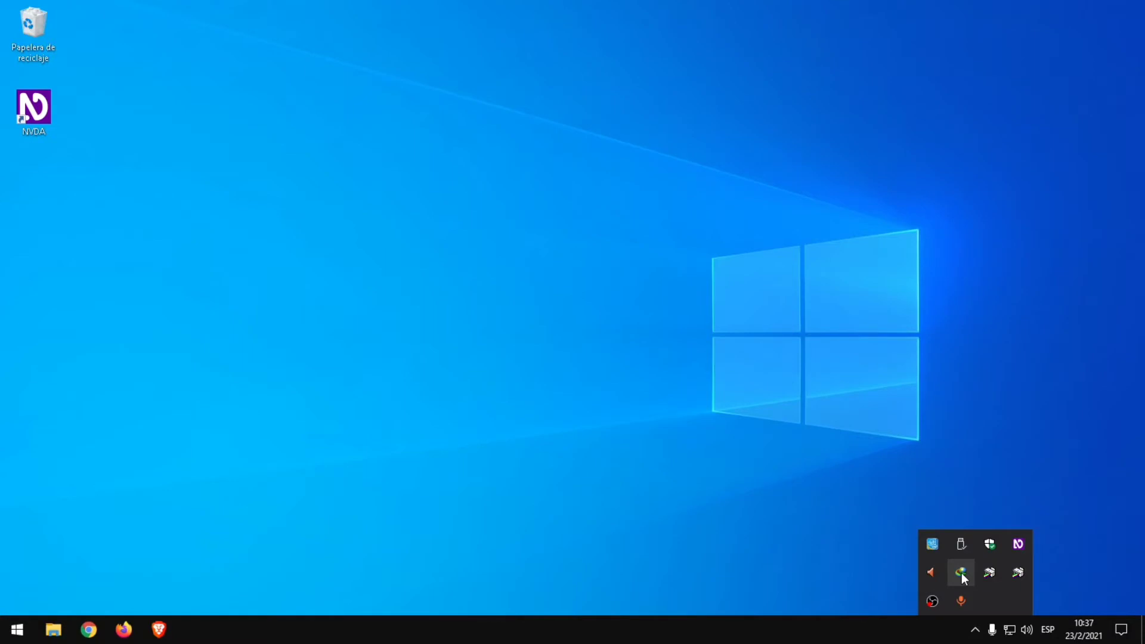
{"action": "key", "text": "super+e"}
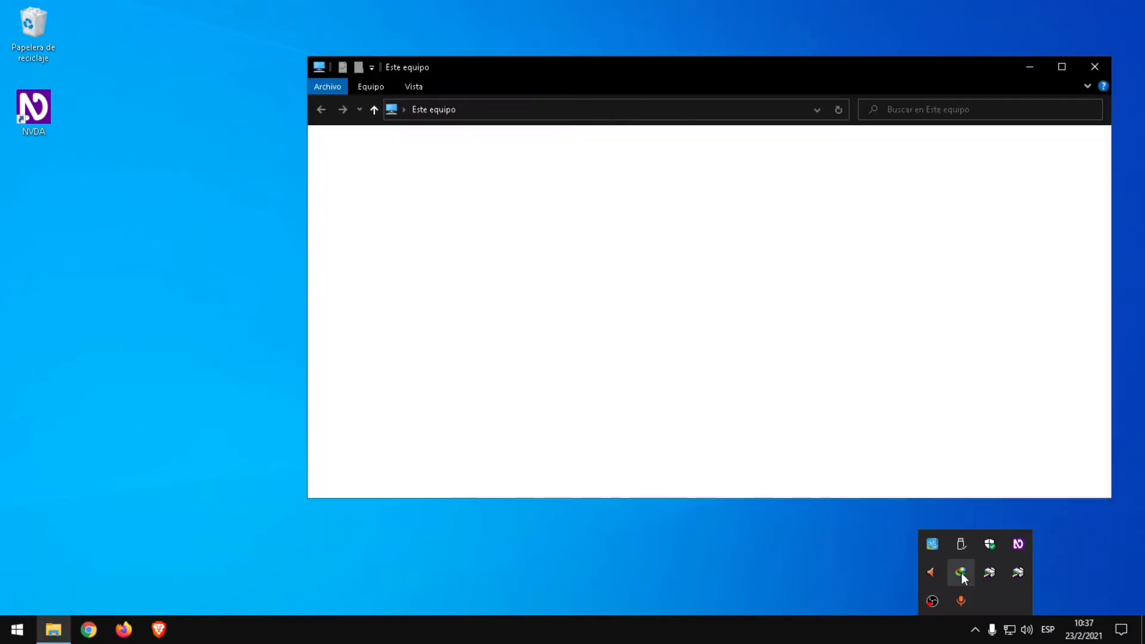
{"action": "key", "text": "Down"}
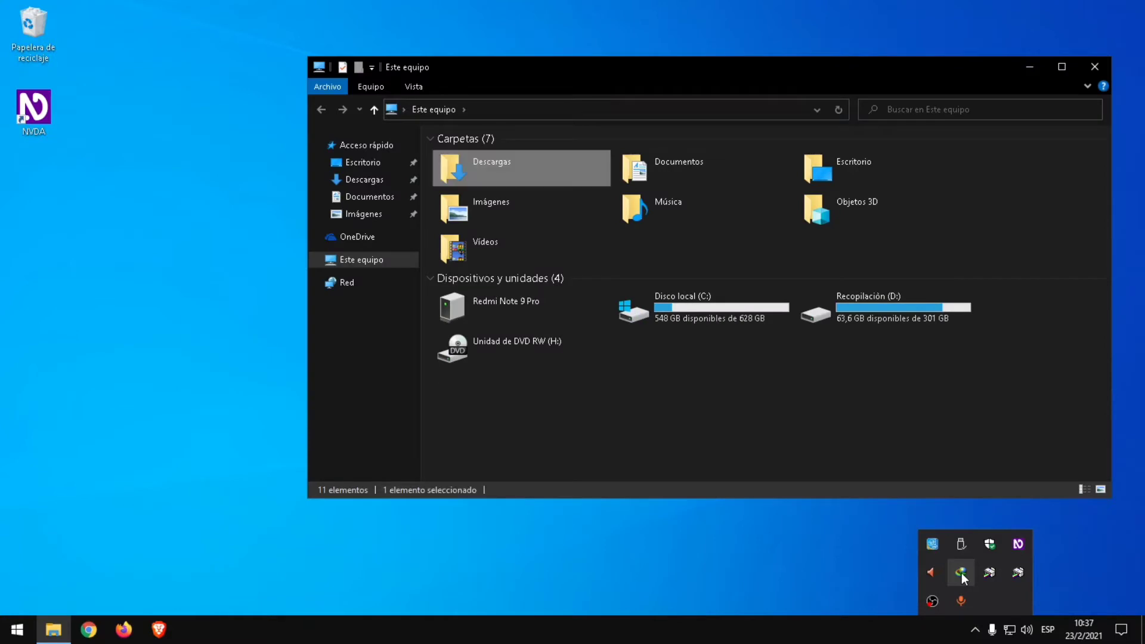
{"action": "key", "text": "Return"}
{"action": "key", "text": "Down"}
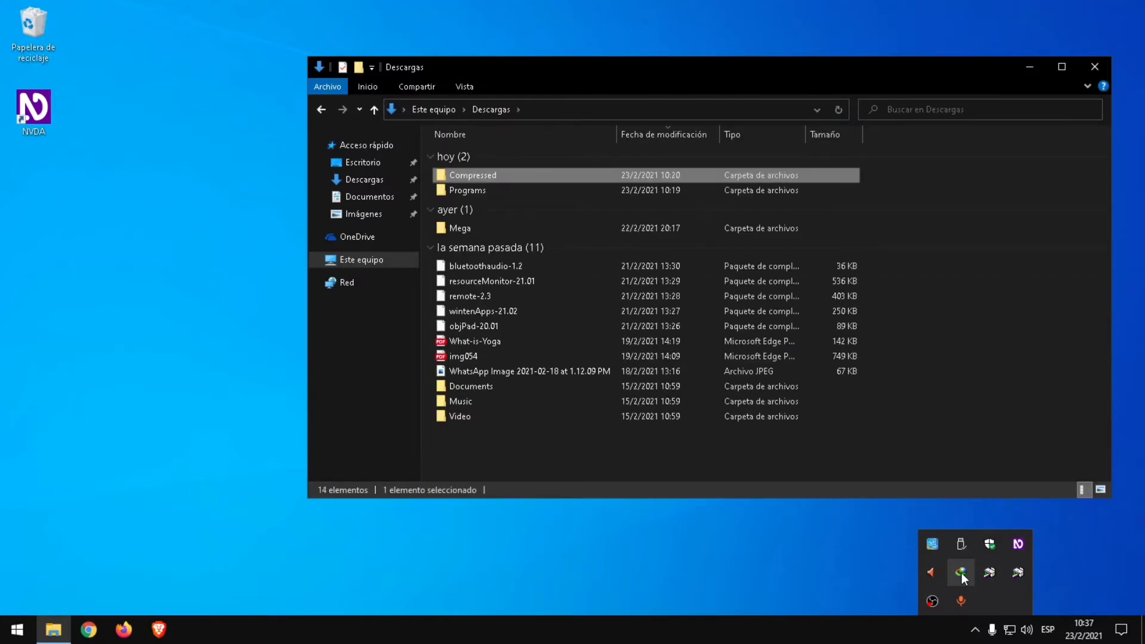
{"action": "key", "text": "Return"}
{"action": "key", "text": "Down"}
{"action": "key", "text": "Up"}
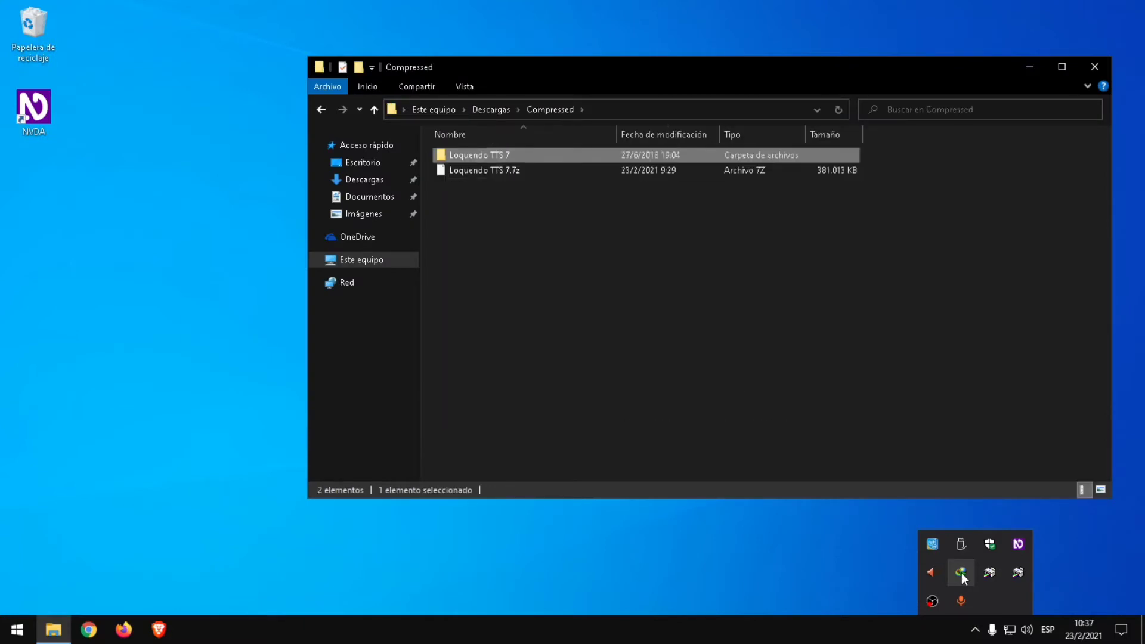
{"action": "key", "text": "Delete"}
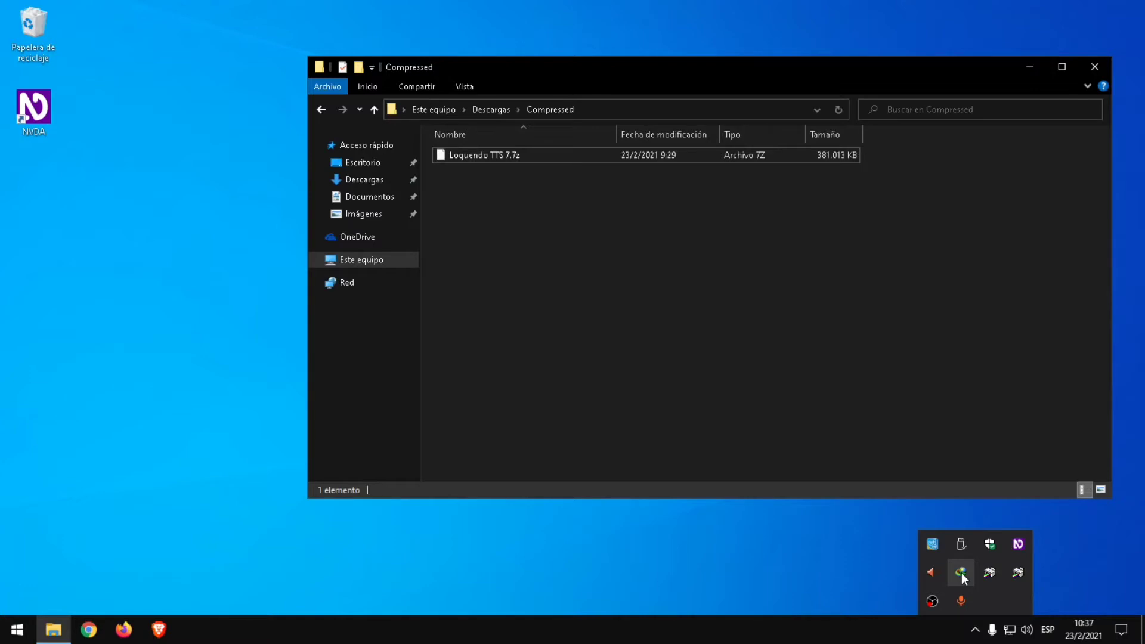
Install 7-Zip from 7z1900-x64 in the Programs download folder, using the destination C:\Program Files\7-Zip\
{"action": "key", "text": "BackSpace"}
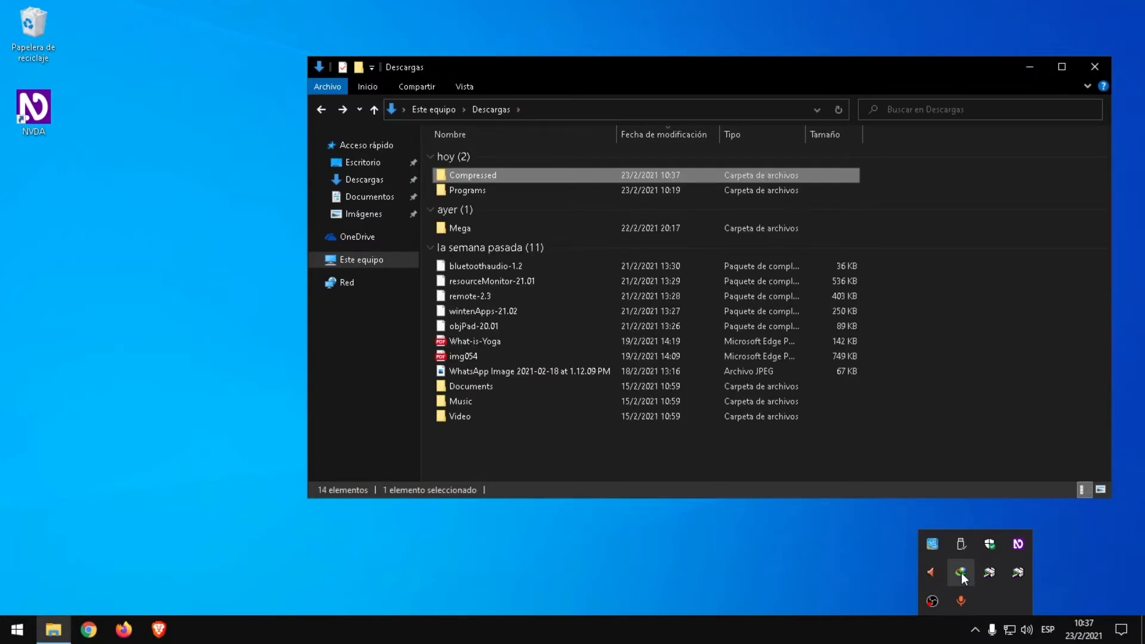
{"action": "key", "text": "Down"}
{"action": "key", "text": "Return"}
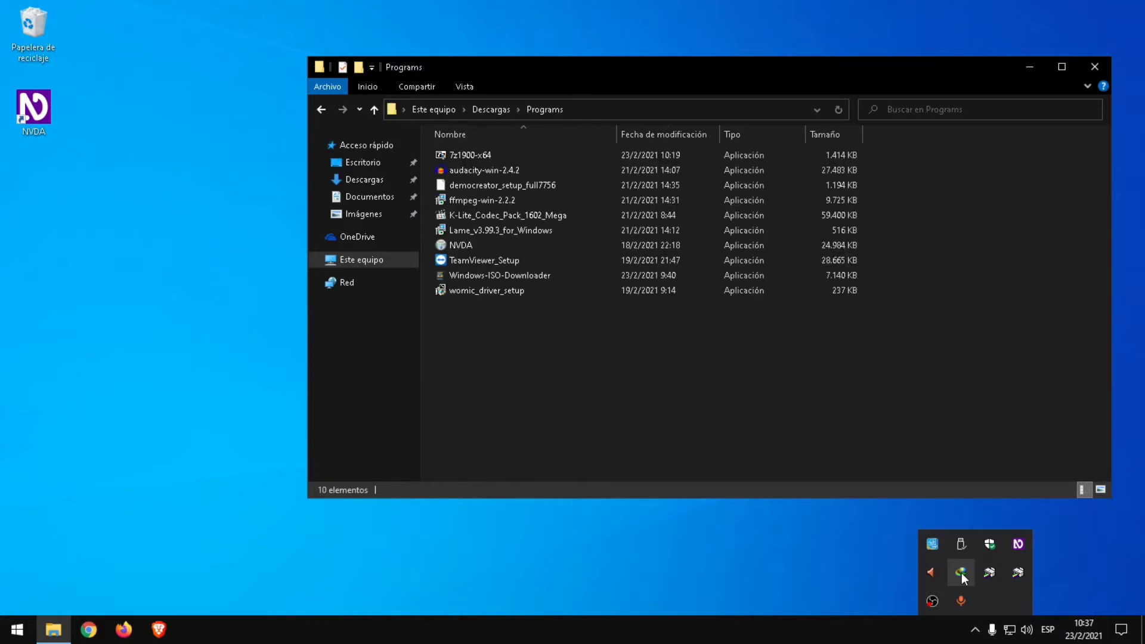
{"action": "key", "text": "Down"}
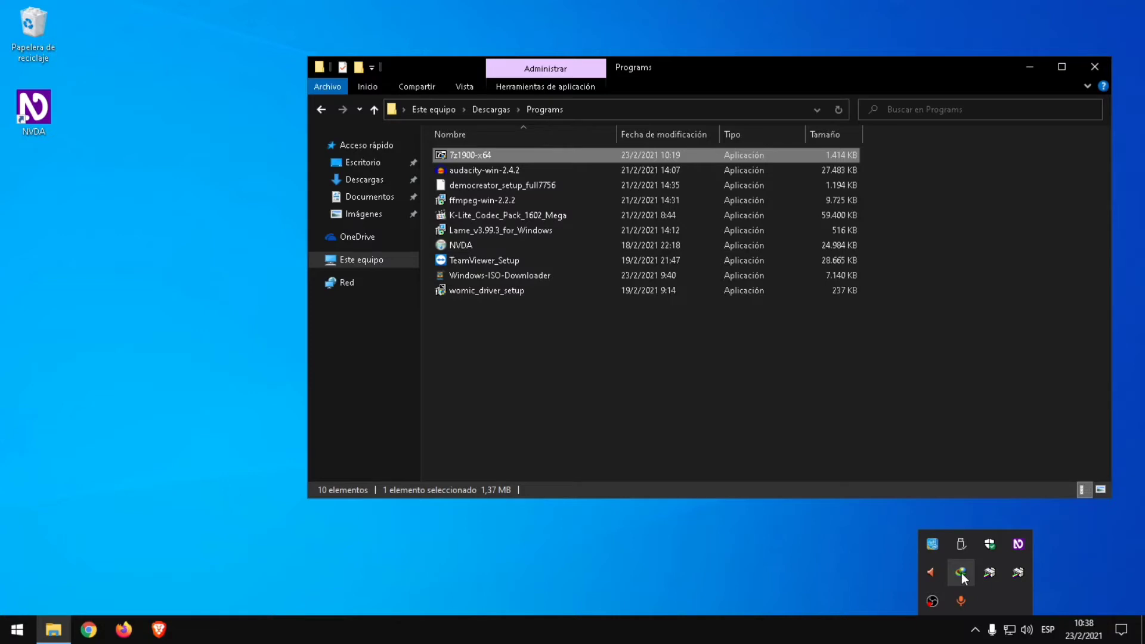
{"action": "key", "text": "Return"}
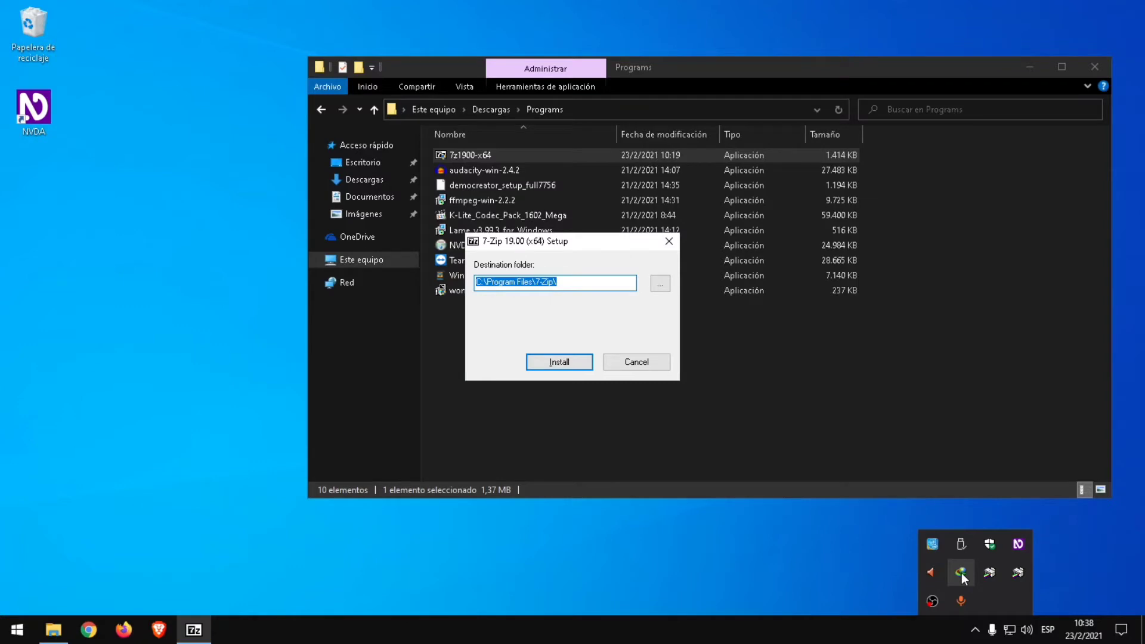
{"action": "key", "text": "Return"}
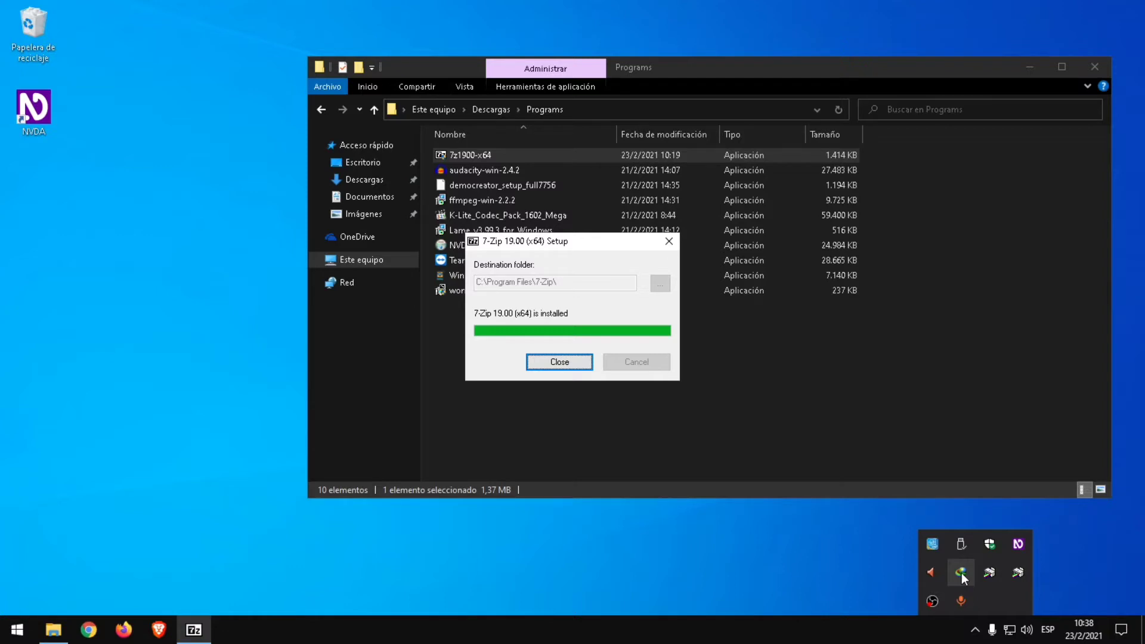
{"action": "key", "text": "Return"}
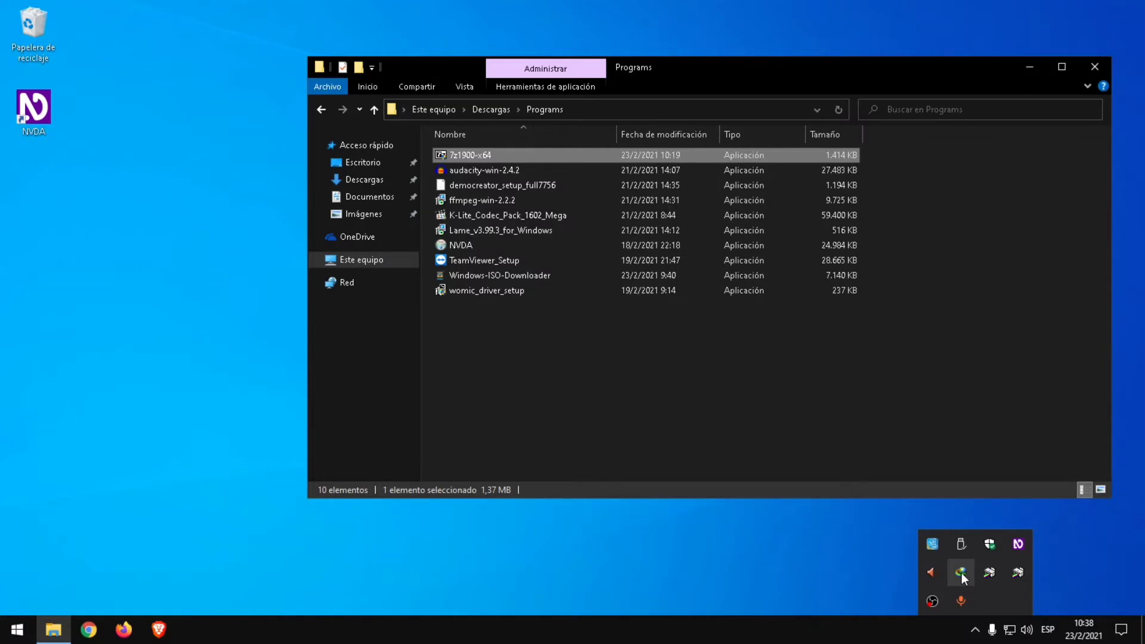
Extract the Loquendo TTS 7.7z archive directly into the Compressed folder with 7-Zip
{"action": "key", "text": "BackSpace"}
{"action": "key", "text": "Return"}
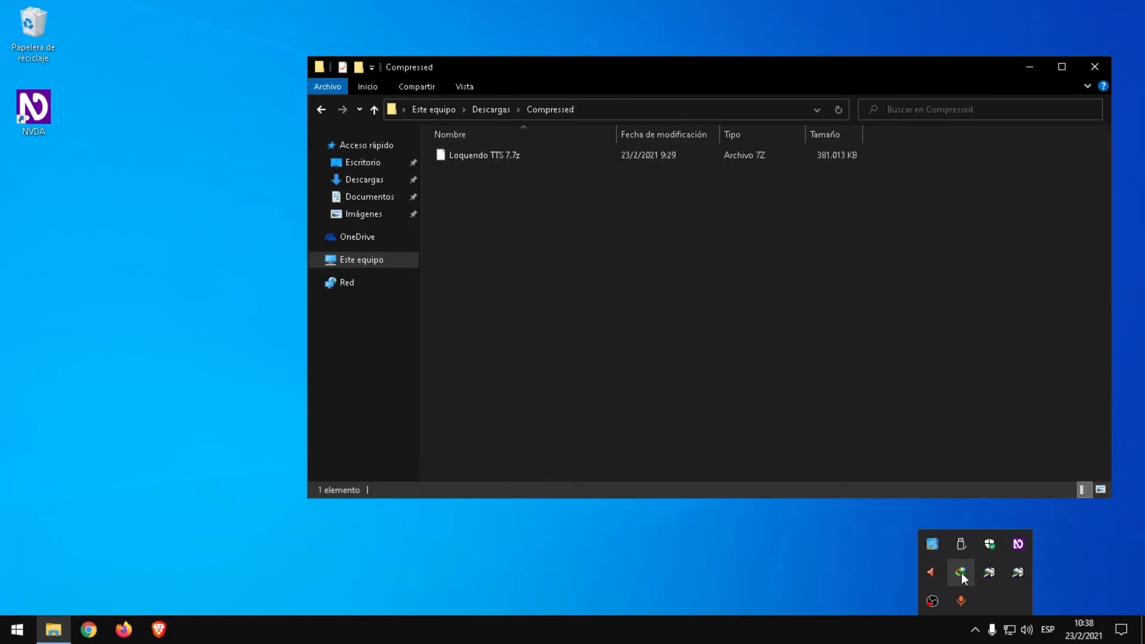
{"action": "key", "text": "Down"}
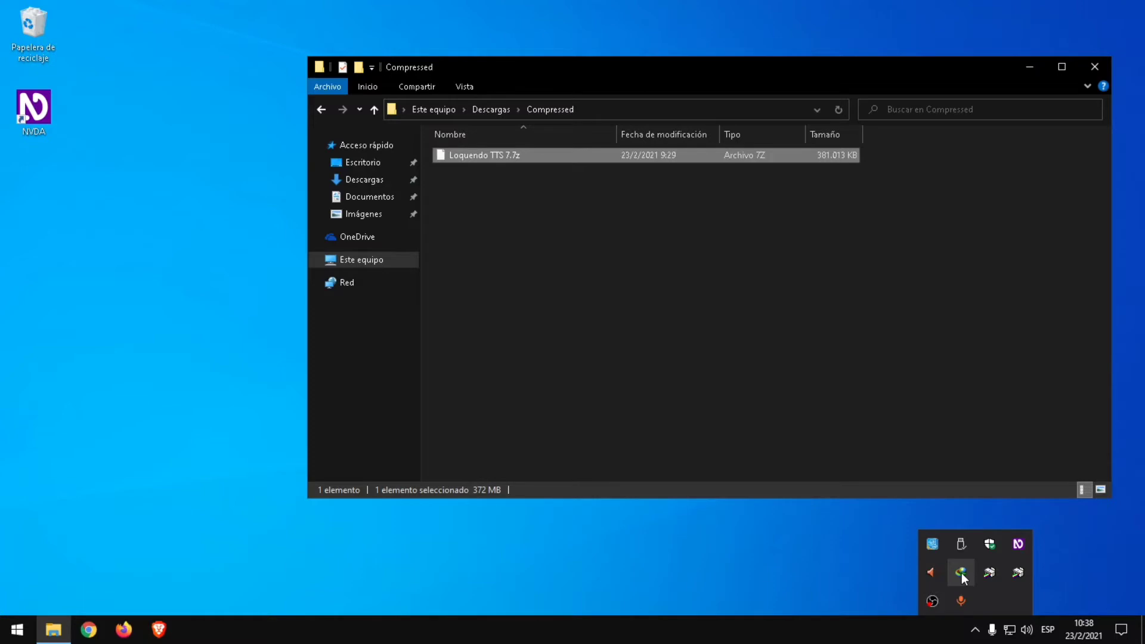
{"action": "key", "text": "shift+F10"}
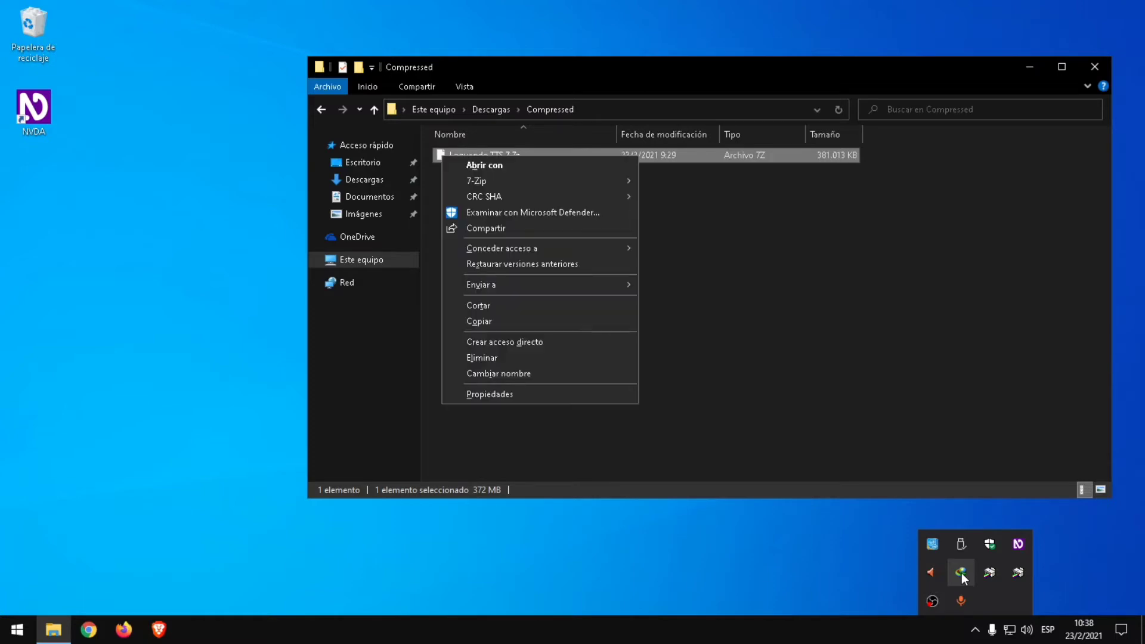
{"action": "key", "text": "Down"}
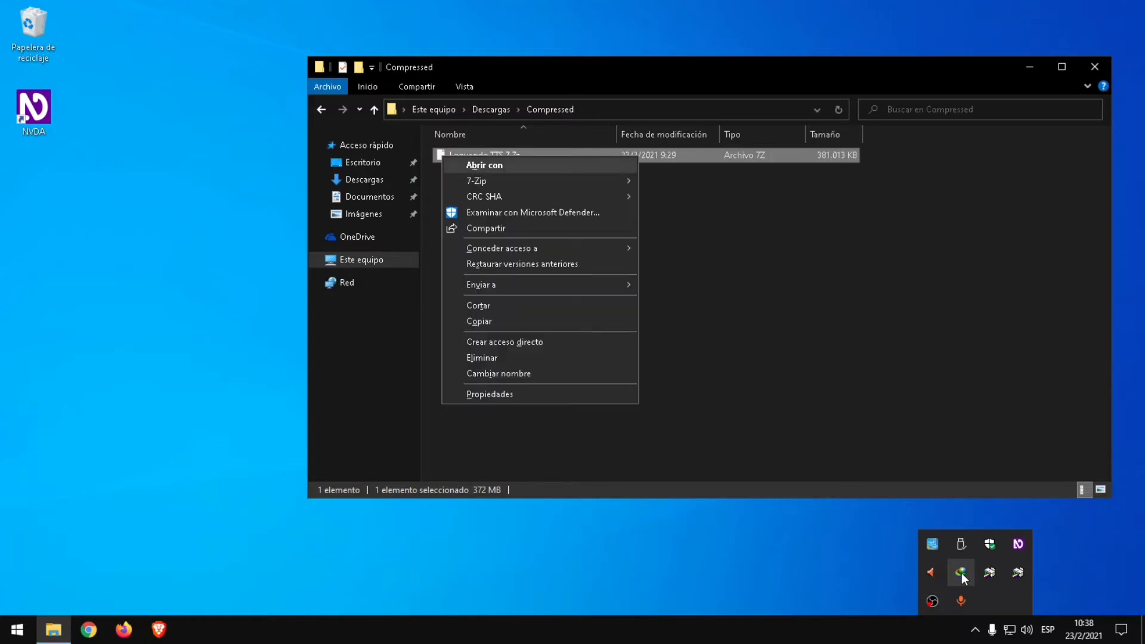
{"action": "key", "text": "Down"}
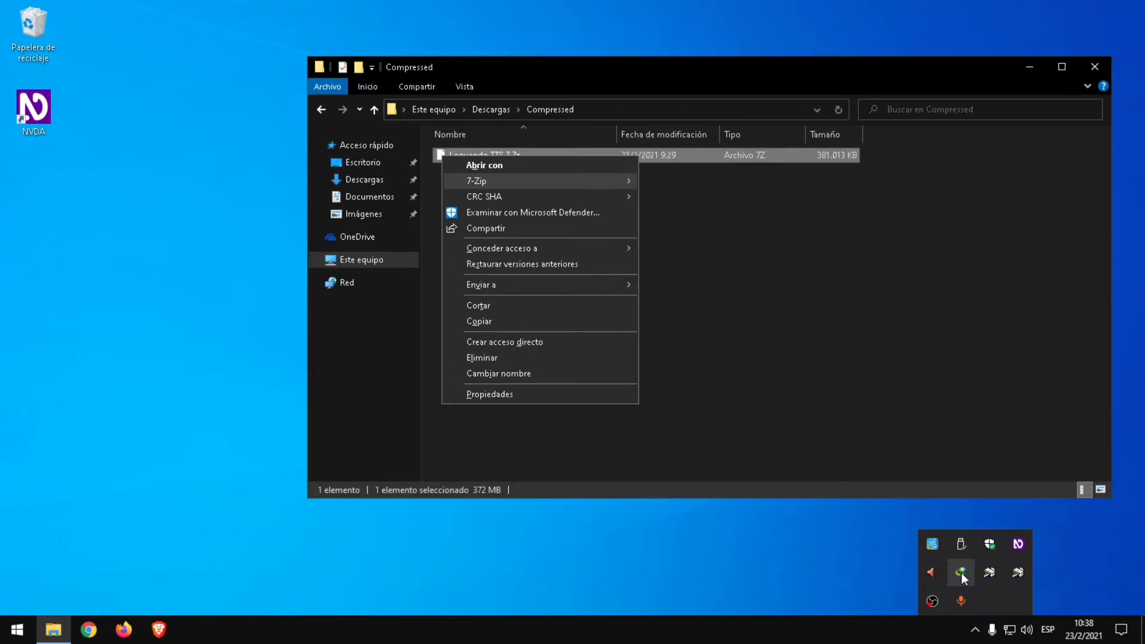
{"action": "key", "text": "Down"}
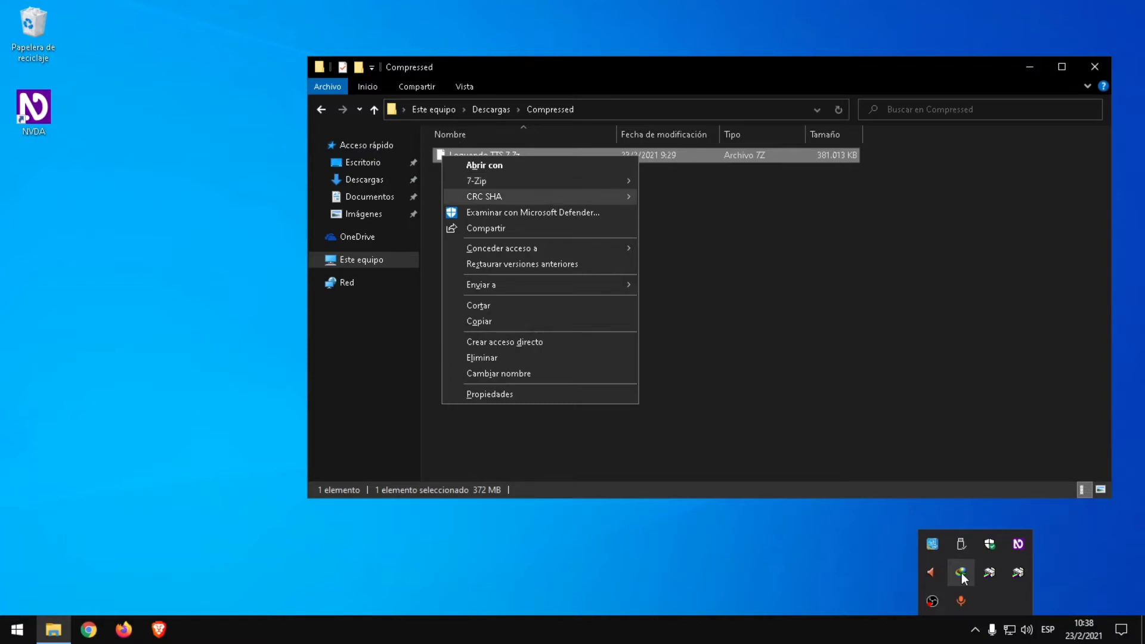
{"action": "key", "text": "Down"}
{"action": "key", "text": "Up"}
{"action": "key", "text": "Up"}
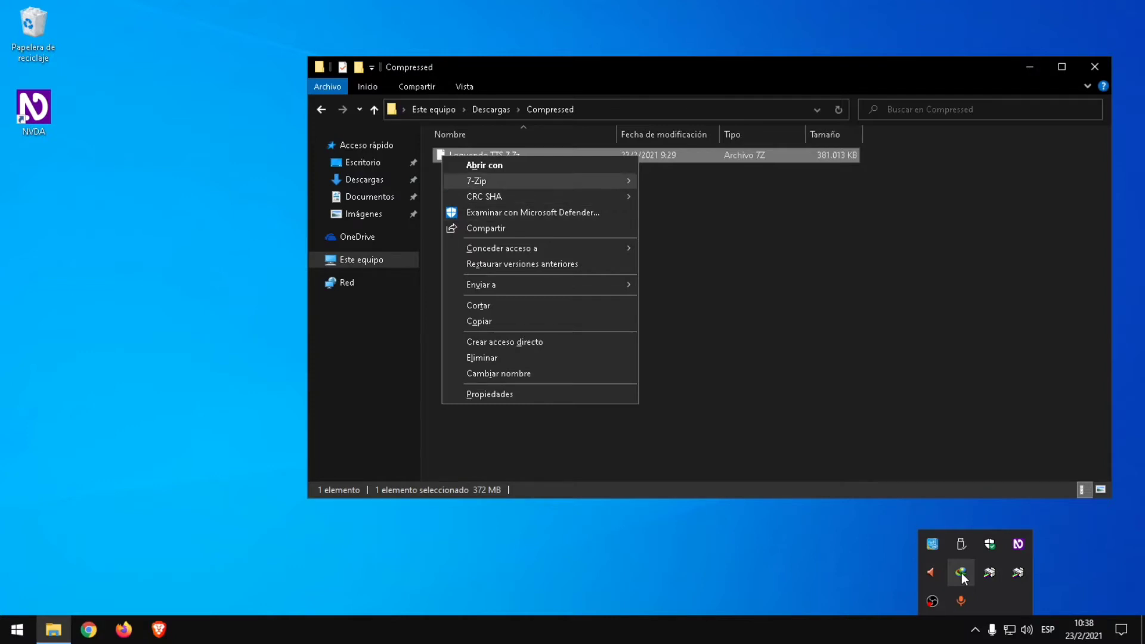
{"action": "key", "text": "Right"}
{"action": "key", "text": "Down"}
{"action": "key", "text": "Down"}
{"action": "key", "text": "Down"}
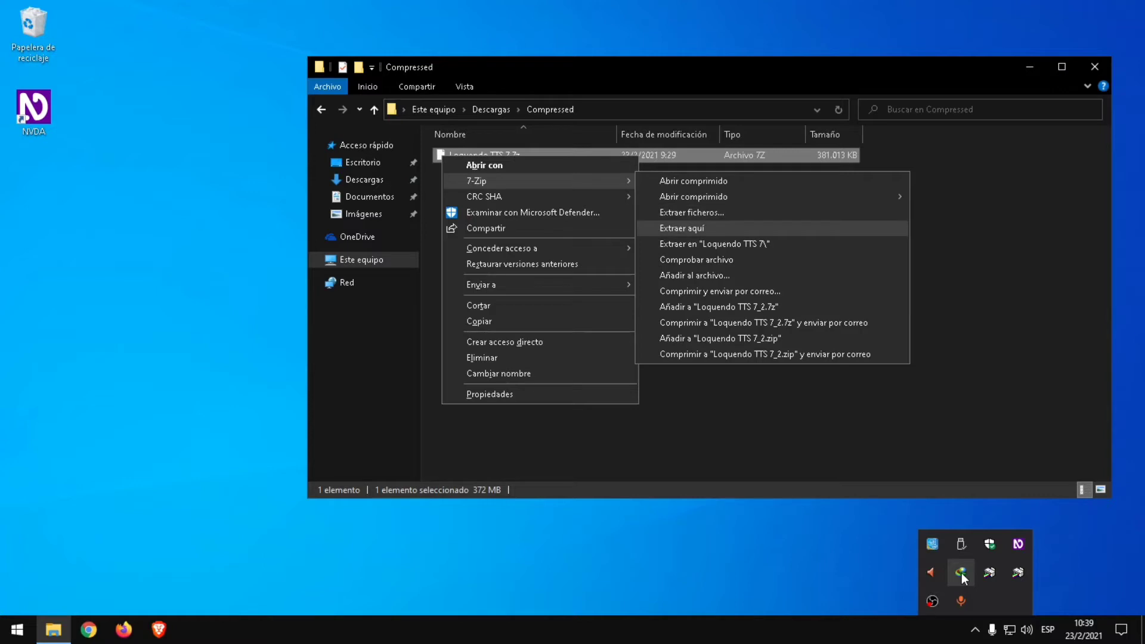
{"action": "key", "text": "Return"}
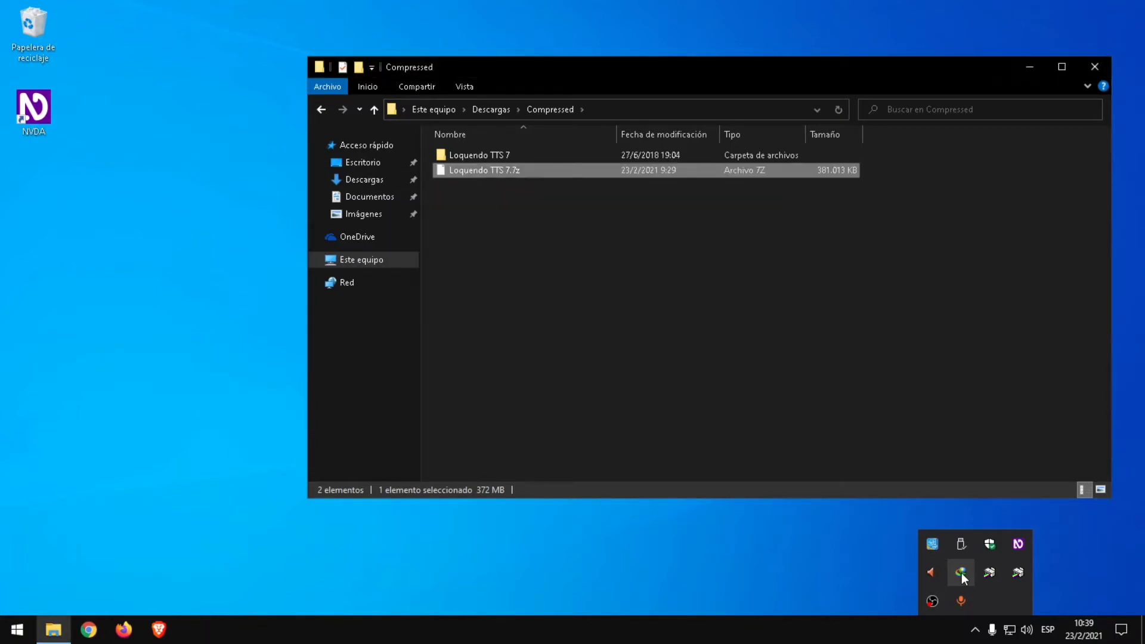
Run the SAPI 5.1 installer from the extracted Loquendo TTS 7 folder with the Repair option and close the wizard
{"action": "key", "text": "Up"}
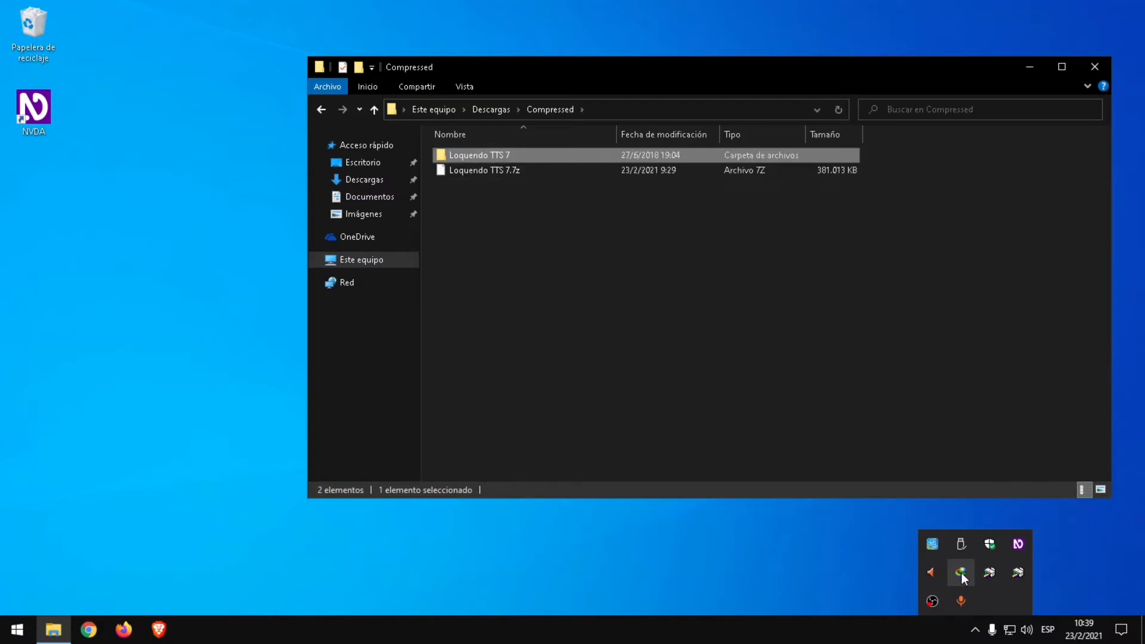
{"action": "key", "text": "Return"}
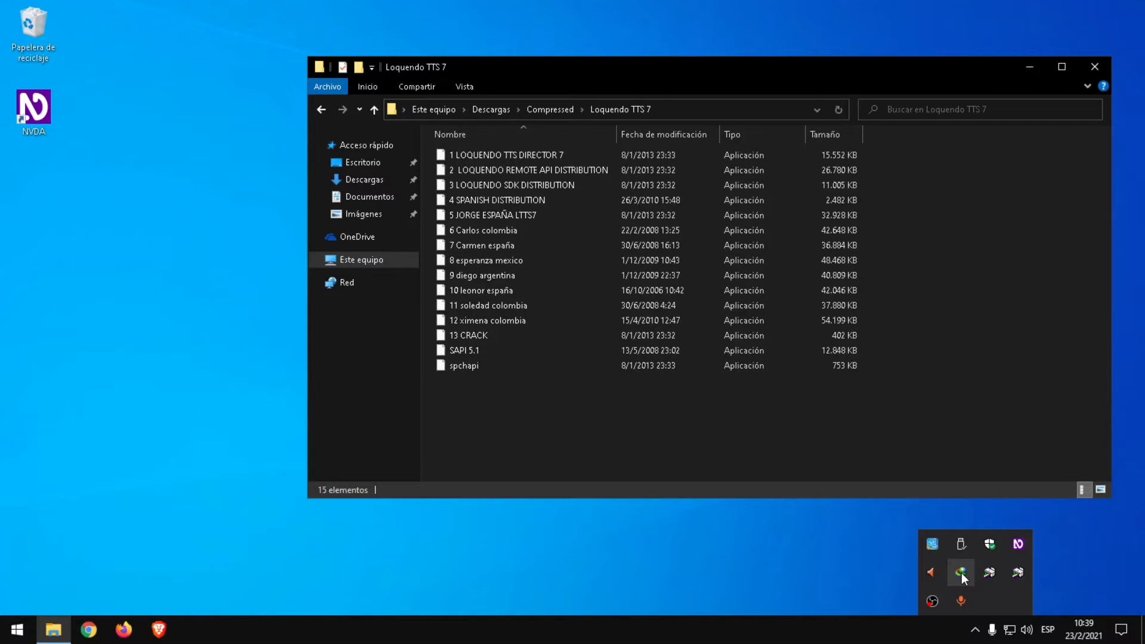
{"action": "key", "text": "s"}
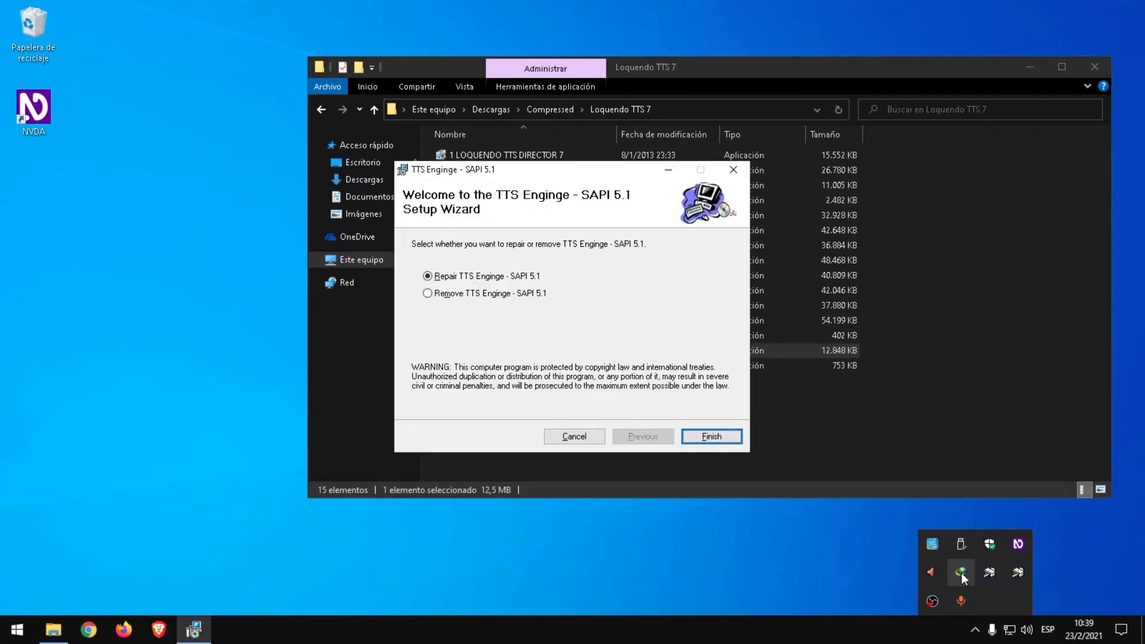
{"action": "key", "text": "Return"}
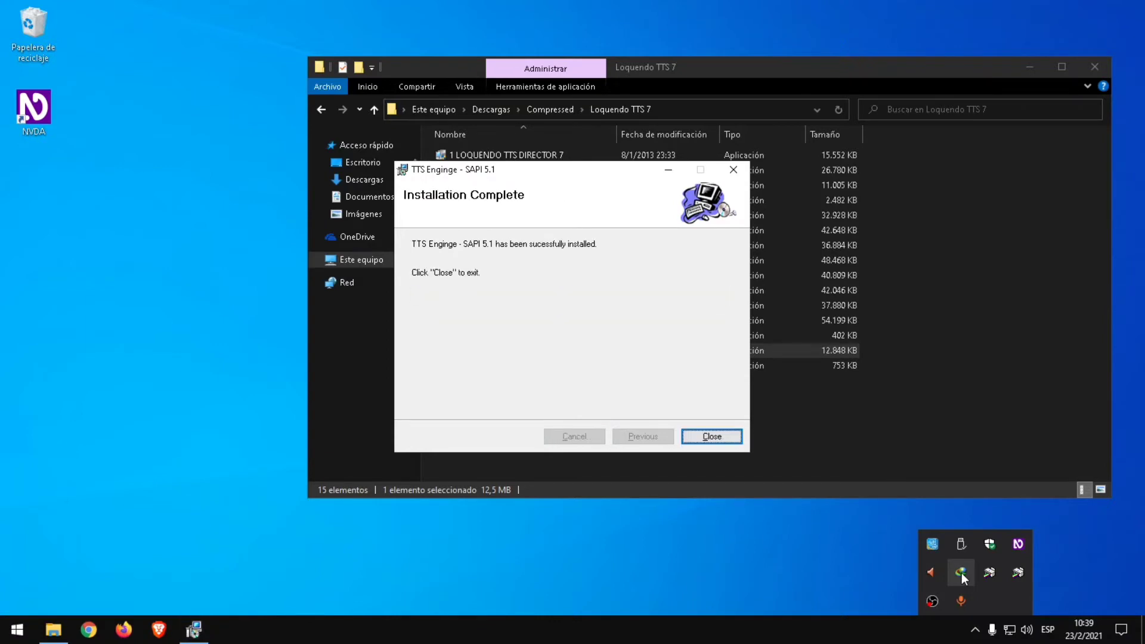
{"action": "key", "text": "Return"}
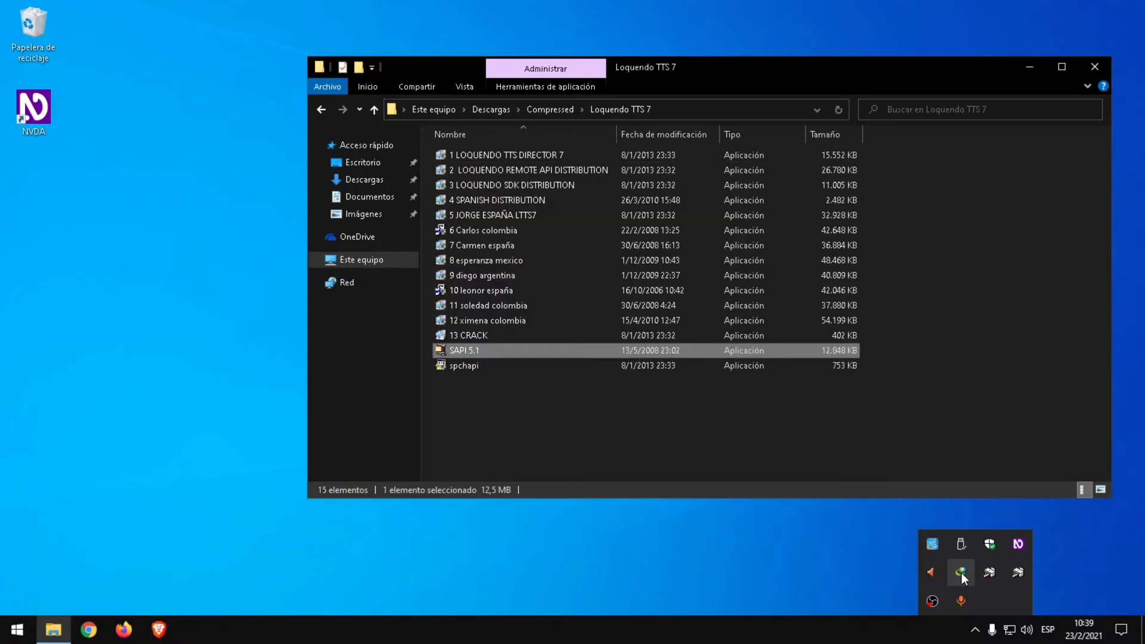
Run the SAPI 5.1 installer, remove TTS Enginge - SAPI 5.1 from the computer and close the wizard
{"action": "key", "text": "Return"}
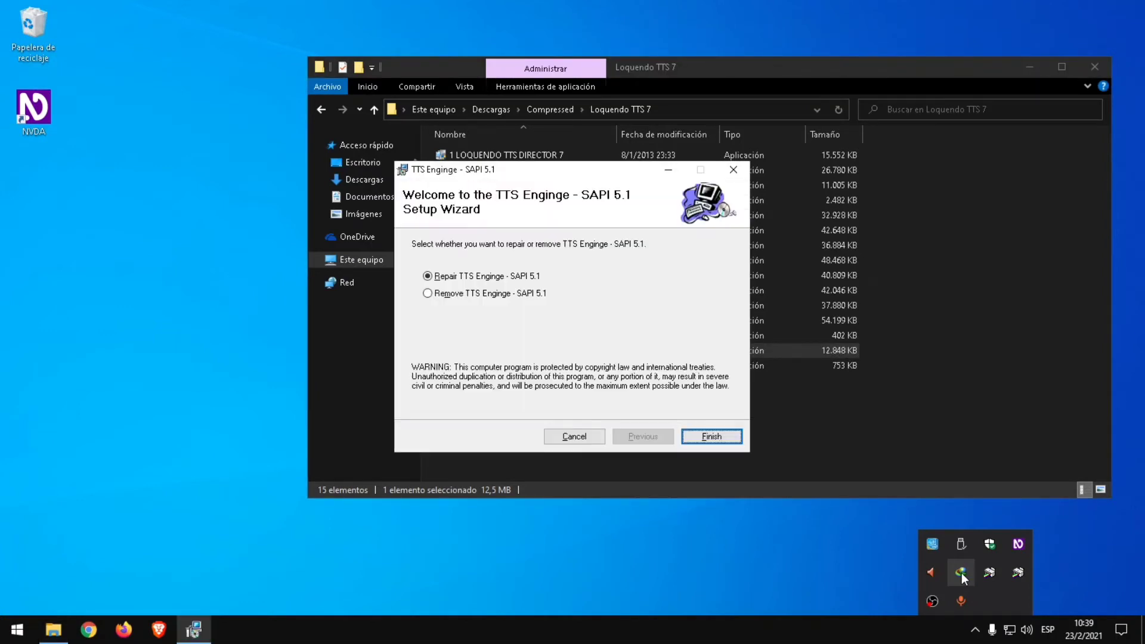
{"action": "key", "text": "Tab"}
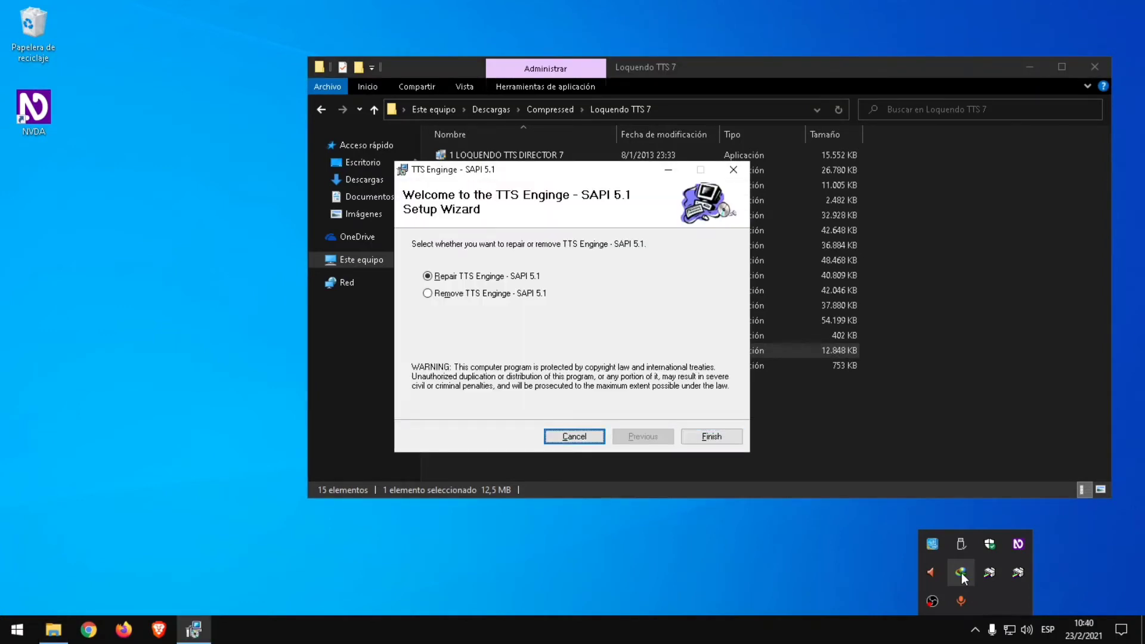
{"action": "key", "text": "Tab"}
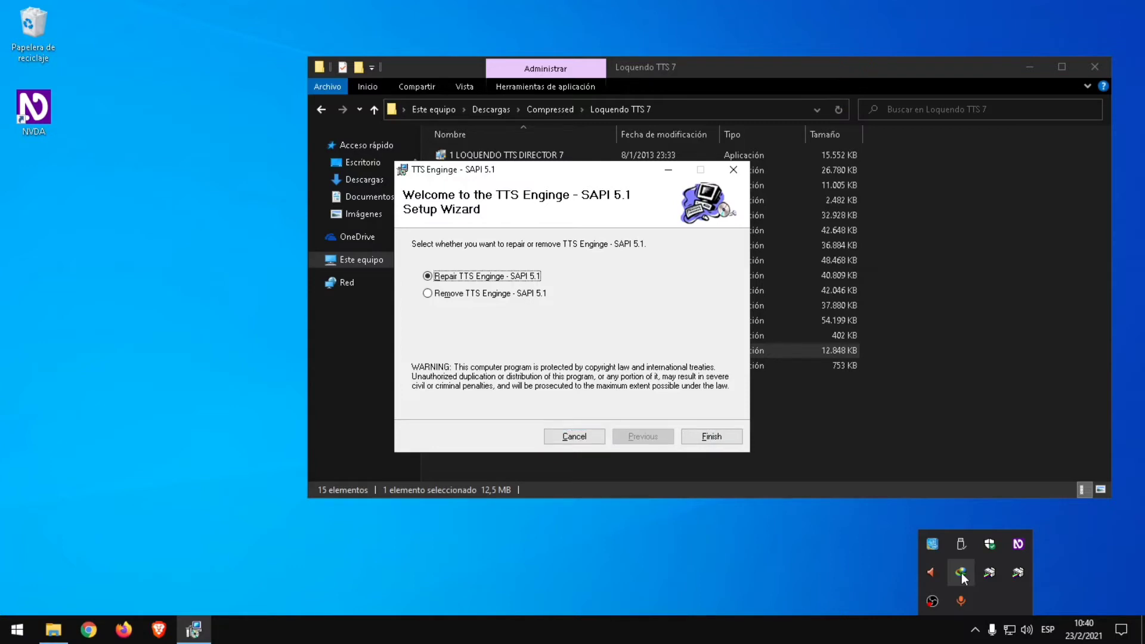
{"action": "key", "text": "Tab"}
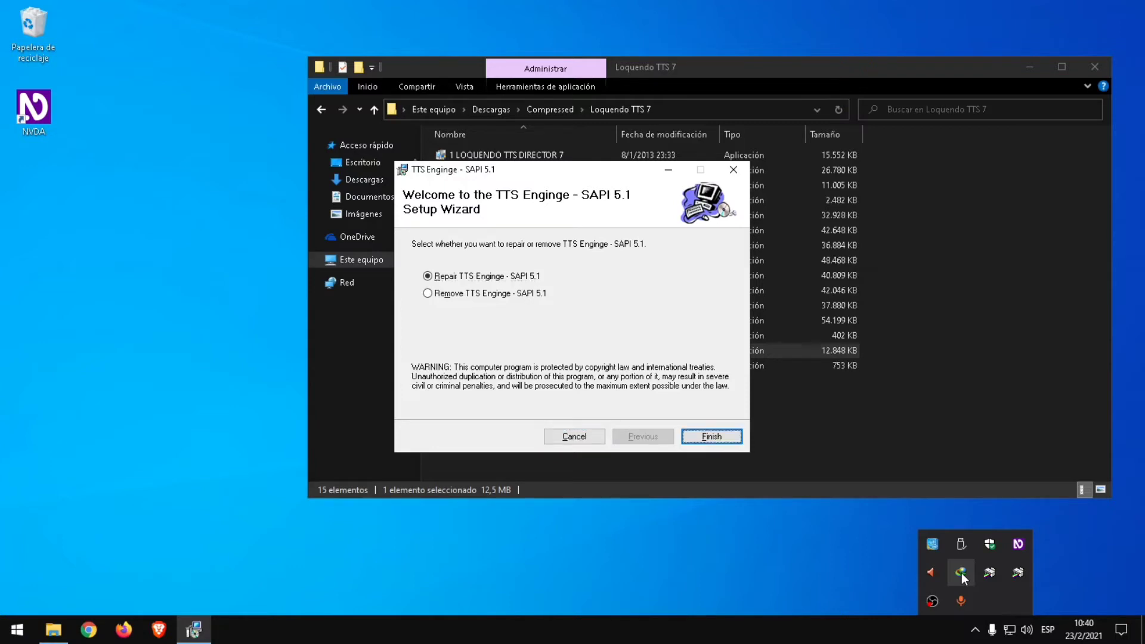
{"action": "key", "text": "shift+Tab"}
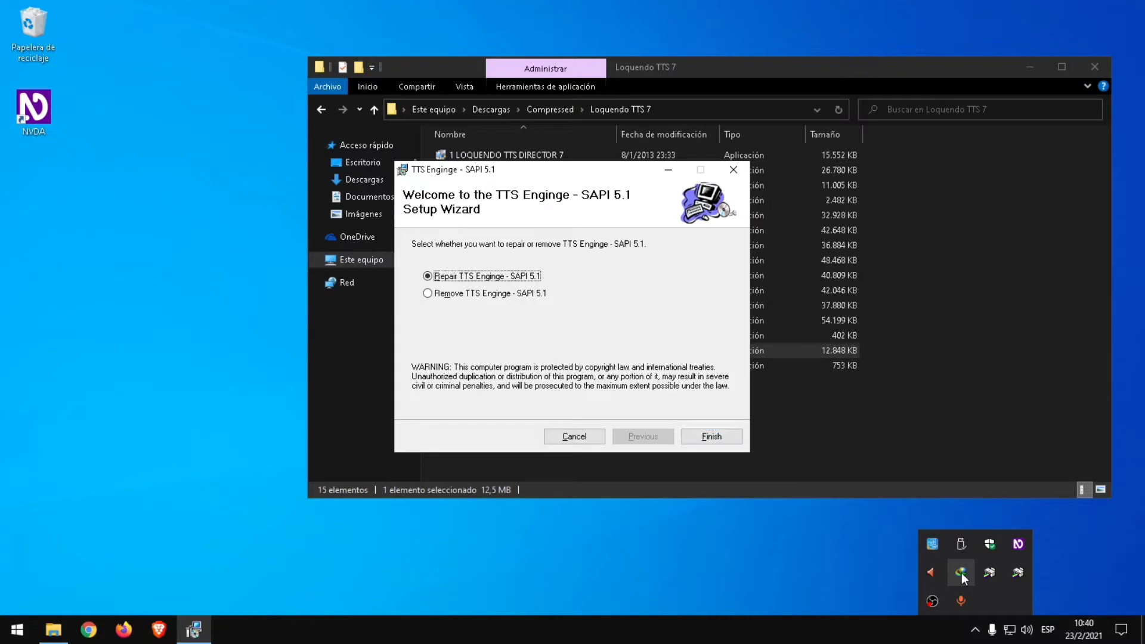
{"action": "key", "text": "Down"}
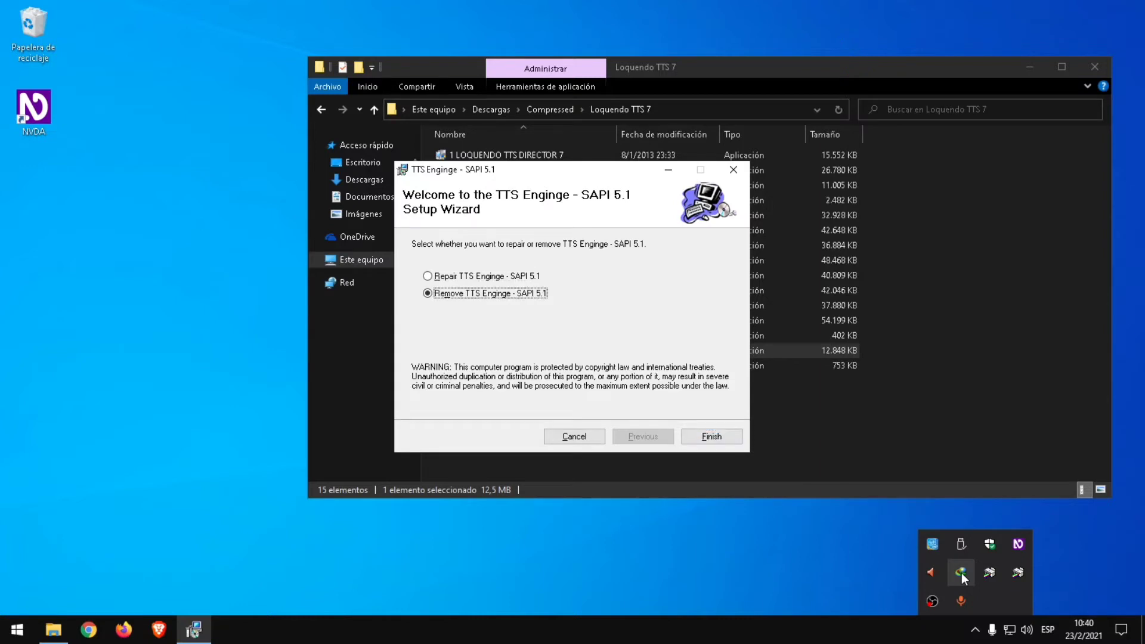
{"action": "key", "text": "Up"}
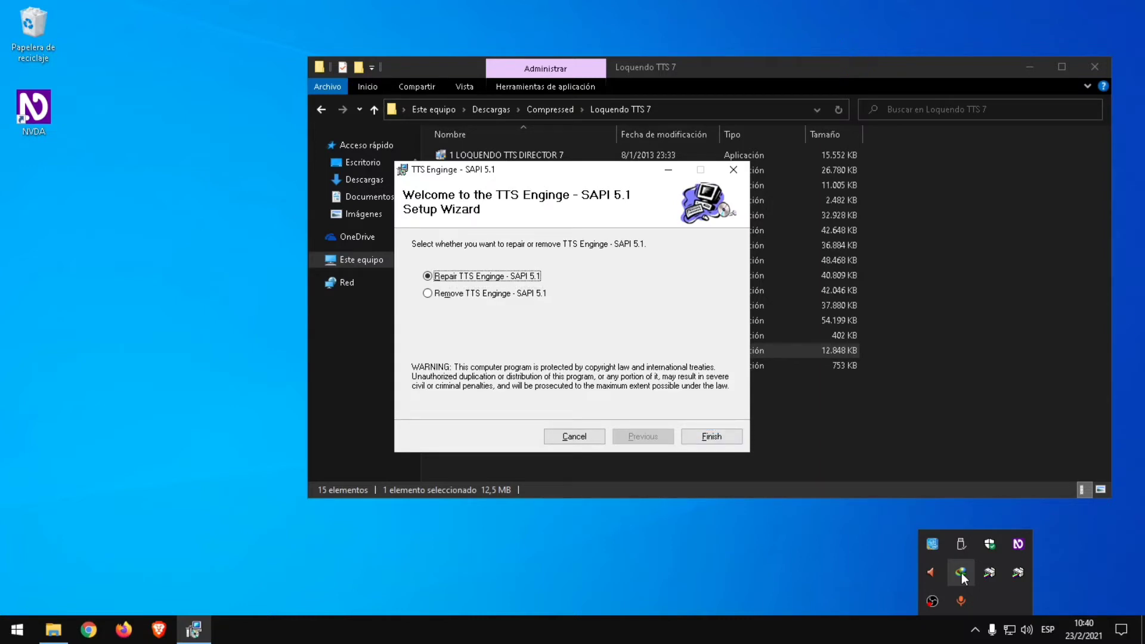
{"action": "key", "text": "Down"}
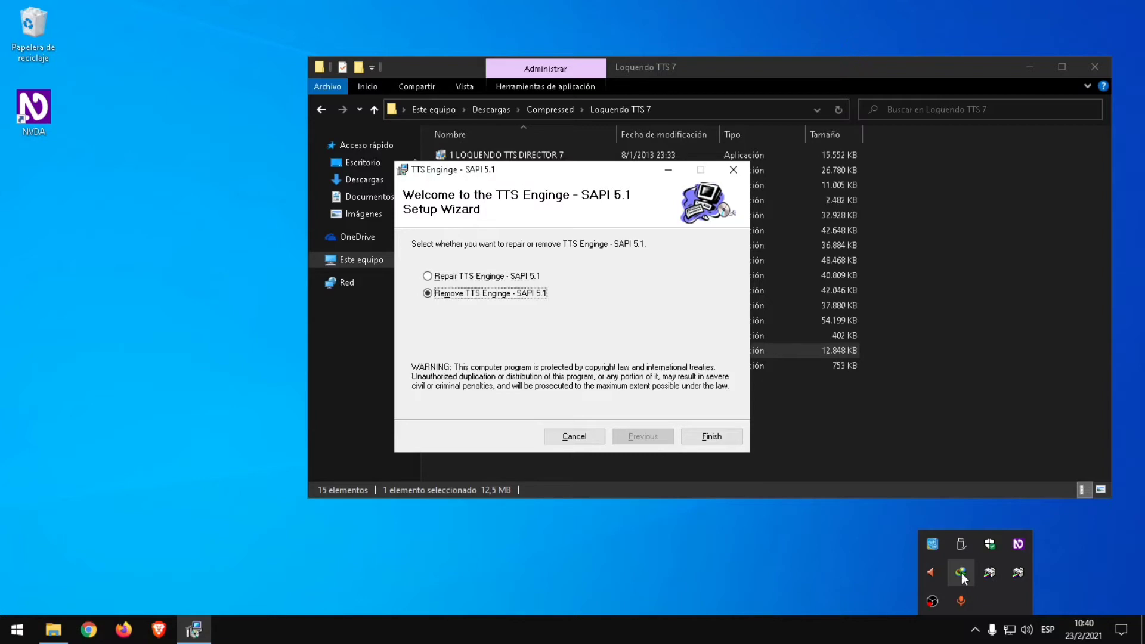
{"action": "key", "text": "Up"}
{"action": "key", "text": "Down"}
{"action": "key", "text": "Tab"}
{"action": "key", "text": "Tab"}
{"action": "key", "text": "Return"}
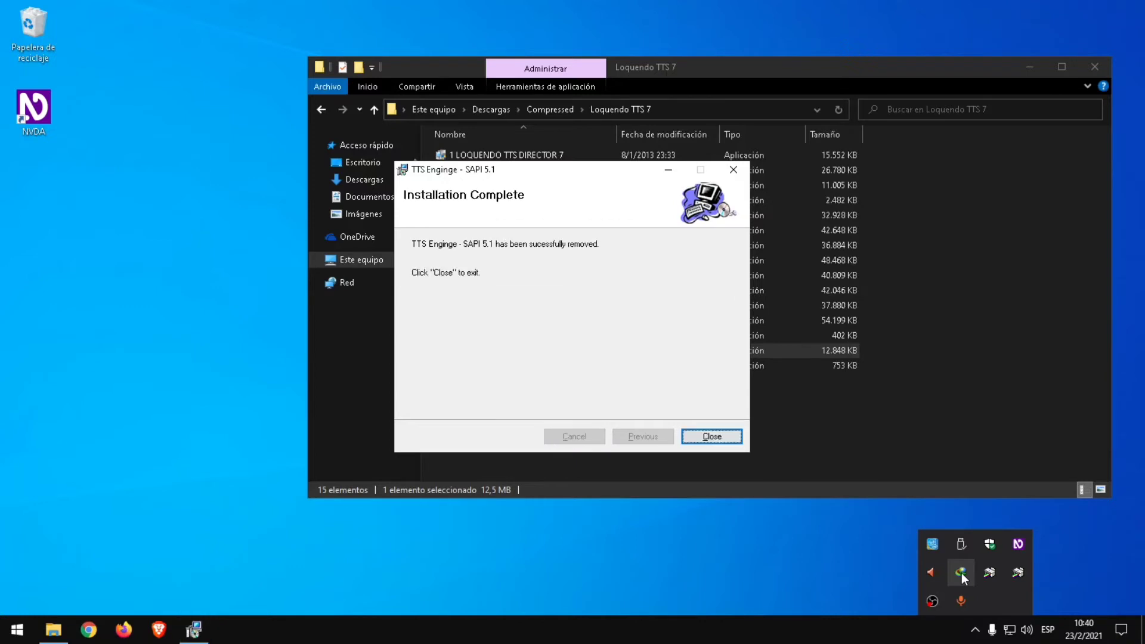
{"action": "key", "text": "Return"}
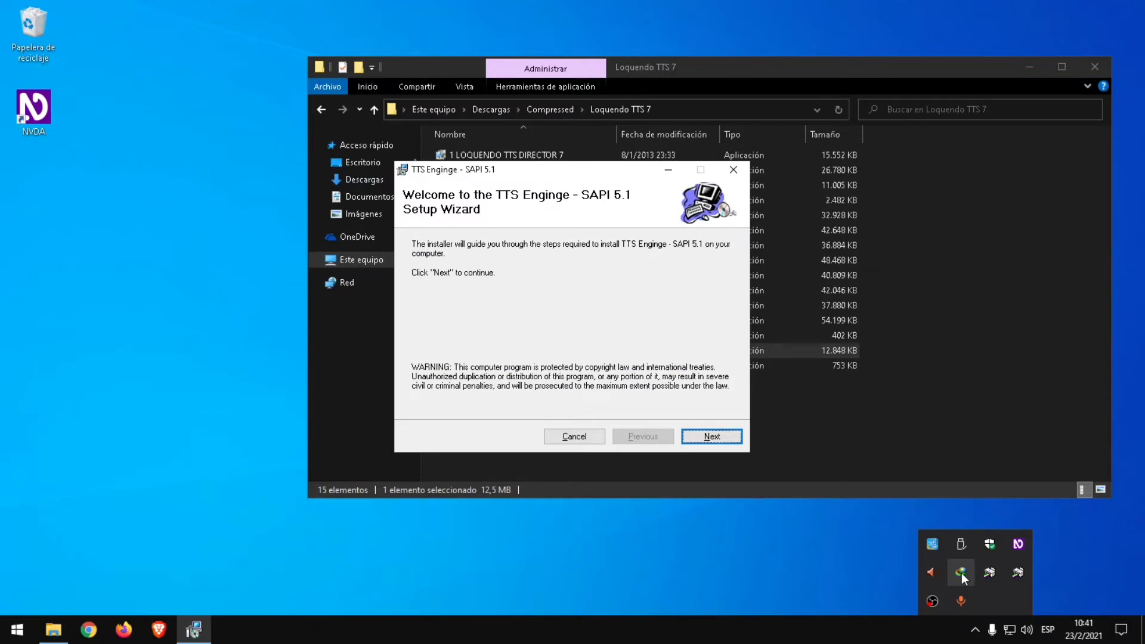
Install TTS Enginge - SAPI 5.1 again with the SAPI 5.1 setup wizard and close it
{"action": "key", "text": "Return"}
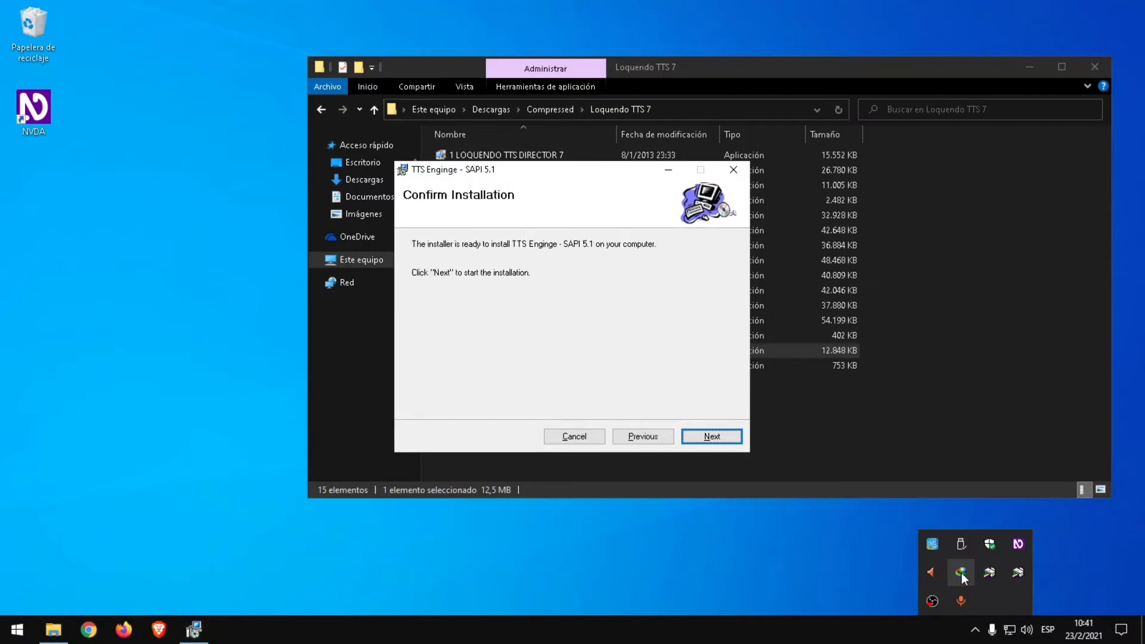
{"action": "key", "text": "Return"}
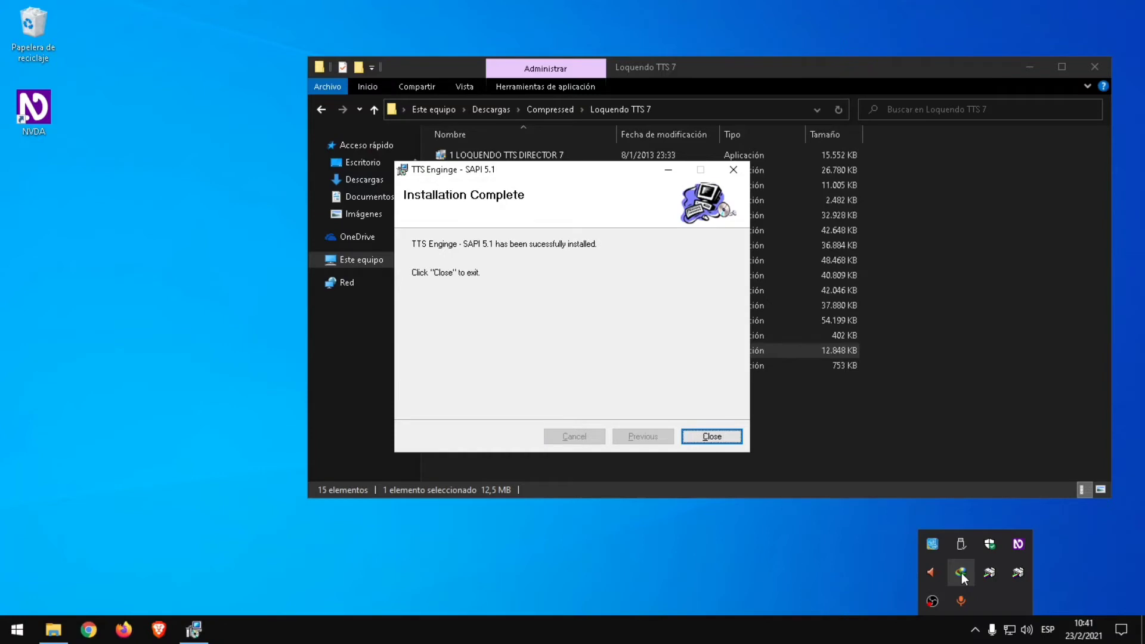
{"action": "key", "text": "Return"}
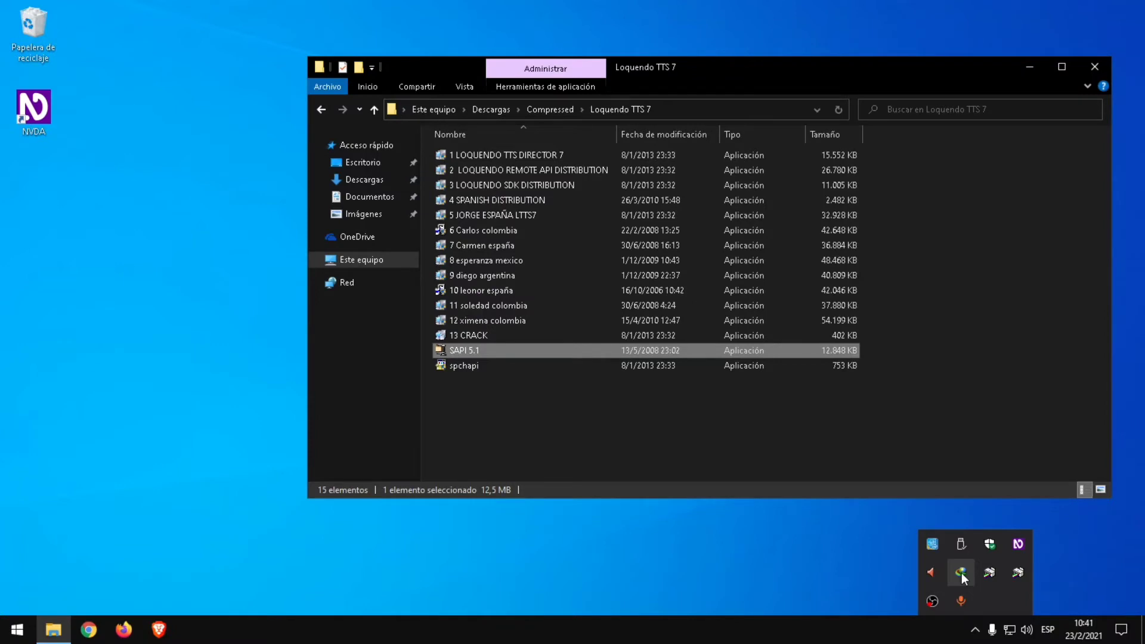
Start the 1 LOQUENDO TTS DIRECTOR 7 installer and accept its license agreement
{"action": "key", "text": "Home"}
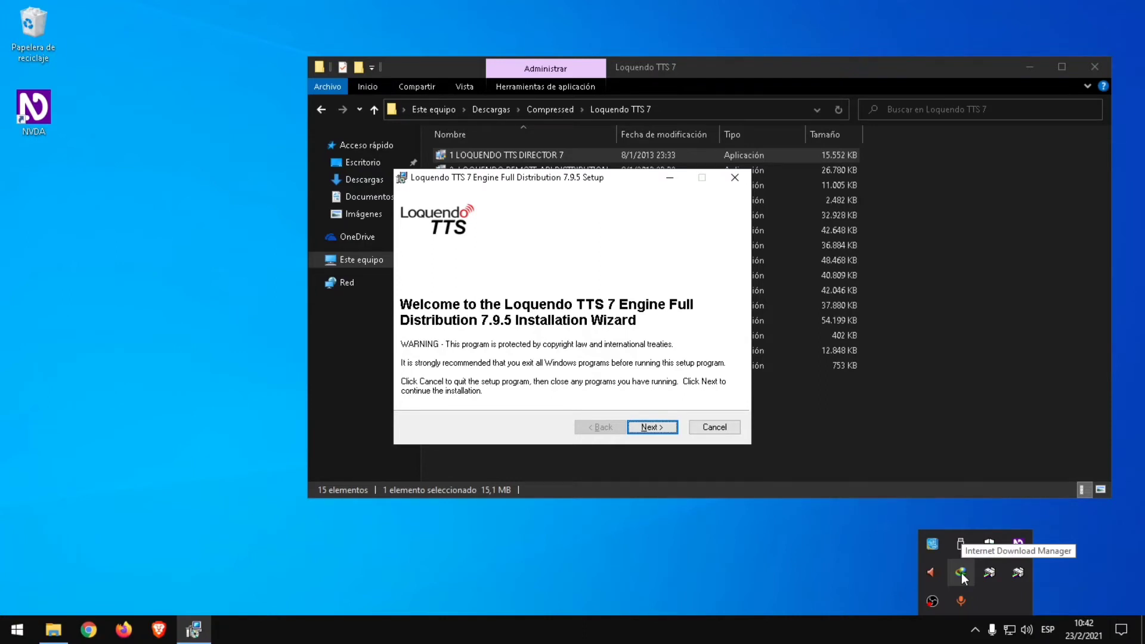
{"action": "key", "text": "Return"}
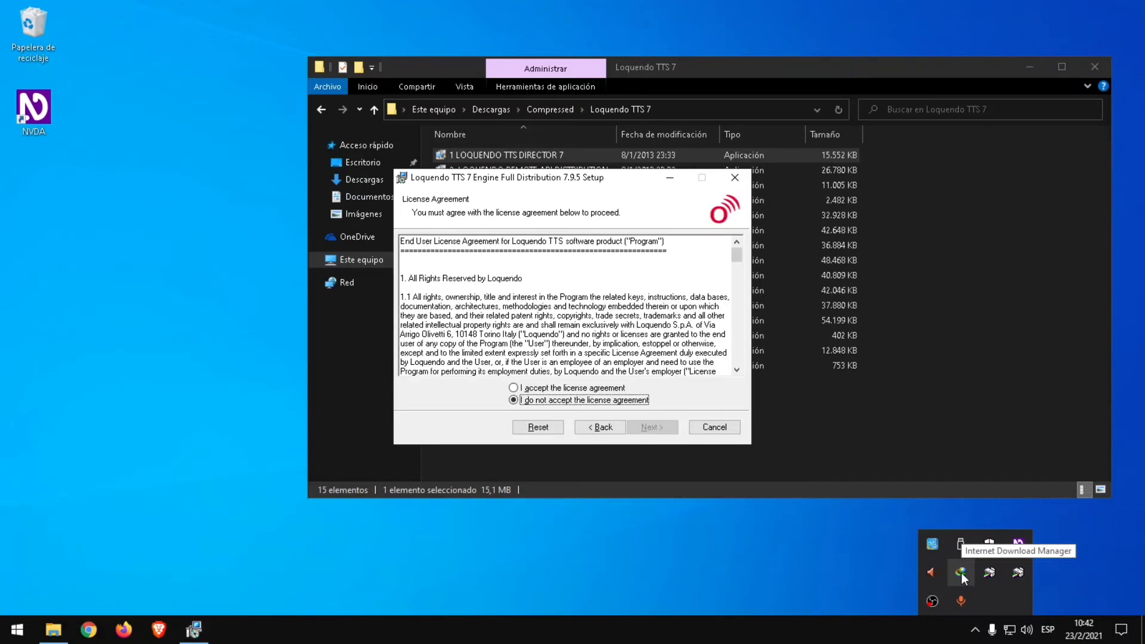
{"action": "key", "text": "Up"}
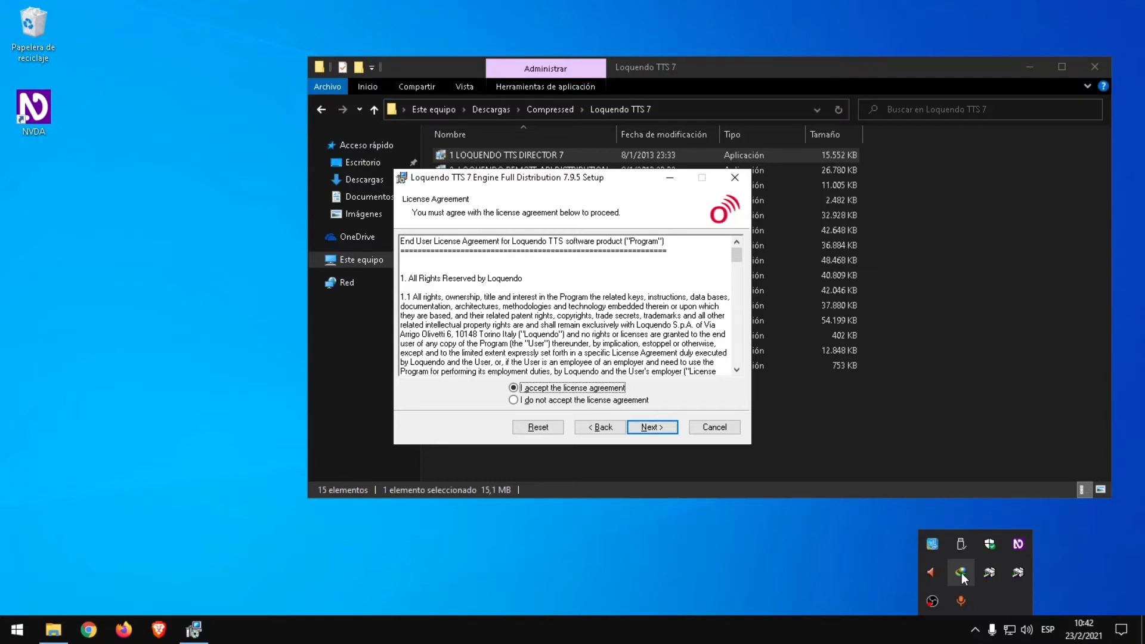
{"action": "key", "text": "Tab"}
{"action": "key", "text": "Return"}
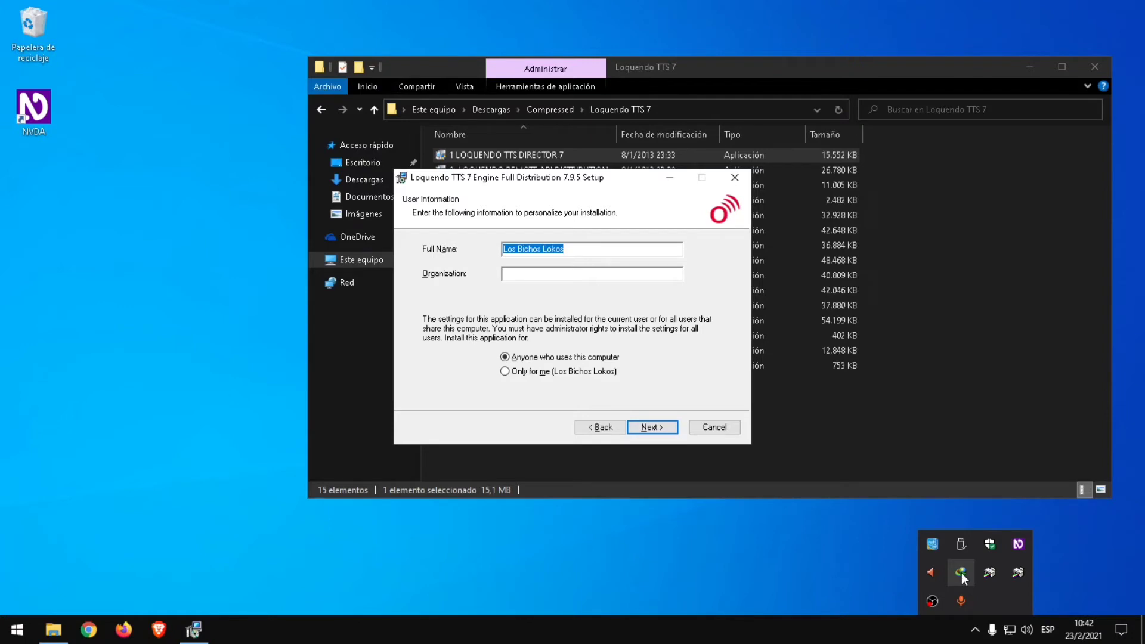
Install Loquendo TTS 7 Engine Full Distribution 7.9.5 for anyone who uses this computer, keeping the prefilled user information, and finish the wizard
{"action": "key", "text": "Tab"}
{"action": "key", "text": "Tab"}
{"action": "key", "text": "Tab"}
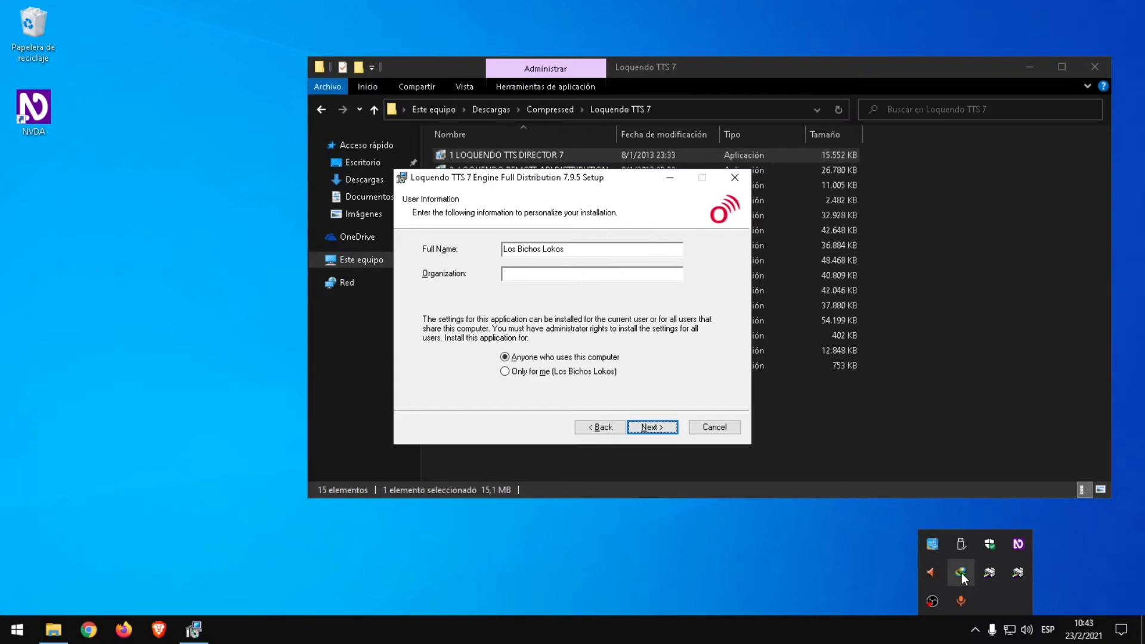
{"action": "key", "text": "Return"}
{"action": "key", "text": "Return"}
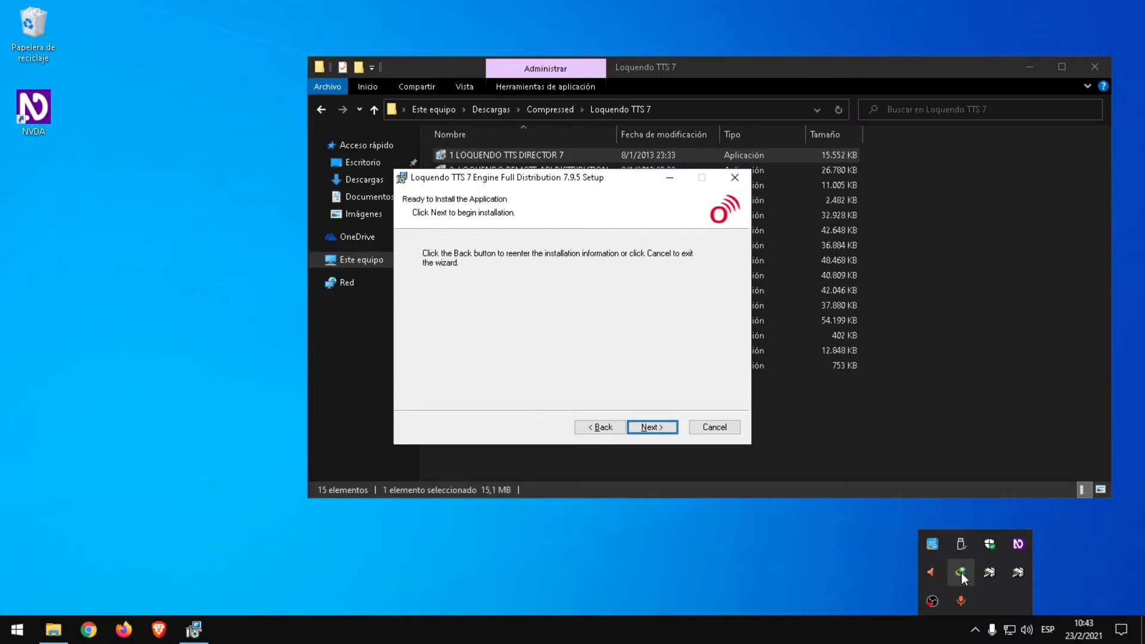
{"action": "key", "text": "Return"}
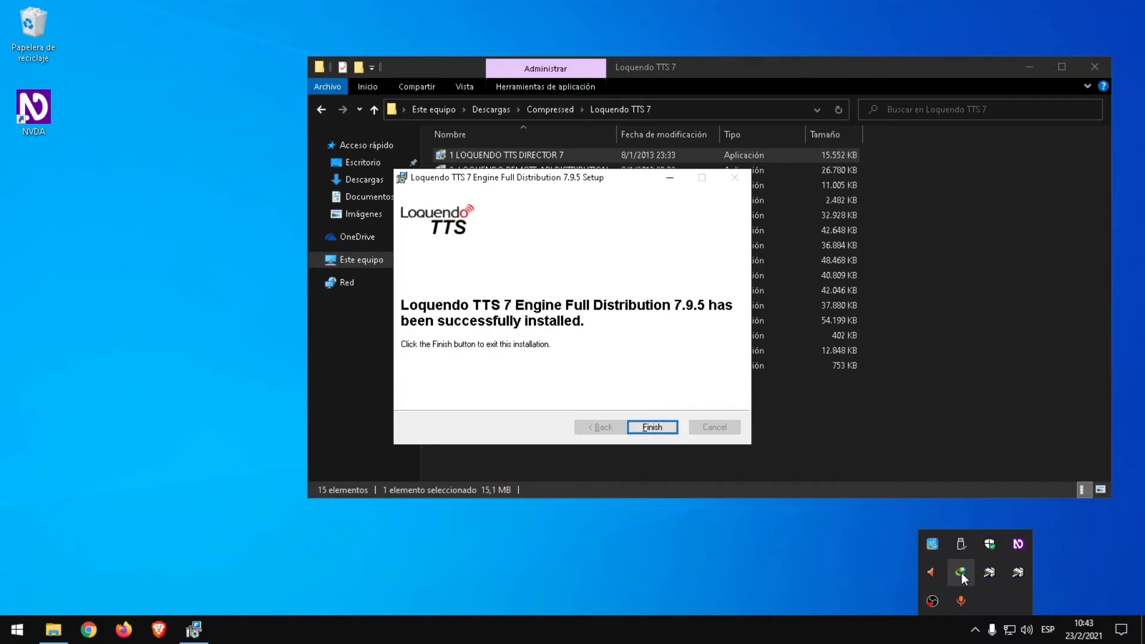
{"action": "key", "text": "Return"}
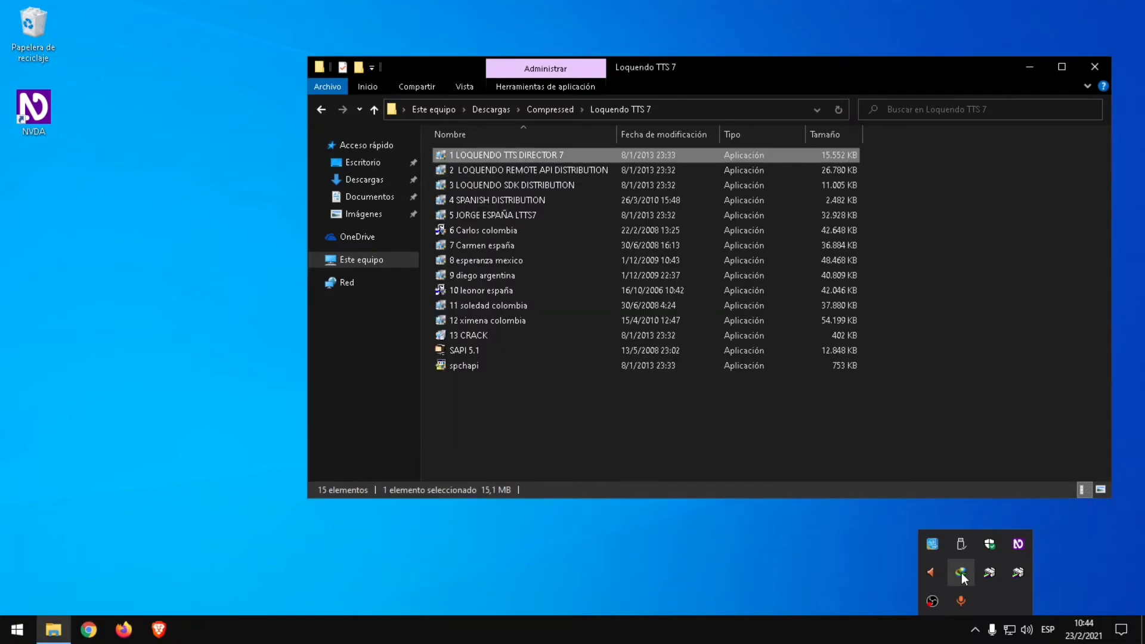
Start the 2 LOQUENDO REMOTE API DISTRIBUTION installer and accept its license agreement
{"action": "key", "text": "Down"}
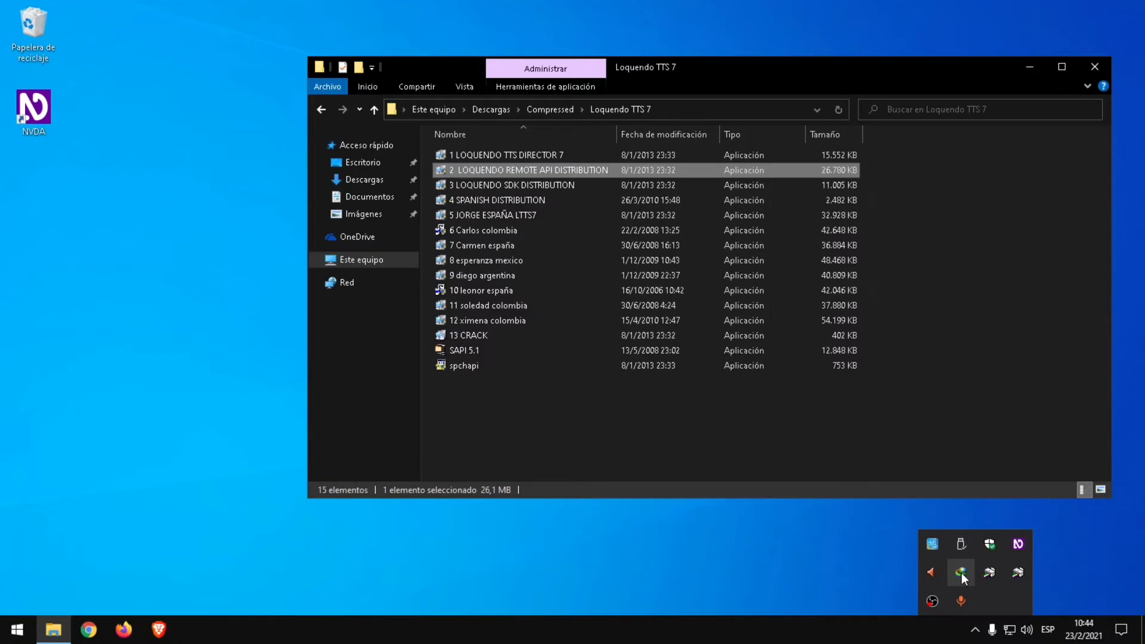
{"action": "key", "text": "Return"}
{"action": "key", "text": "alt+Tab"}
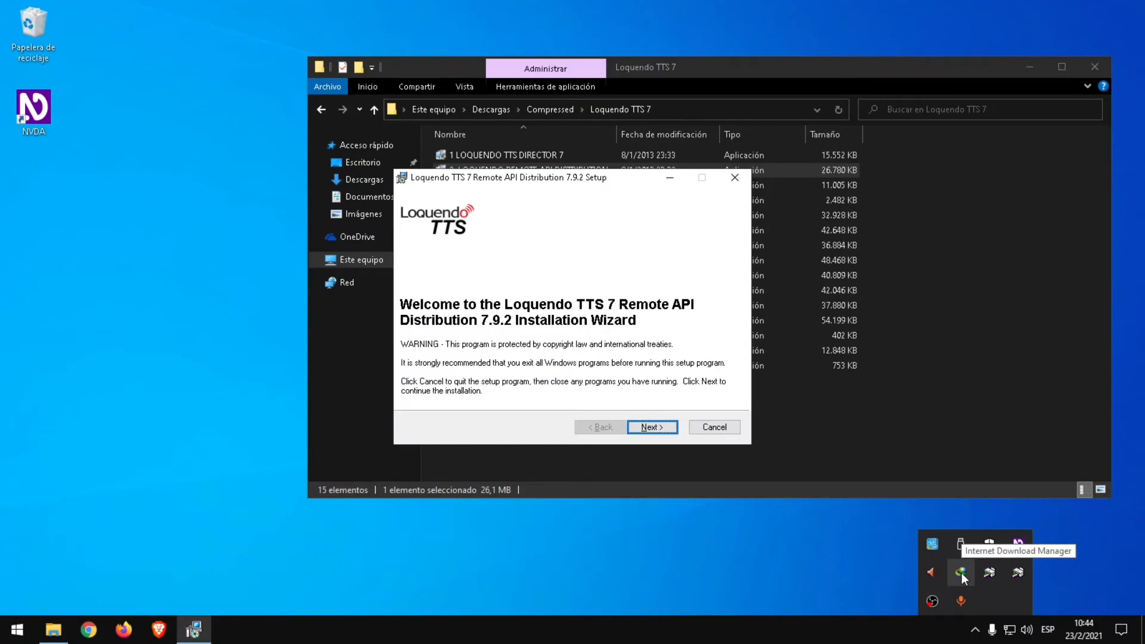
{"action": "key", "text": "Return"}
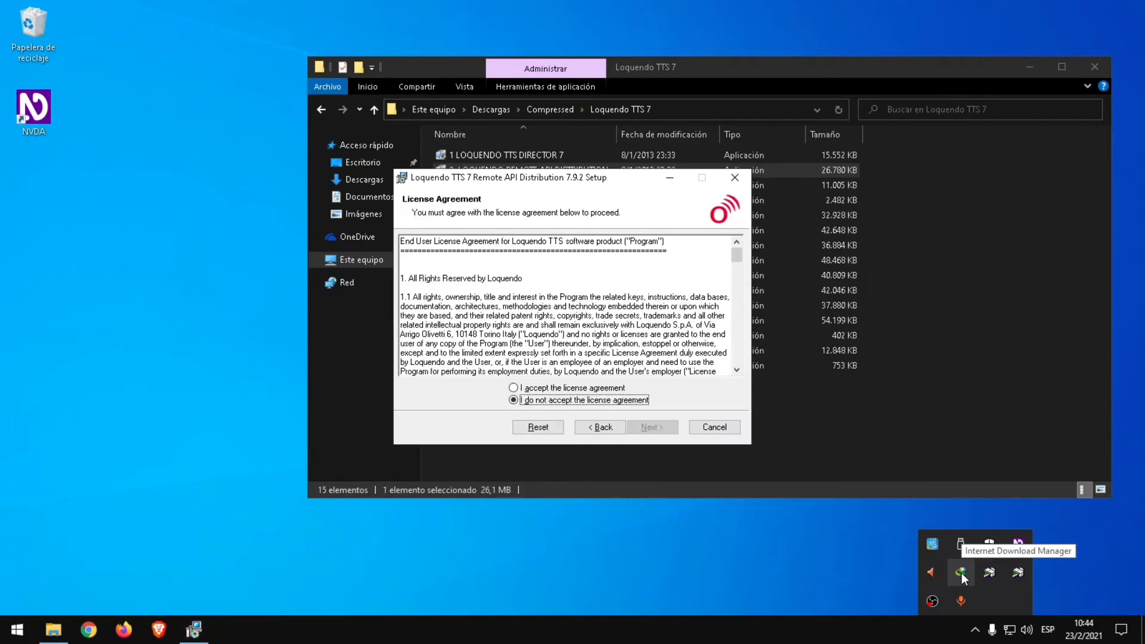
{"action": "key", "text": "Up"}
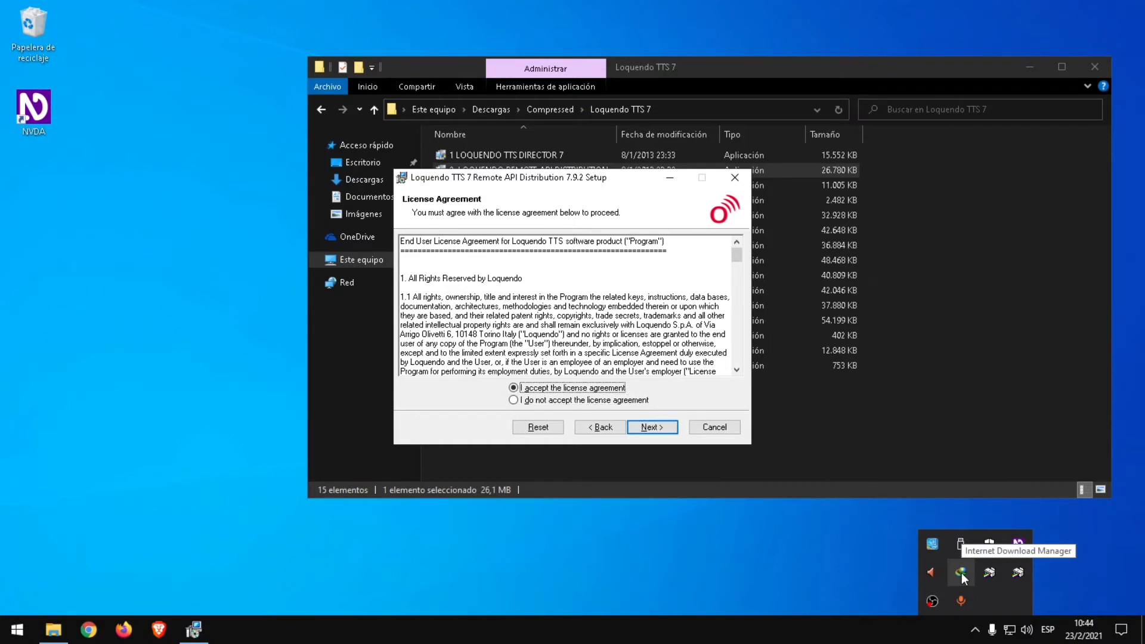
{"action": "key", "text": "Tab"}
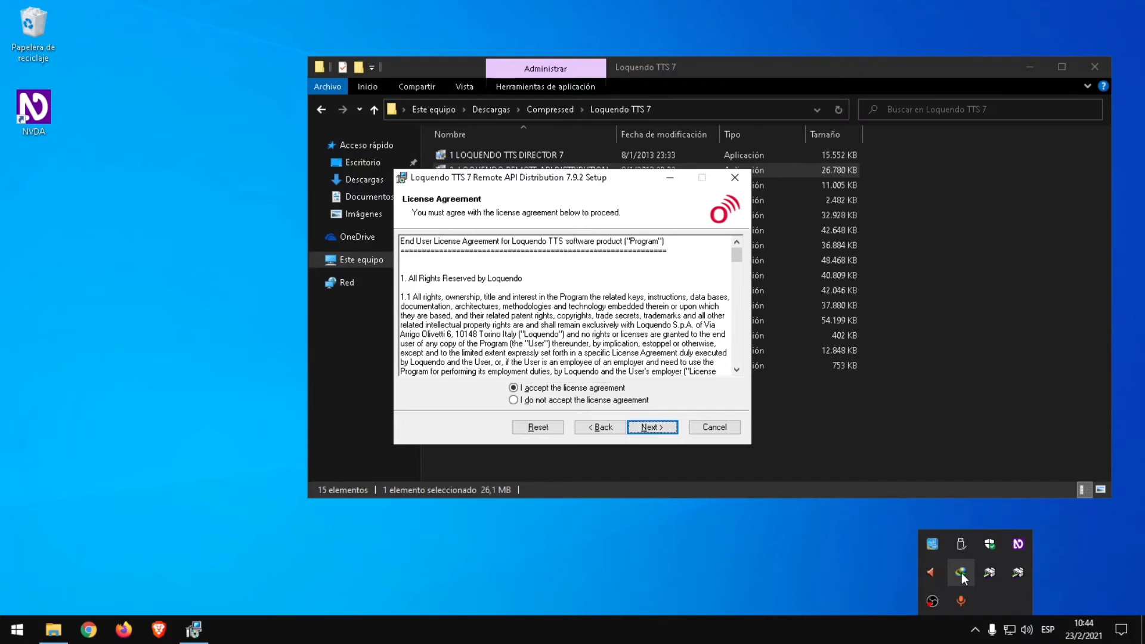
{"action": "key", "text": "Return"}
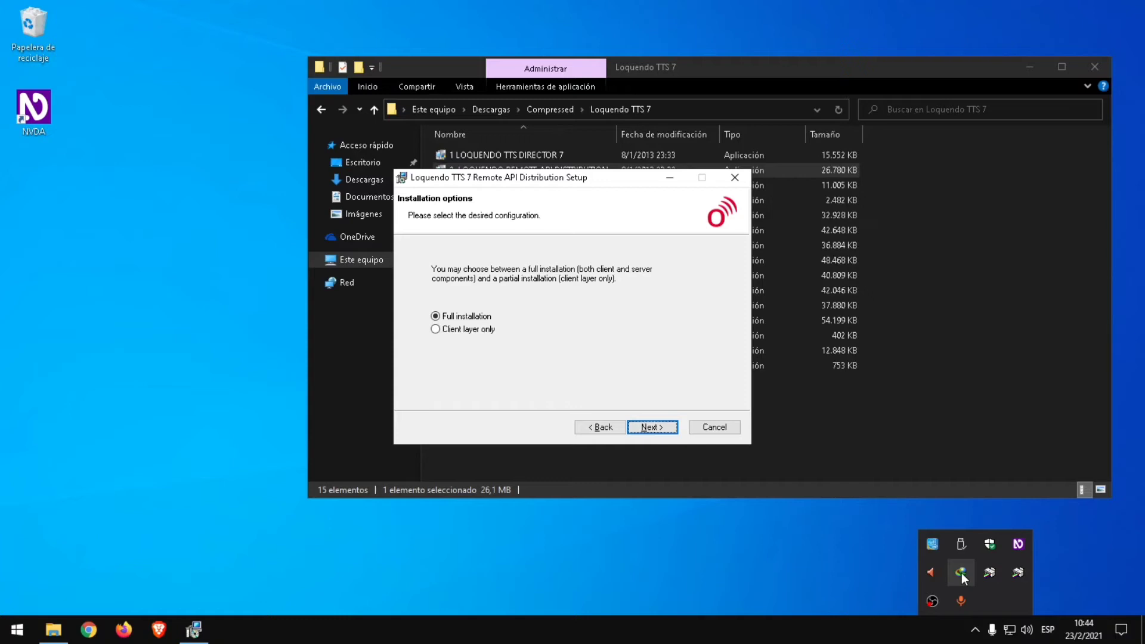
Choose Full installation for the Remote API and decline the Windows service that starts Loquendo TTS Engine Server automatically
{"action": "key", "text": "shift+Tab"}
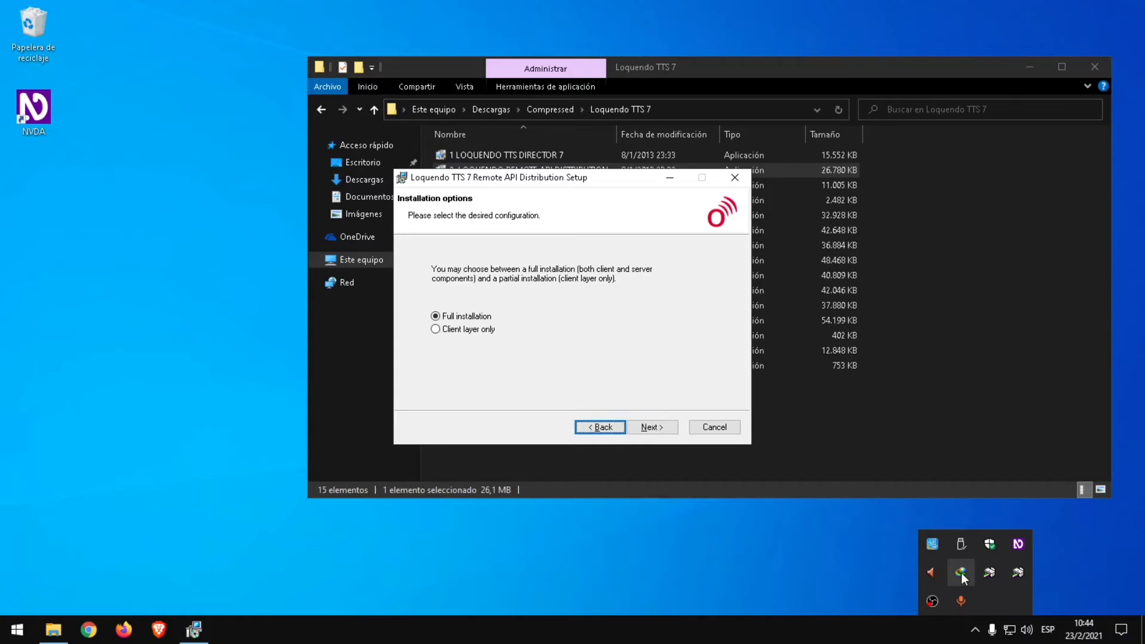
{"action": "key", "text": "shift+Tab"}
{"action": "key", "text": "Tab"}
{"action": "key", "text": "Tab"}
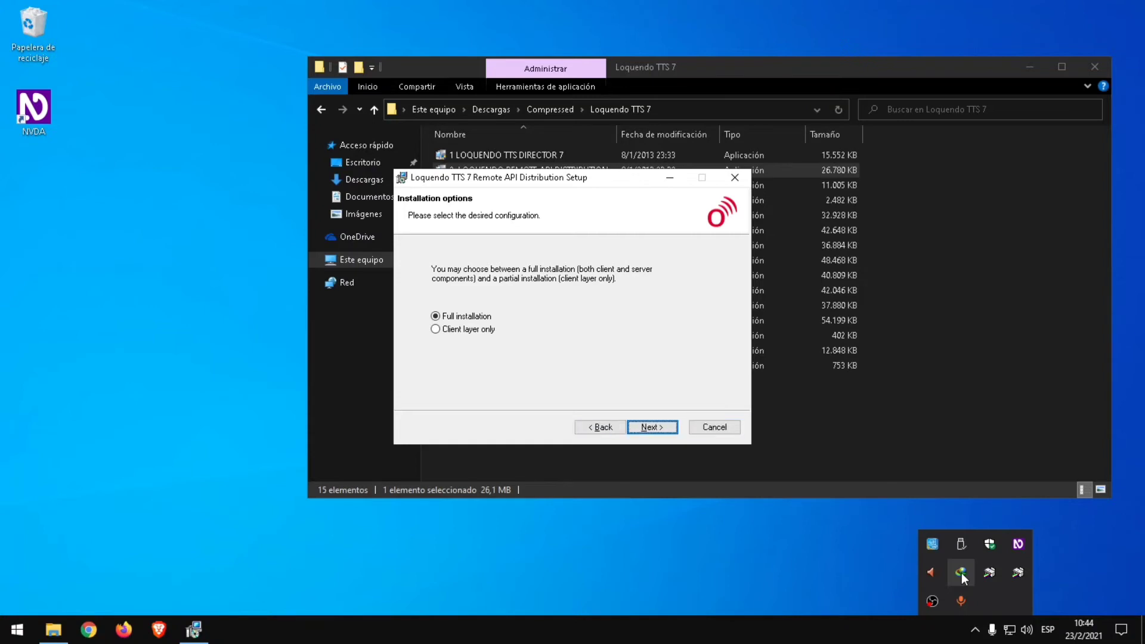
{"action": "key", "text": "Return"}
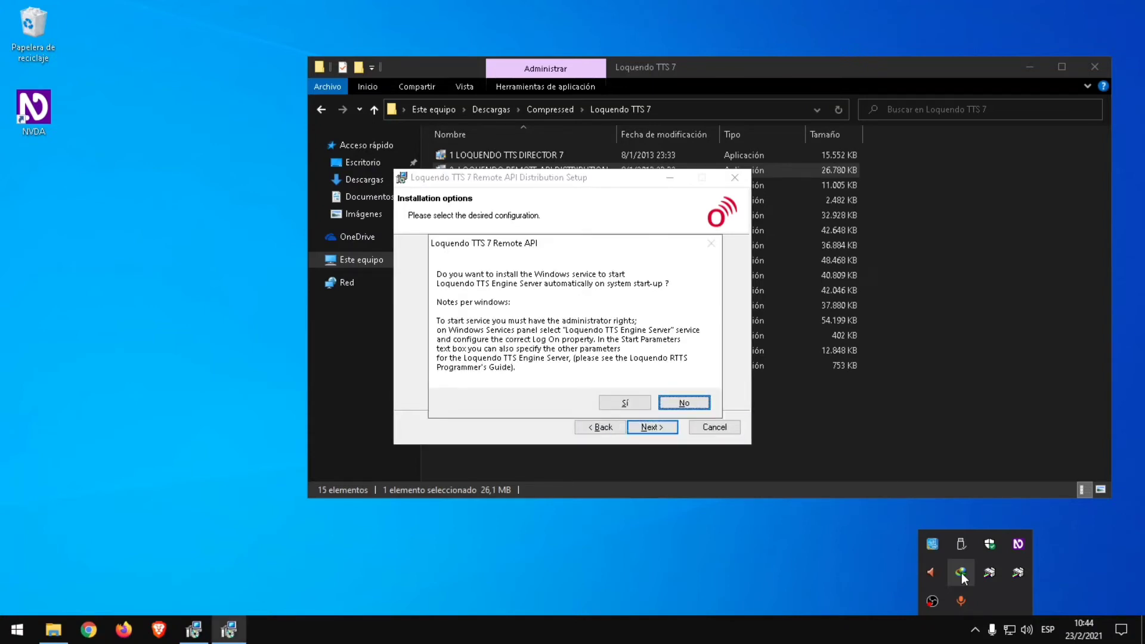
{"action": "key", "text": "Tab"}
{"action": "key", "text": "Tab"}
{"action": "key", "text": "Return"}
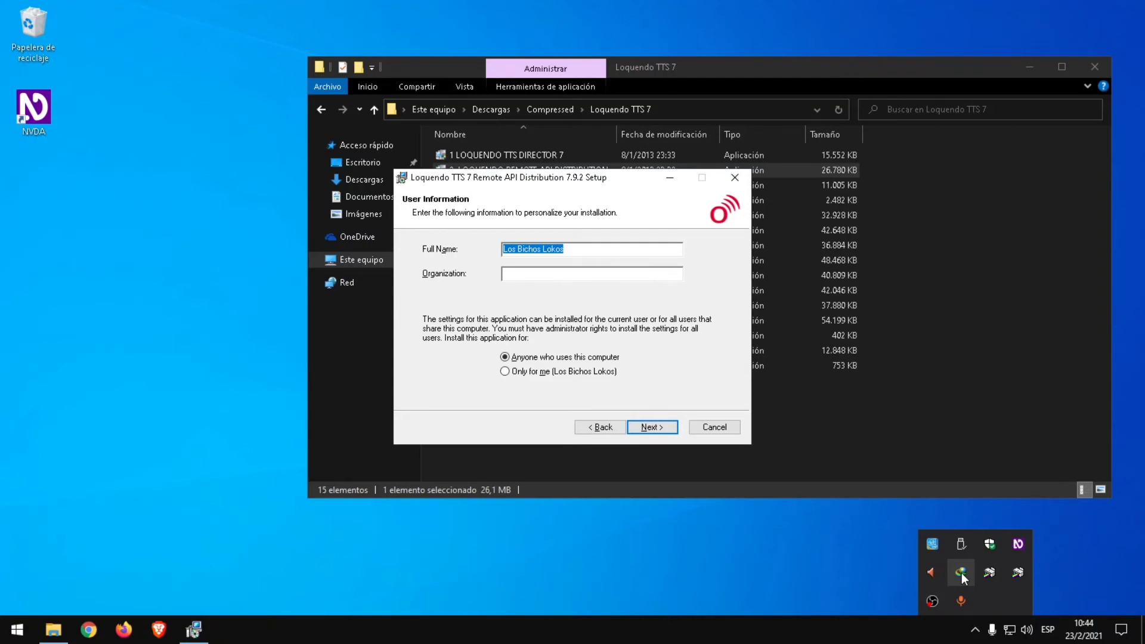
Install Loquendo TTS 7 Remote API Distribution 7.9.2 for anyone who uses this computer, keeping the prefilled user information, and finish the wizard
{"action": "key", "text": "Tab"}
{"action": "key", "text": "Tab"}
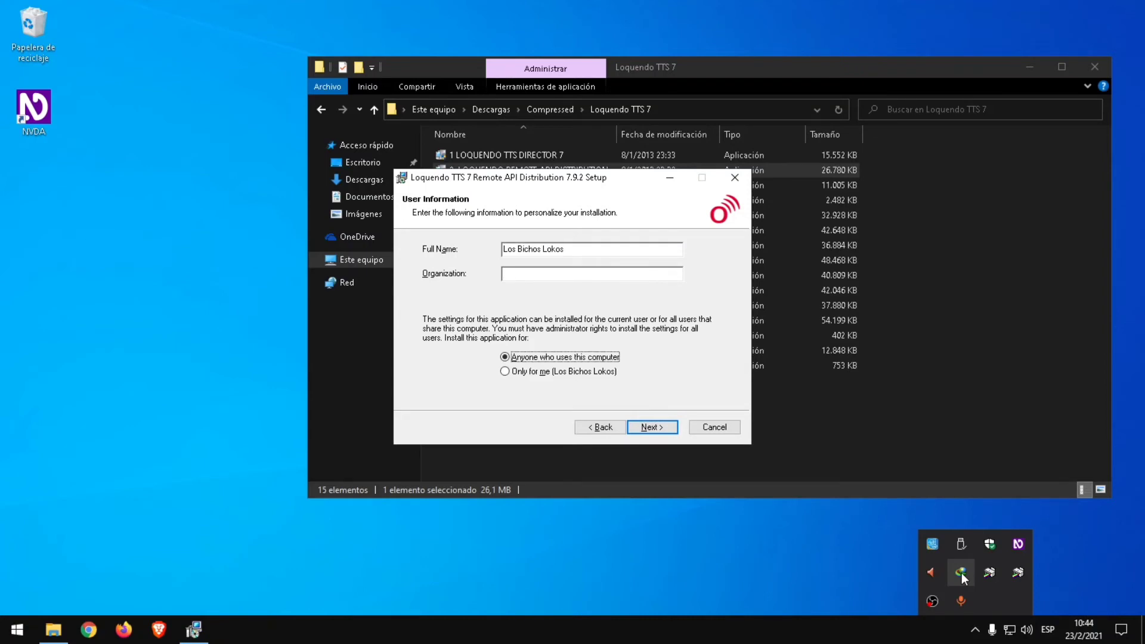
{"action": "key", "text": "Tab"}
{"action": "key", "text": "Return"}
{"action": "key", "text": "Return"}
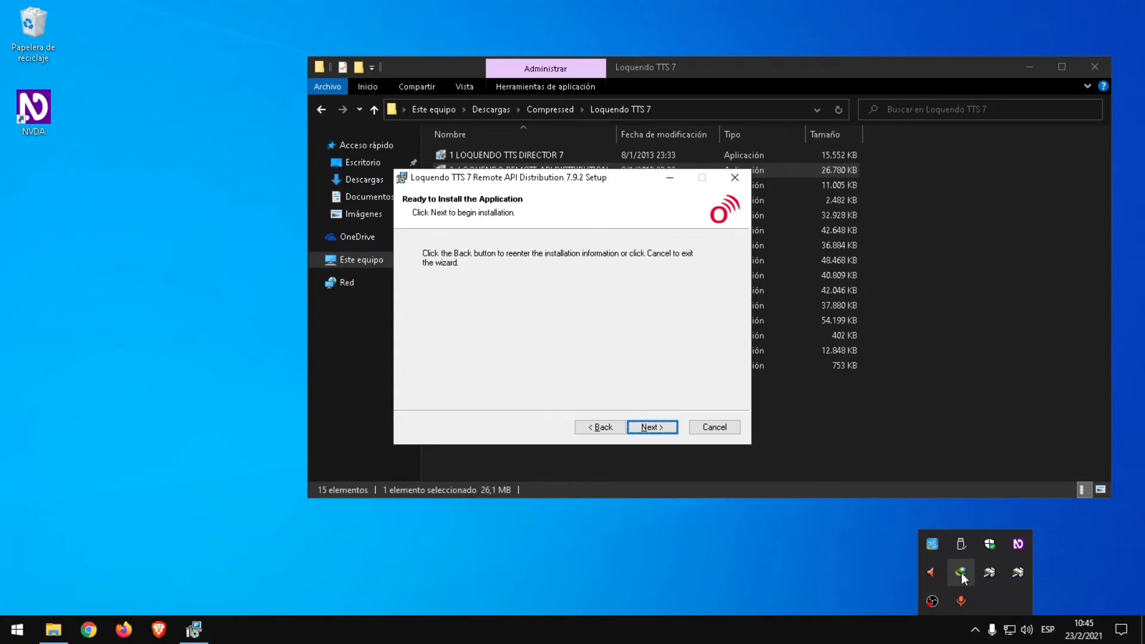
{"action": "key", "text": "Return"}
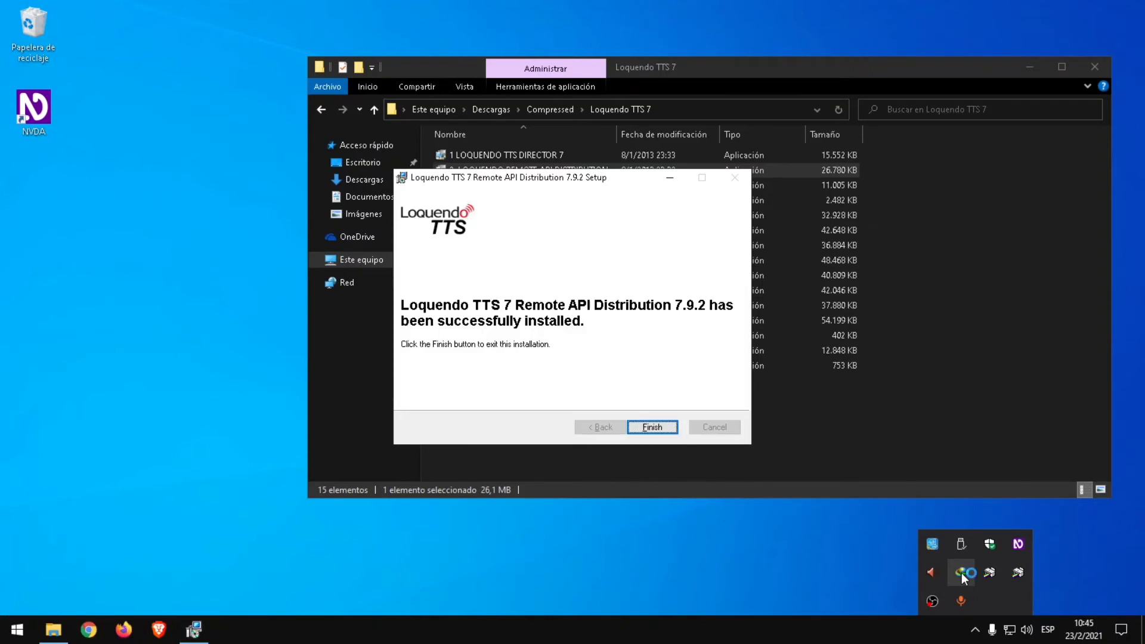
{"action": "key", "text": "Return"}
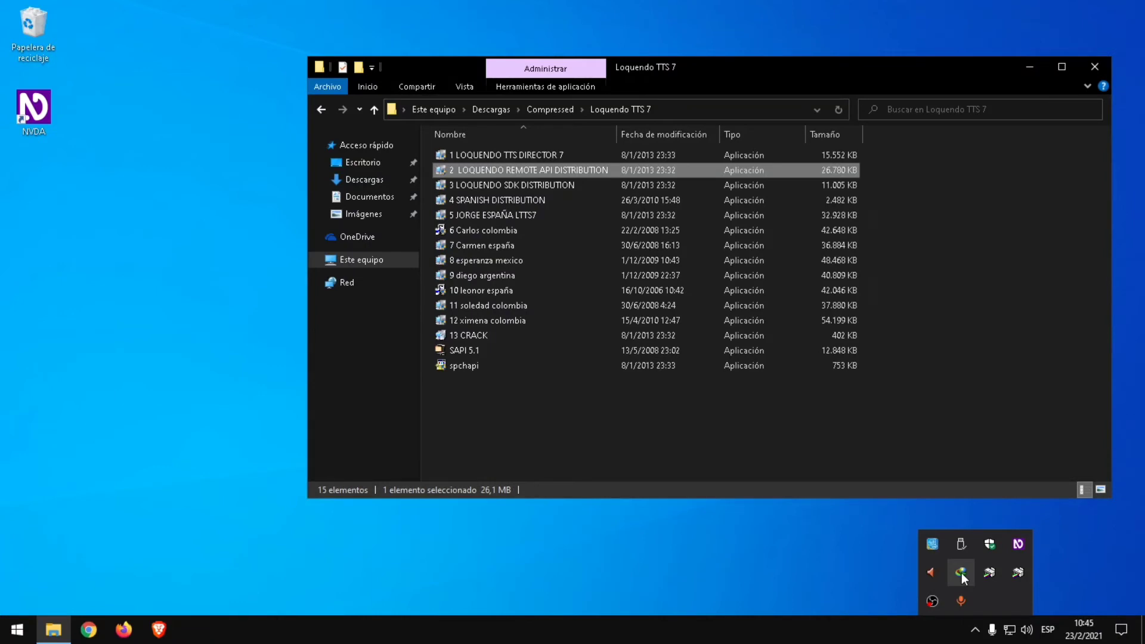
Start the 3 LOQUENDO SDK DISTRIBUTION installer, acknowledge the RemoteAPI detection notice and accept the license agreement
{"action": "key", "text": "Down"}
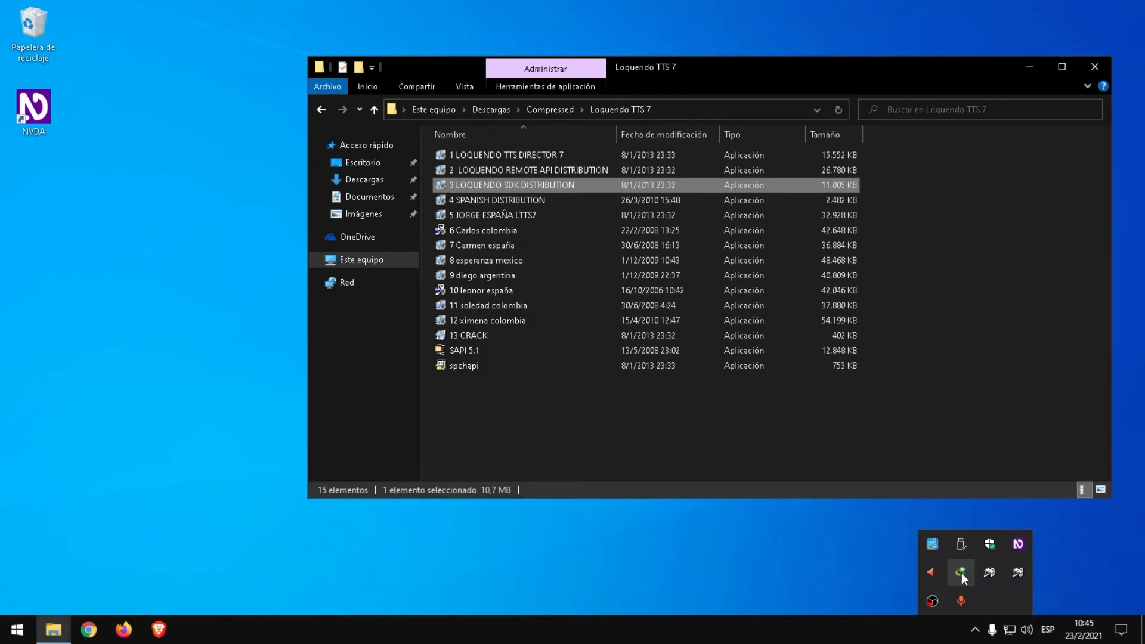
{"action": "key", "text": "Return"}
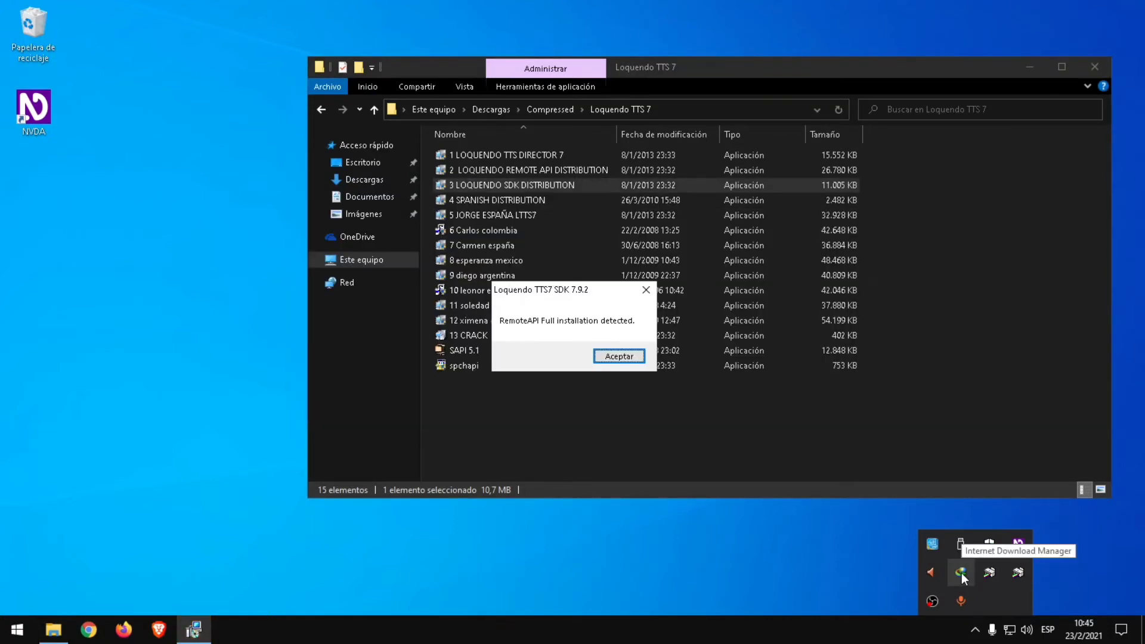
{"action": "key", "text": "Return"}
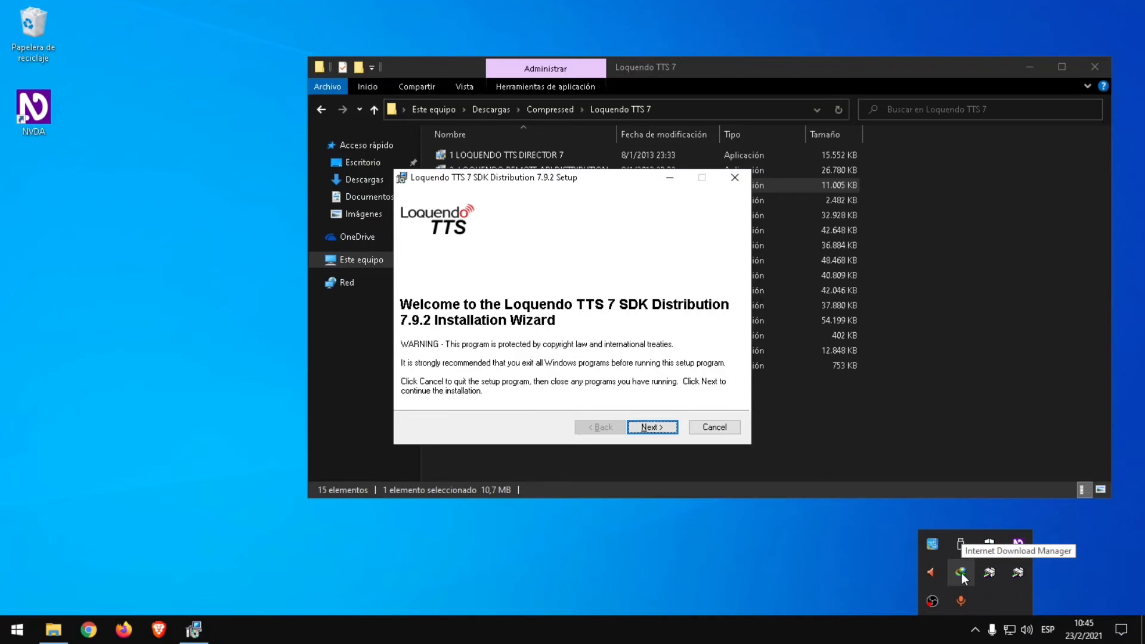
{"action": "key", "text": "Return"}
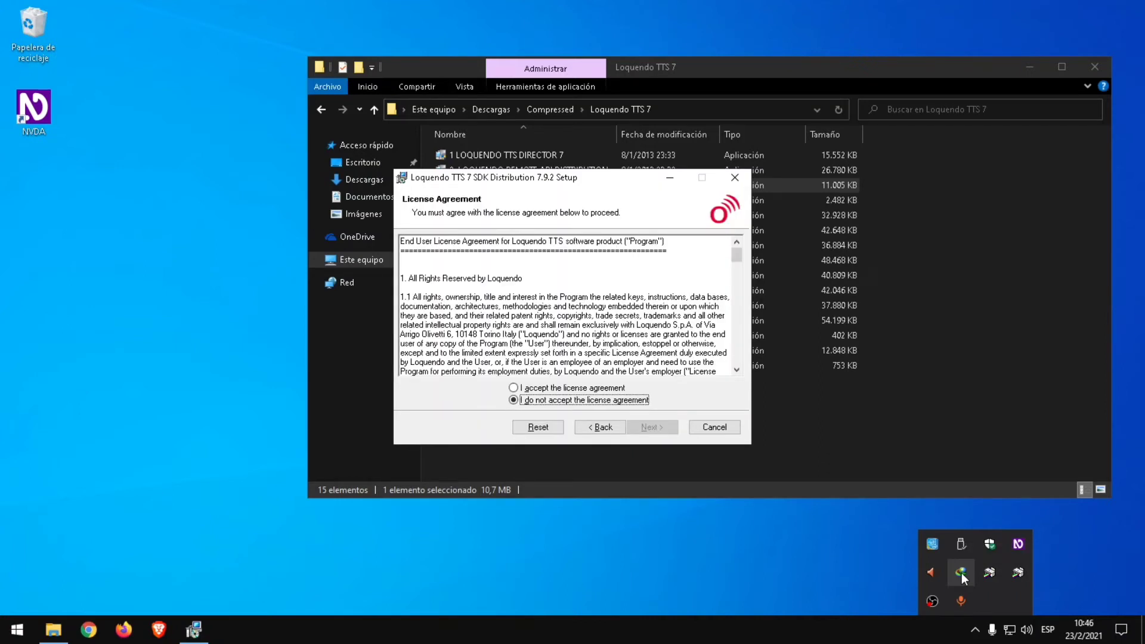
{"action": "key", "text": "Up"}
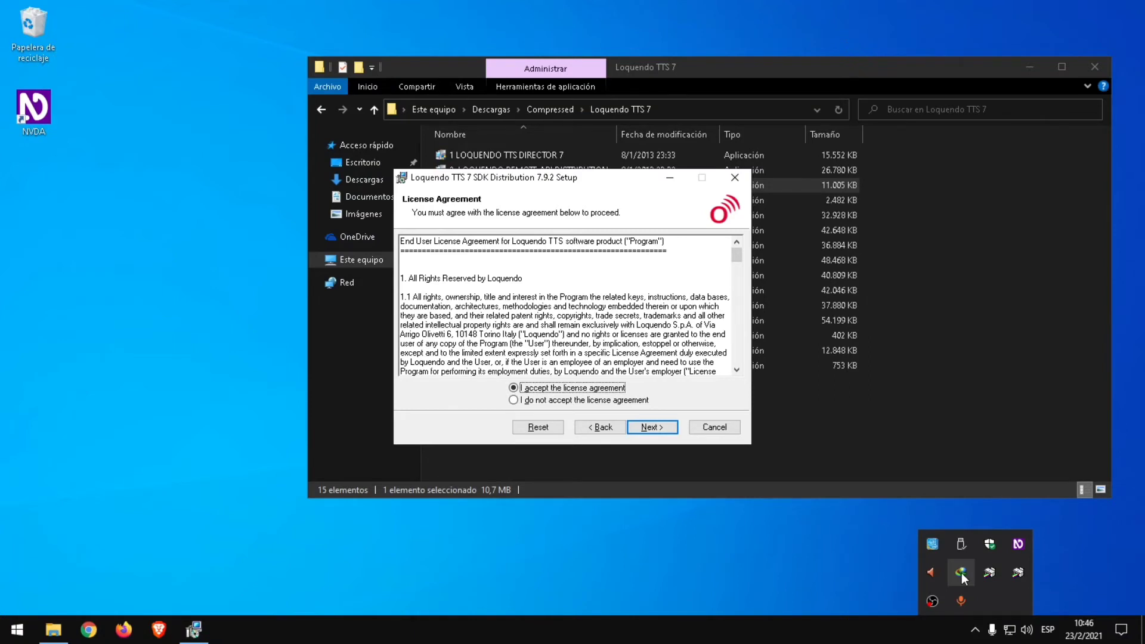
{"action": "key", "text": "Tab"}
{"action": "key", "text": "Return"}
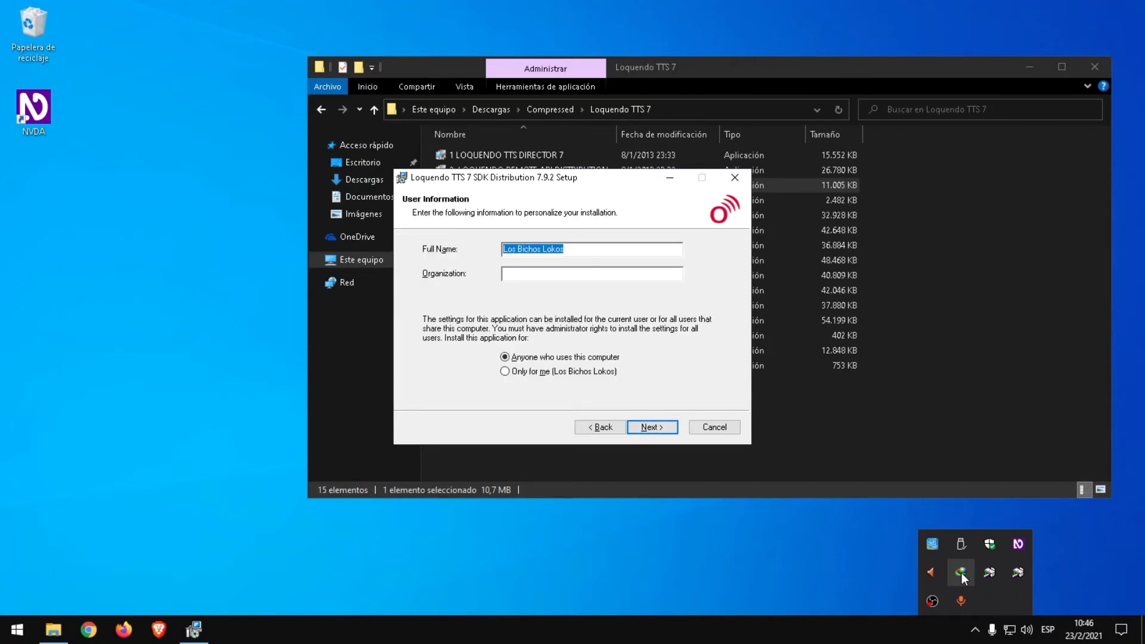
Install Loquendo TTS 7 SDK Distribution 7.9.2 for anyone who uses this computer, keeping the prefilled user information, and finish the wizard
{"action": "key", "text": "Tab"}
{"action": "key", "text": "Tab"}
{"action": "key", "text": "Tab"}
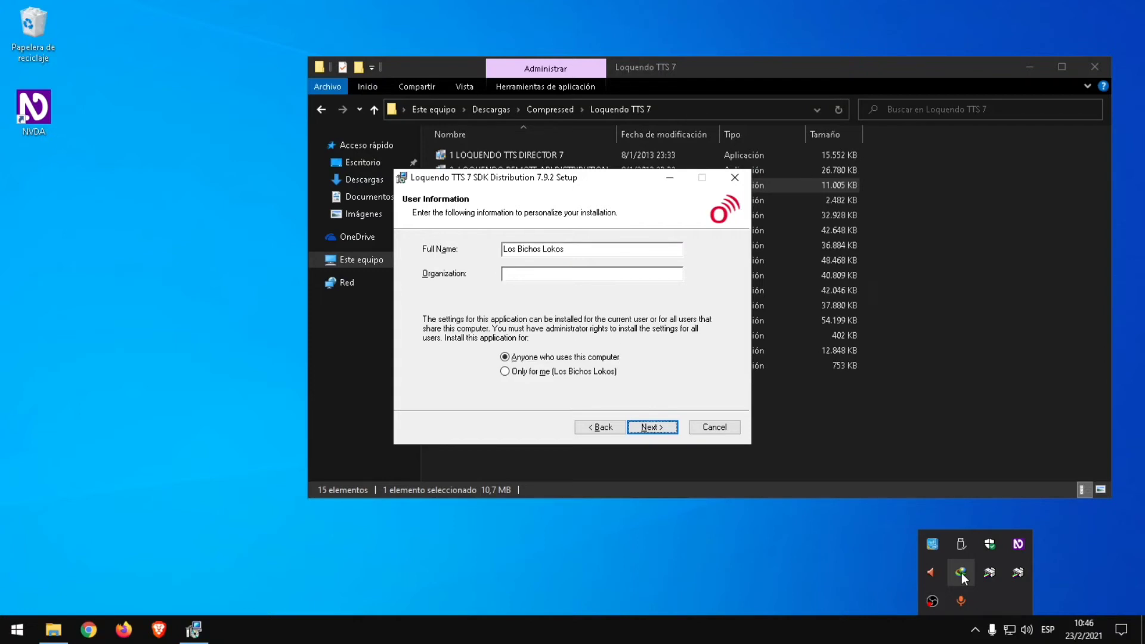
{"action": "key", "text": "Return"}
{"action": "key", "text": "Return"}
{"action": "key", "text": "Return"}
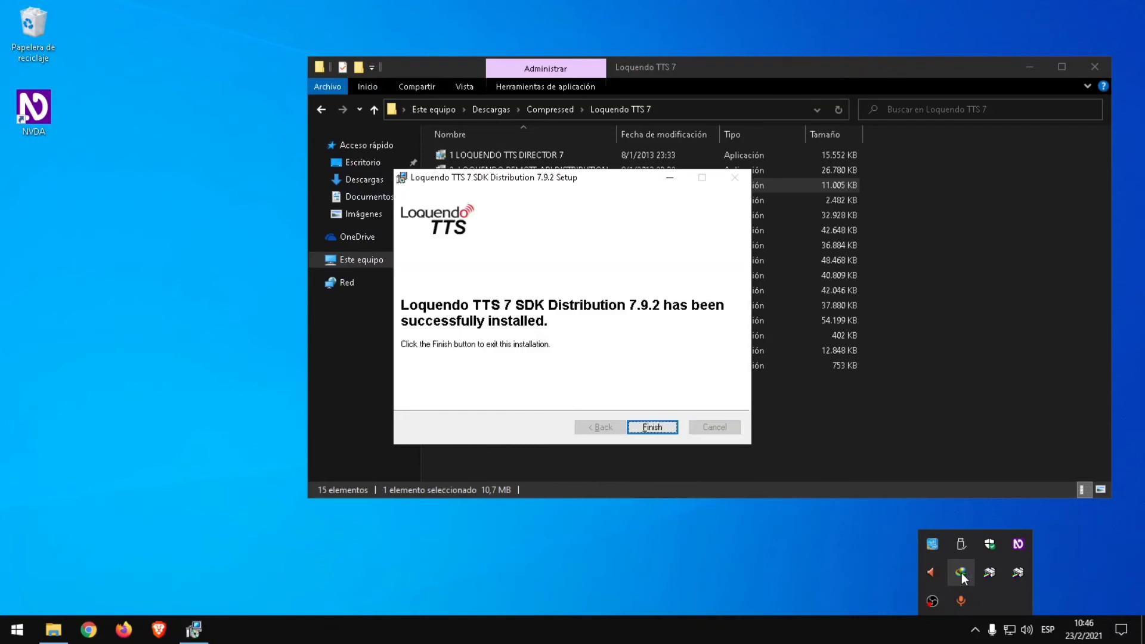
{"action": "key", "text": "Return"}
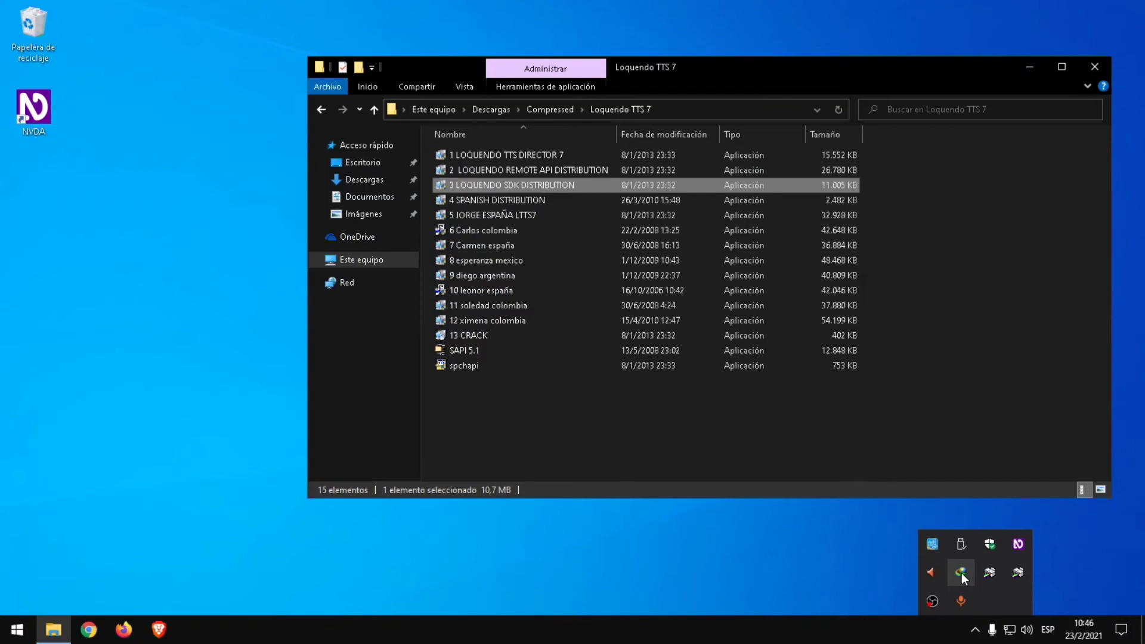
Start the 4 SPANISH DISTRIBUTION installer and accept its license agreement
{"action": "key", "text": "Down"}
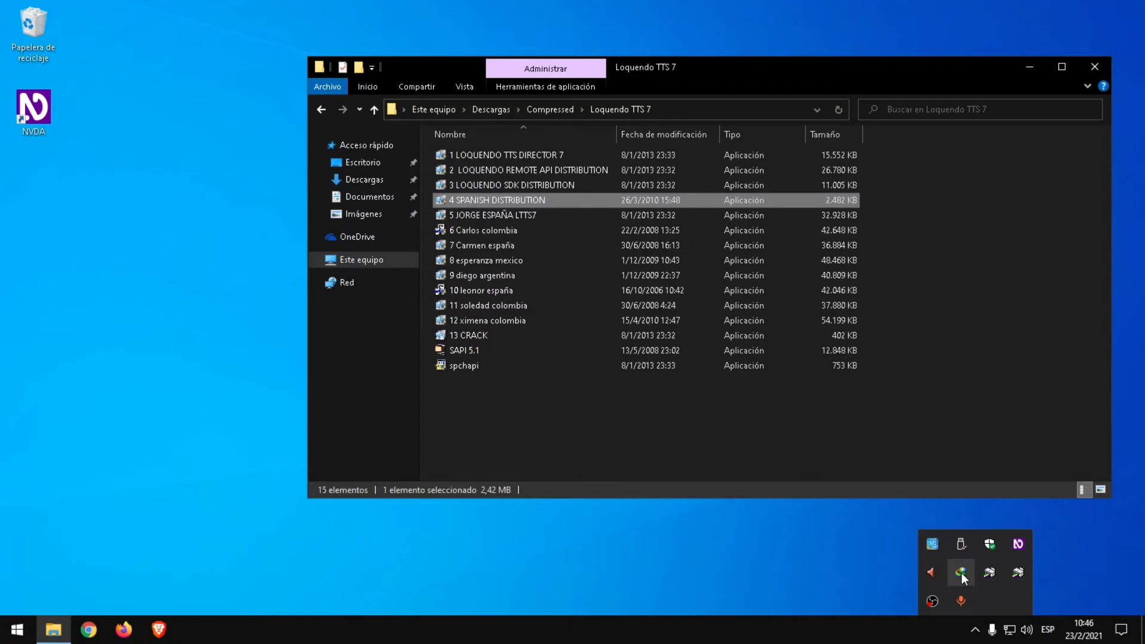
{"action": "key", "text": "Return"}
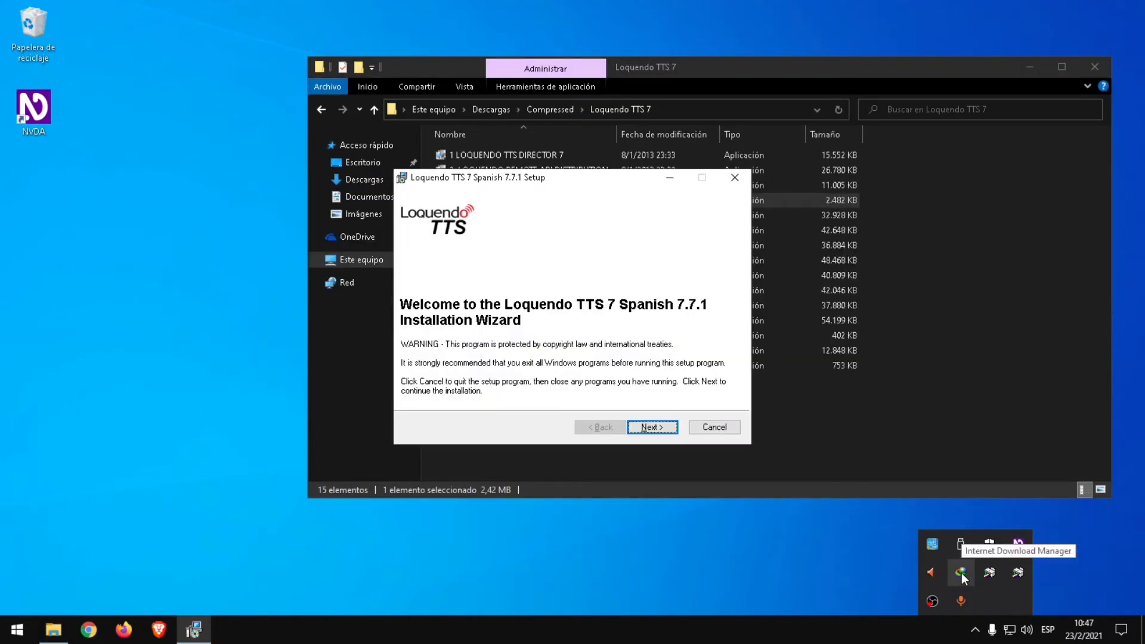
{"action": "key", "text": "Return"}
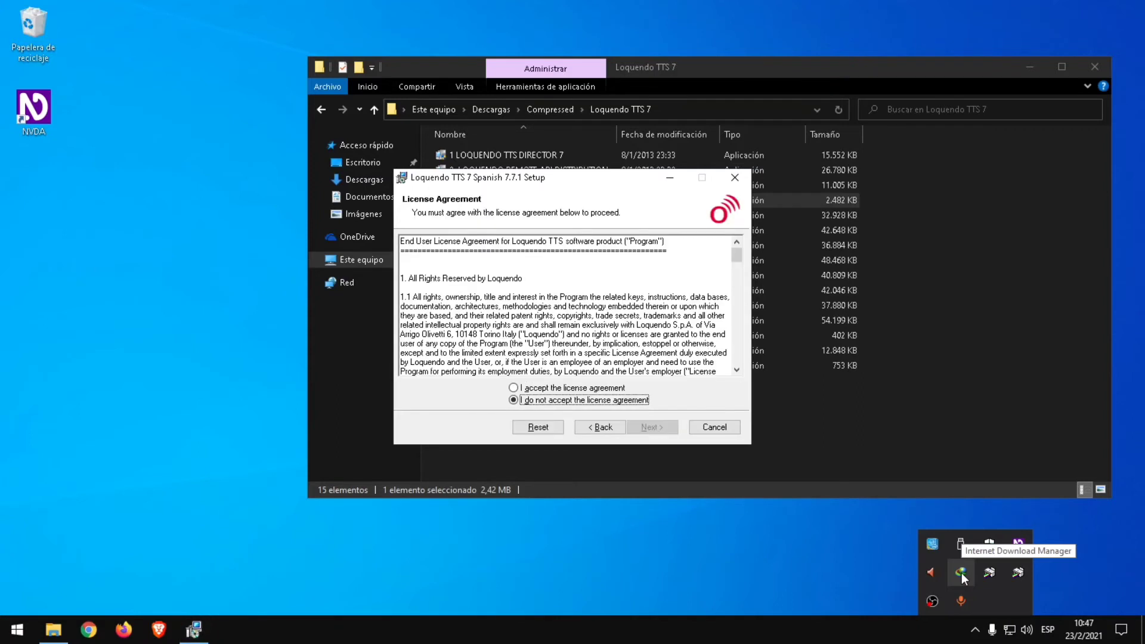
{"action": "key", "text": "Up"}
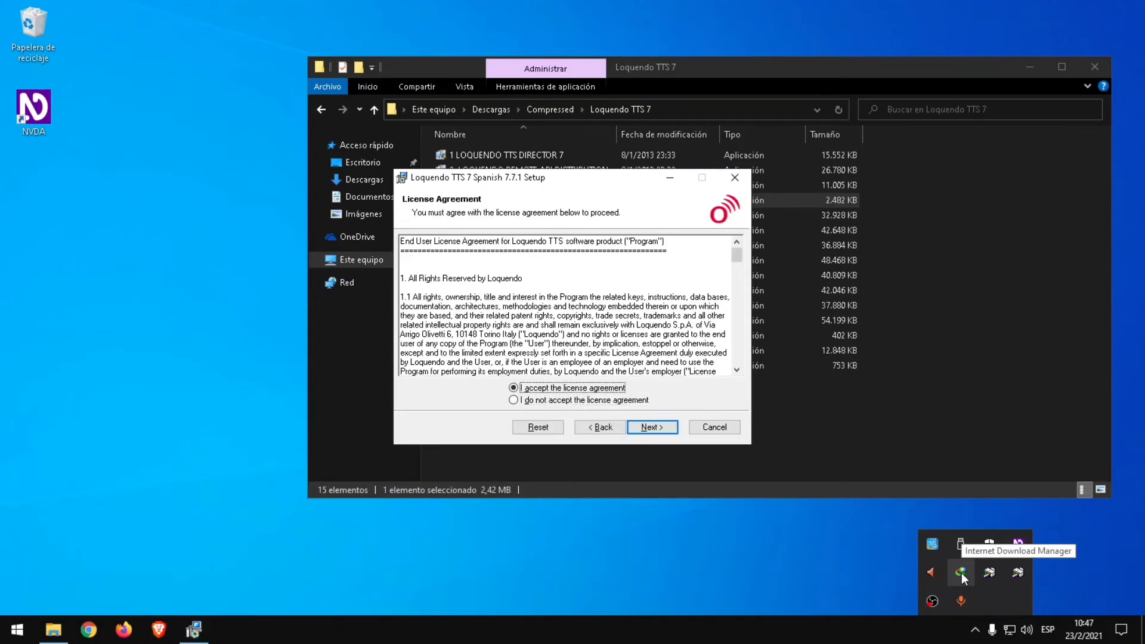
{"action": "key", "text": "Tab"}
{"action": "key", "text": "Return"}
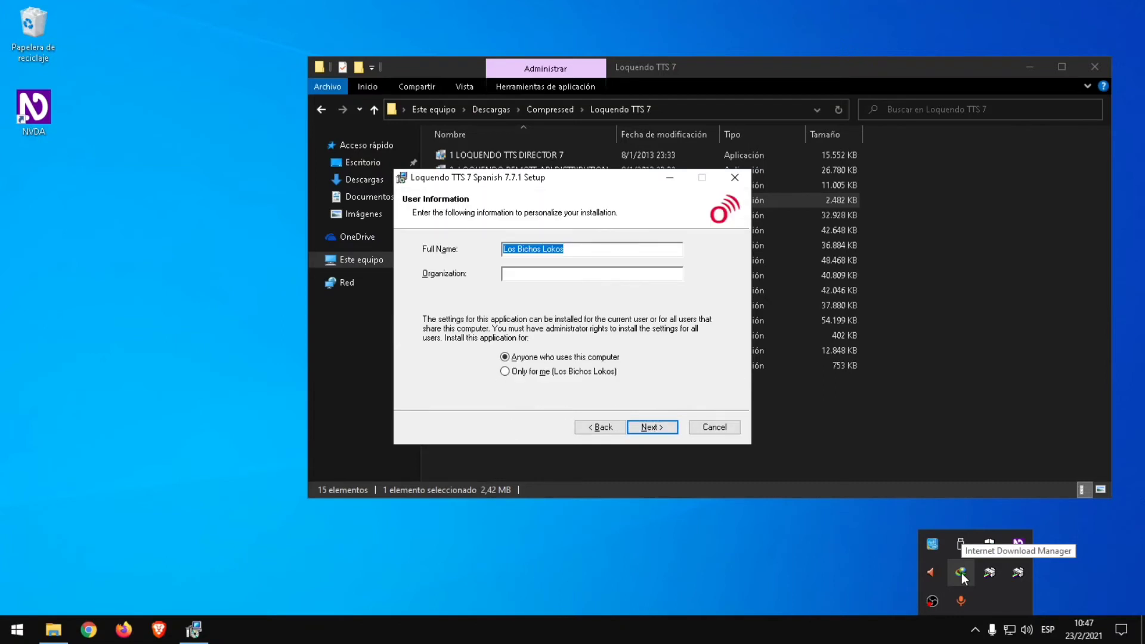
Install Loquendo TTS 7 Spanish 7.7.1 for anyone who uses this computer in the default destination folder, and finish the wizard
{"action": "key", "text": "Tab"}
{"action": "key", "text": "Tab"}
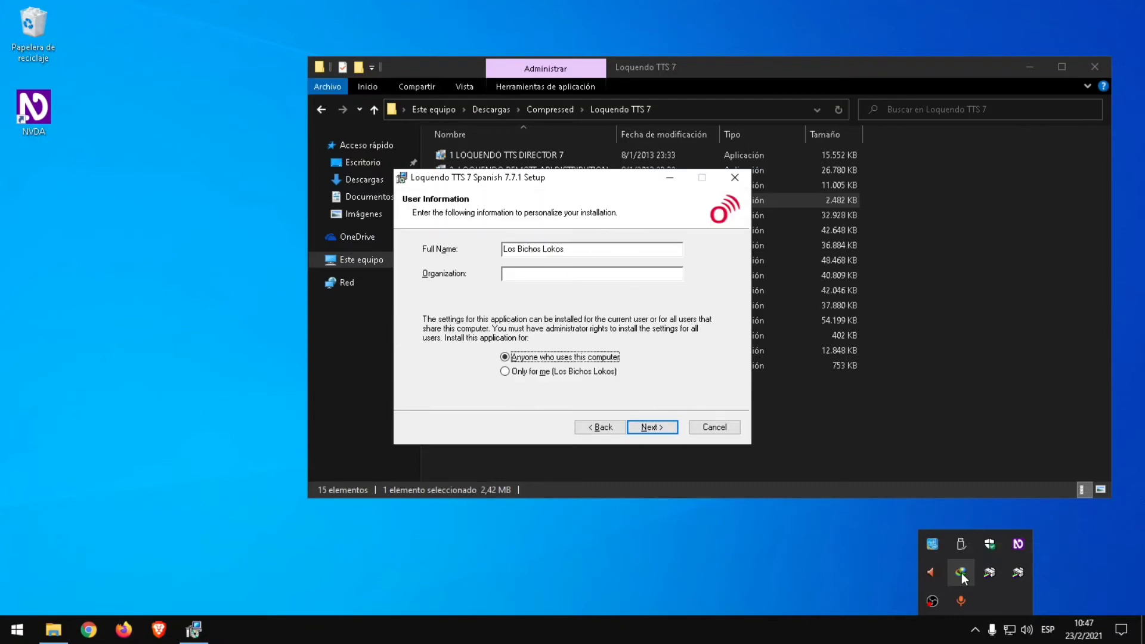
{"action": "key", "text": "Tab"}
{"action": "key", "text": "Return"}
{"action": "key", "text": "Return"}
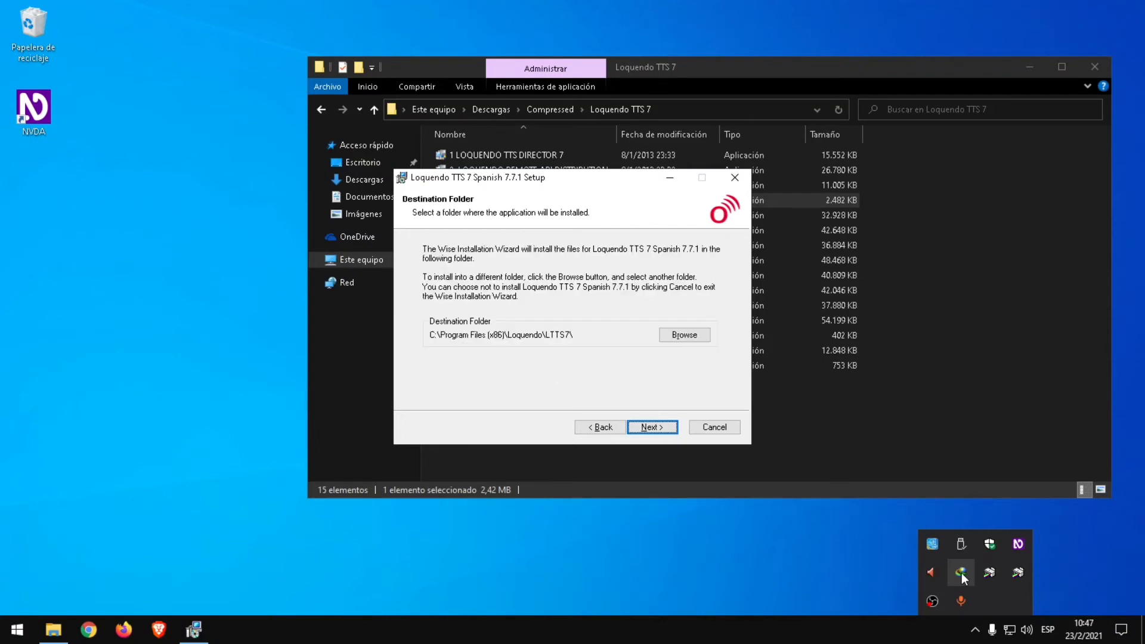
{"action": "key", "text": "Return"}
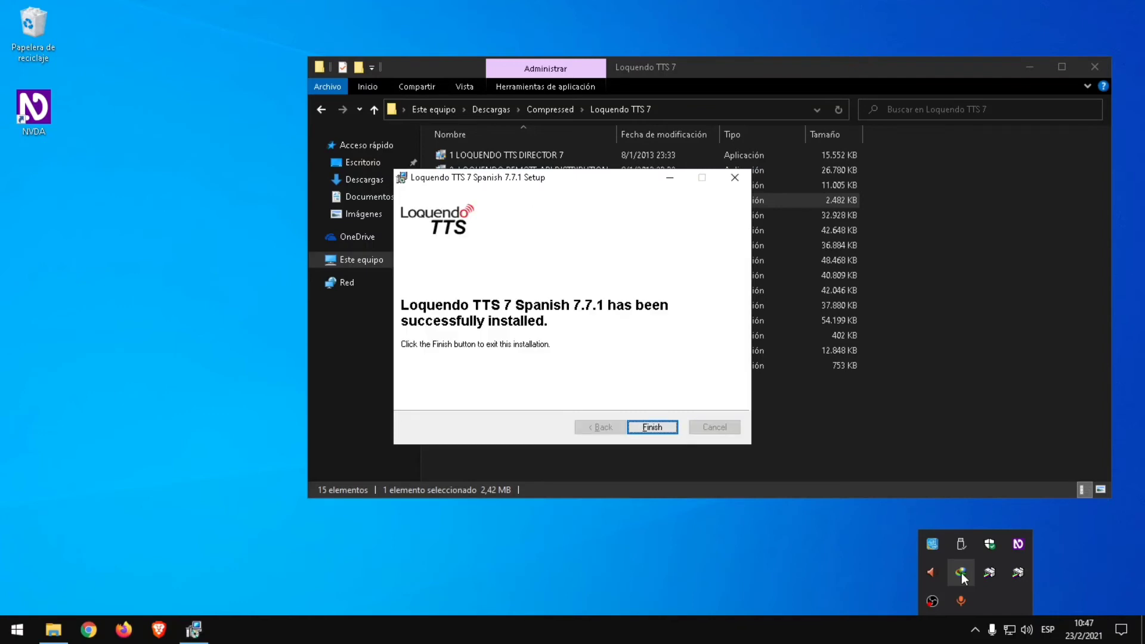
{"action": "key", "text": "Return"}
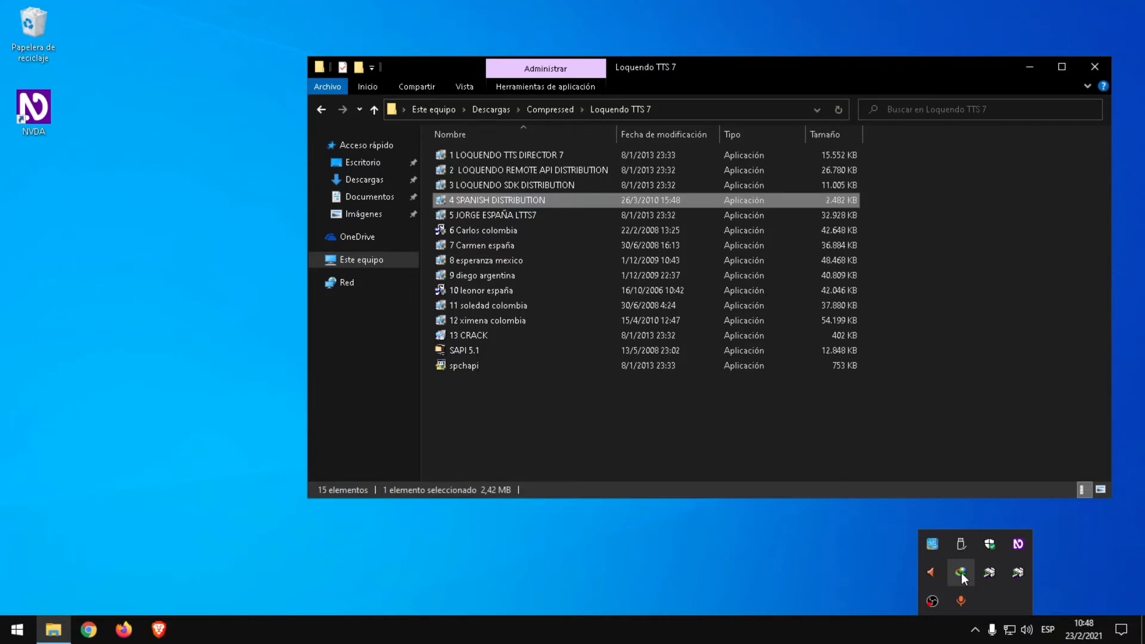
Start the 5 JORGE ESPAÑA LTTS7 voice installer and accept its license agreement
{"action": "key", "text": "Down"}
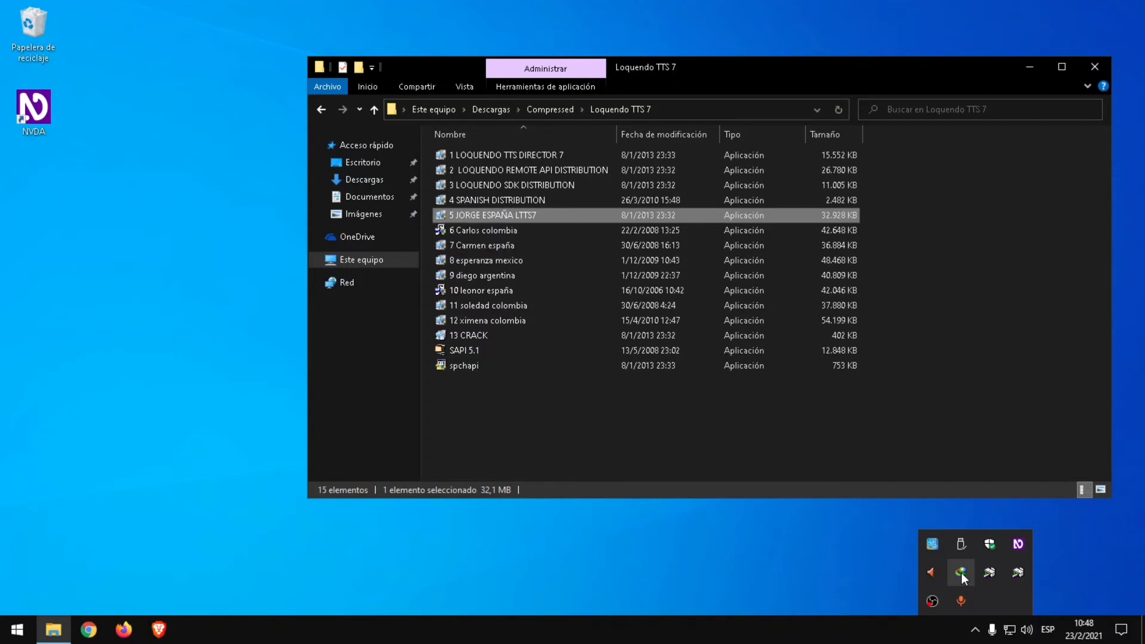
{"action": "key", "text": "Return"}
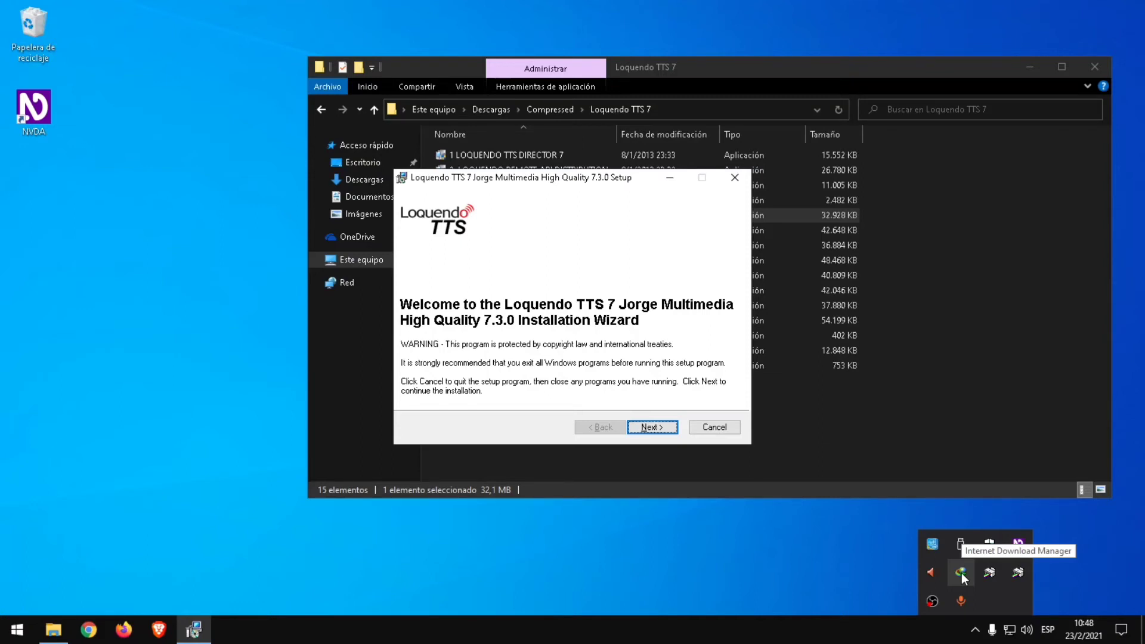
{"action": "key", "text": "Return"}
{"action": "key", "text": "alt+a"}
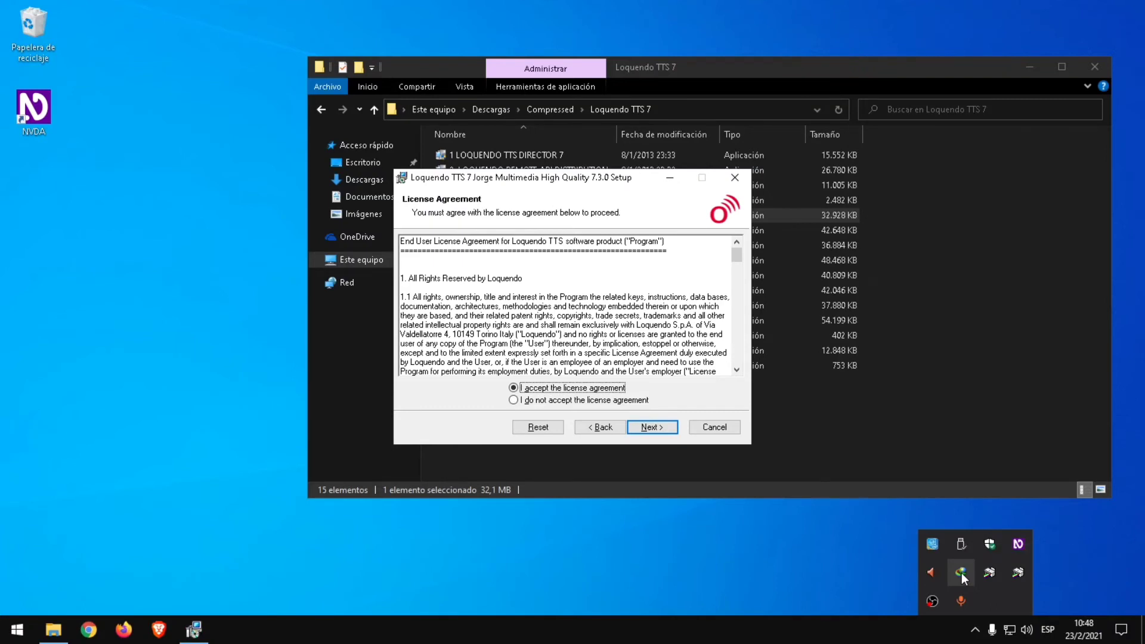
{"action": "key", "text": "Tab"}
{"action": "key", "text": "Return"}
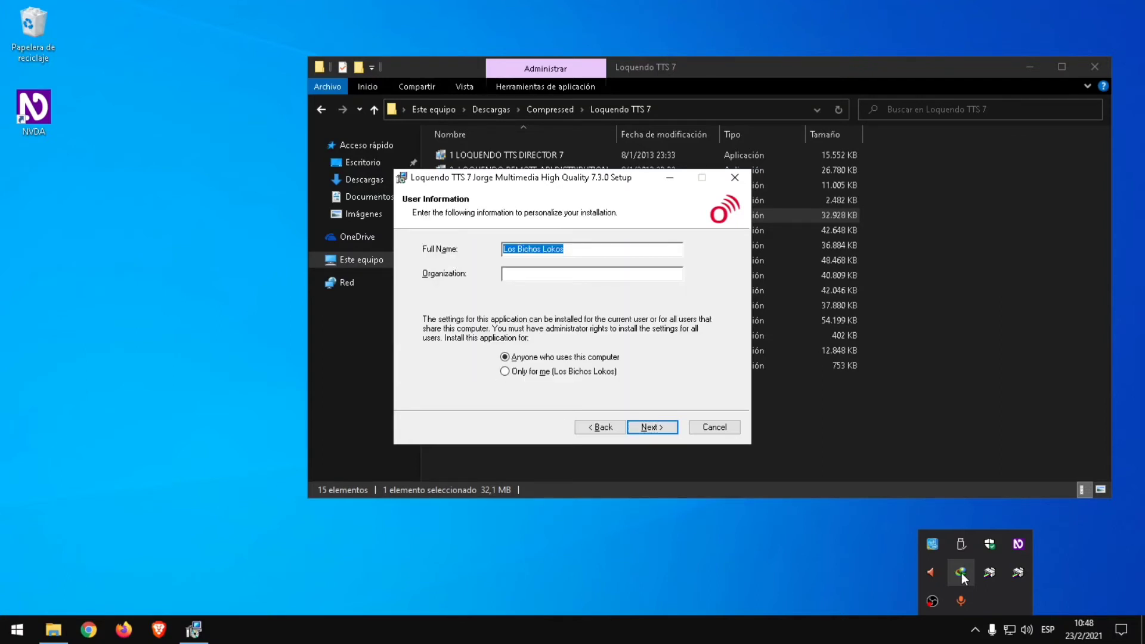
Install the Loquendo TTS 7 Jorge Multimedia High Quality 7.3.0 voice for anyone who uses this computer, and finish the wizard
{"action": "key", "text": "Tab"}
{"action": "key", "text": "Tab"}
{"action": "key", "text": "Tab"}
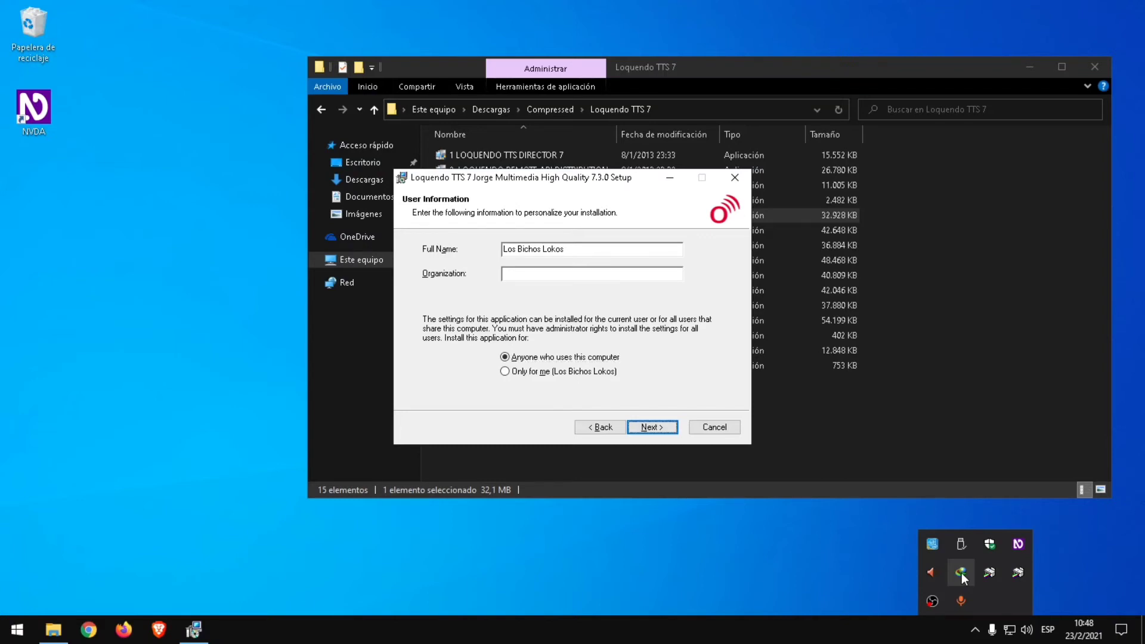
{"action": "key", "text": "Return"}
{"action": "key", "text": "Return"}
{"action": "key", "text": "Return"}
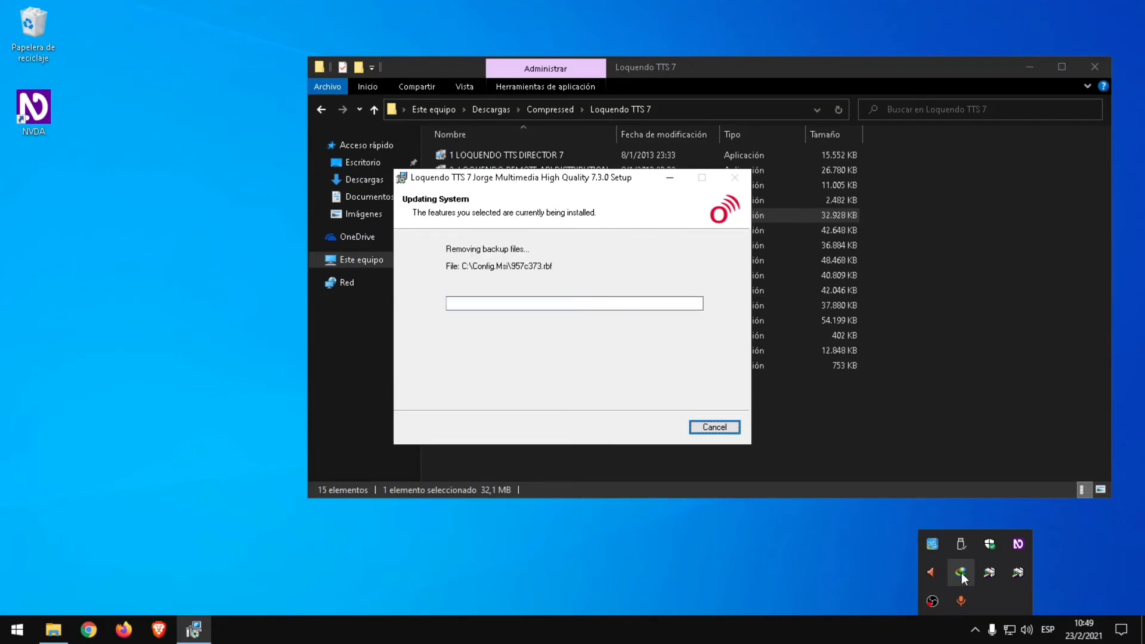
{"action": "key", "text": "Return"}
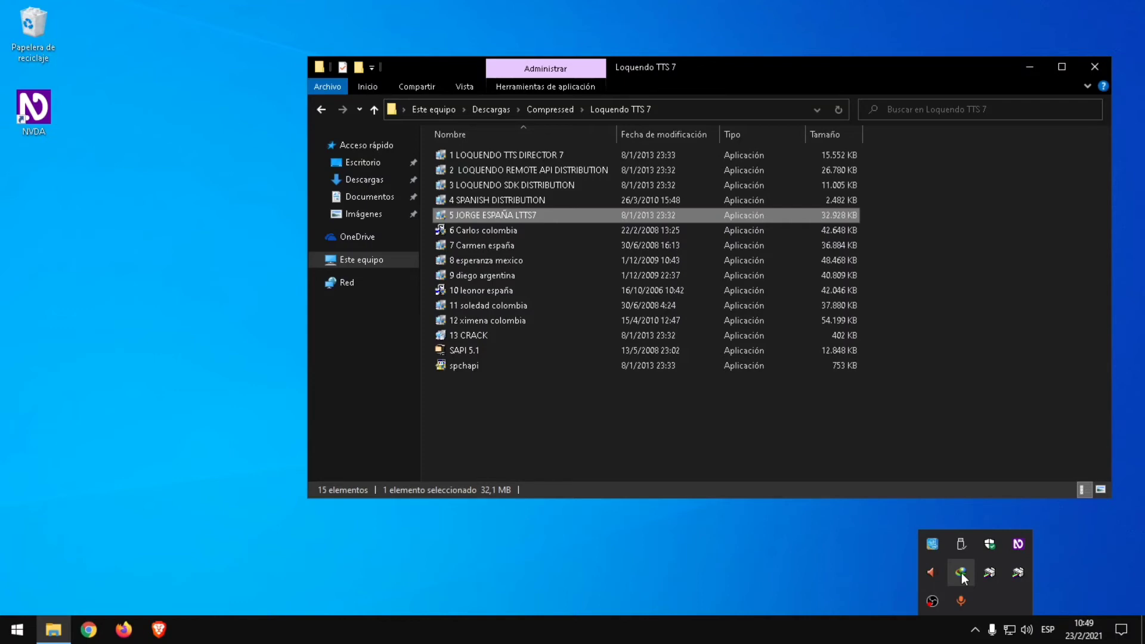
Start the 10 leonor españa voice installer, bring its wizard to the front and accept the license agreement
{"action": "key", "text": "Down"}
{"action": "key", "text": "Down"}
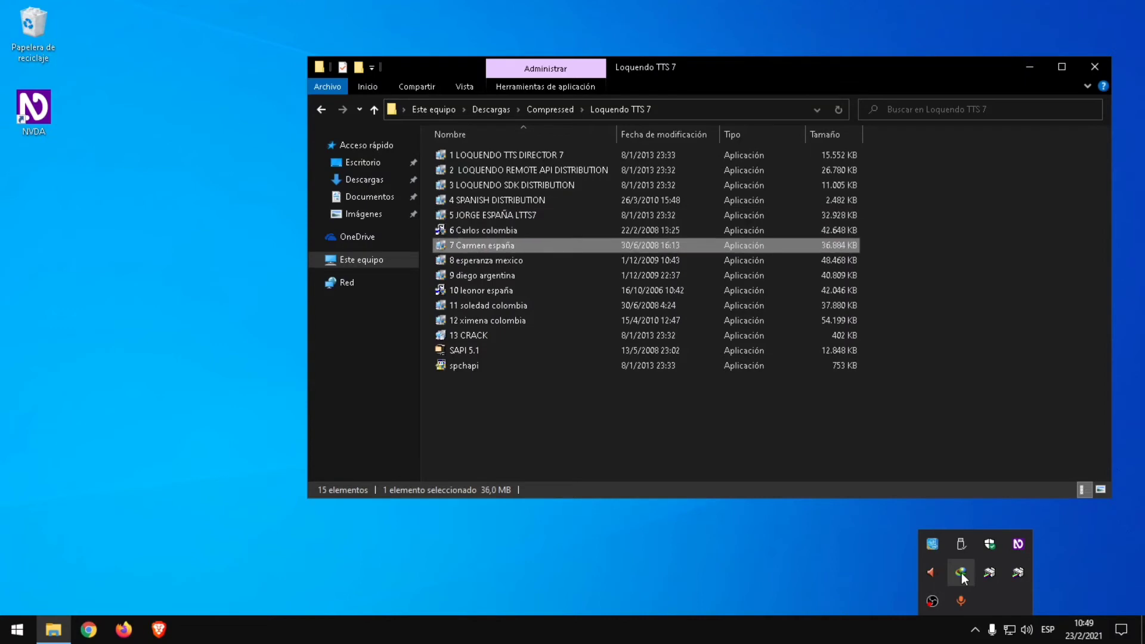
{"action": "key", "text": "Down"}
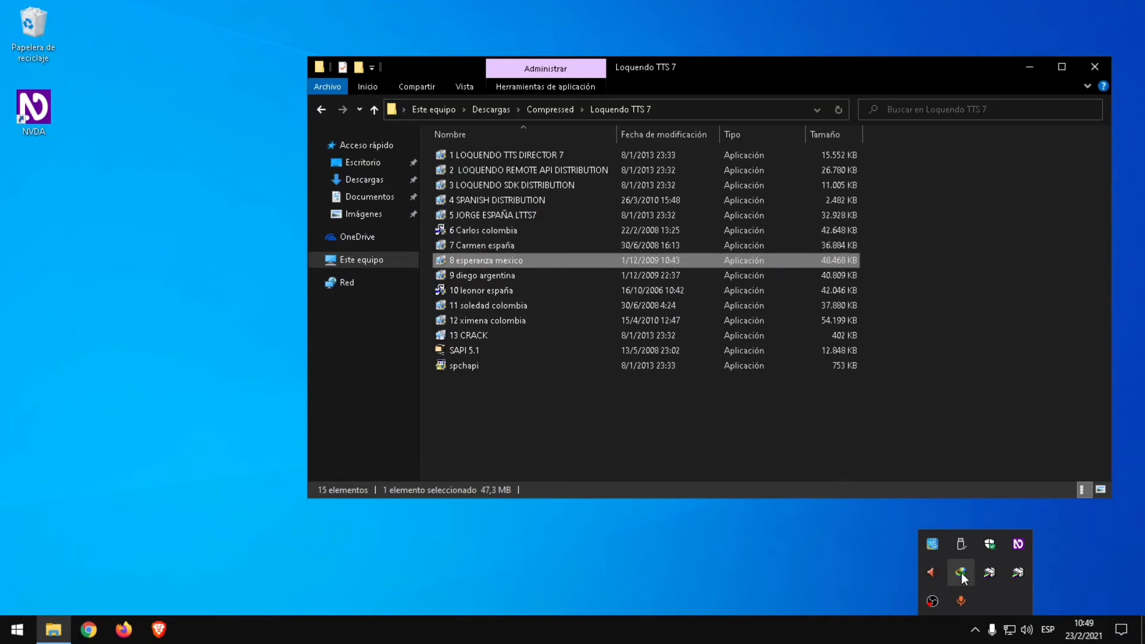
{"action": "key", "text": "Down"}
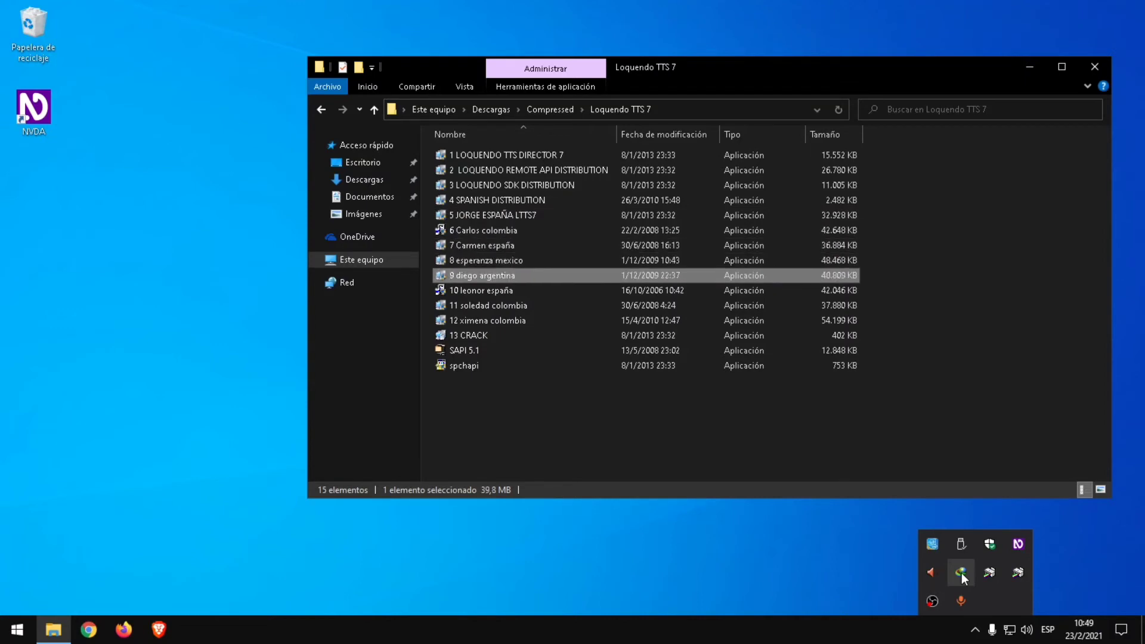
{"action": "key", "text": "Down"}
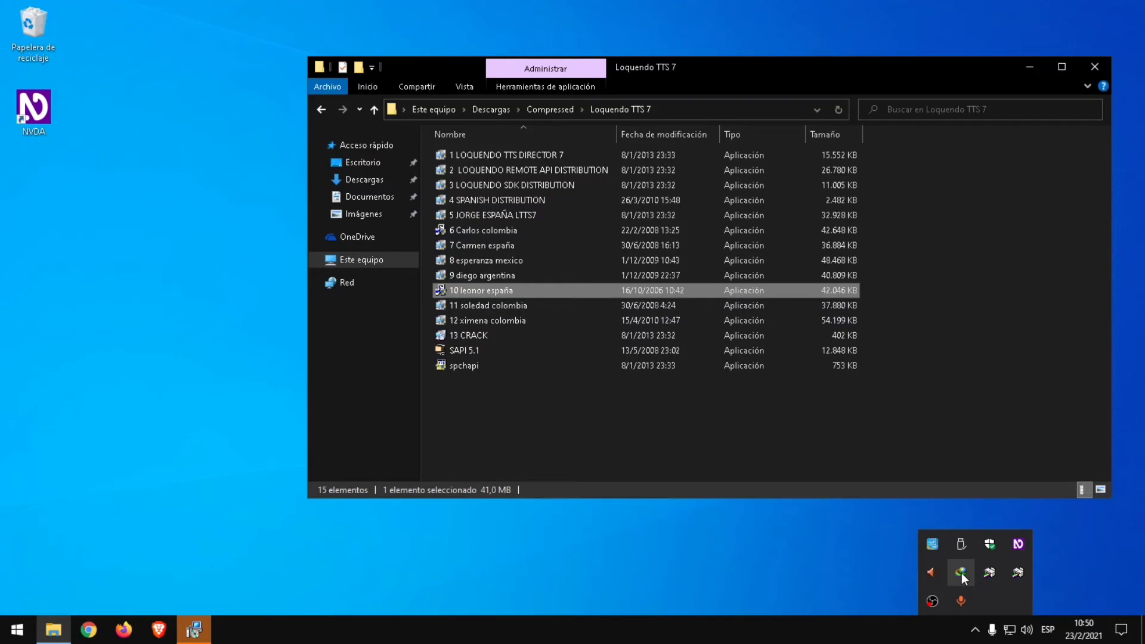
{"action": "key", "text": "alt+Tab"}
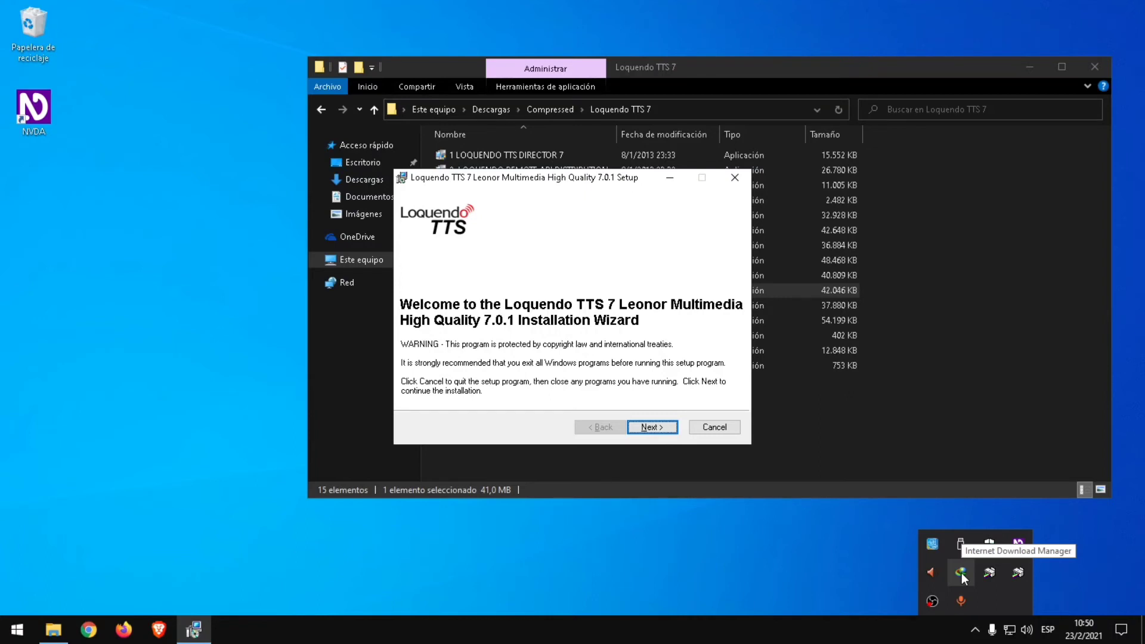
{"action": "key", "text": "Return"}
{"action": "key", "text": "alt+a"}
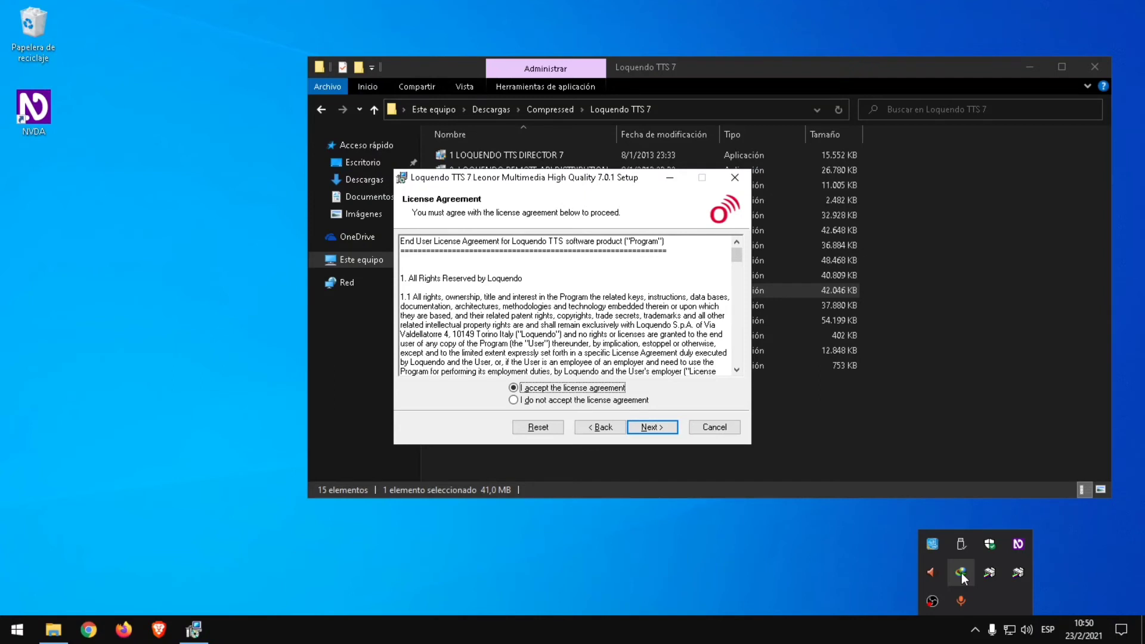
{"action": "key", "text": "Tab"}
{"action": "key", "text": "Return"}
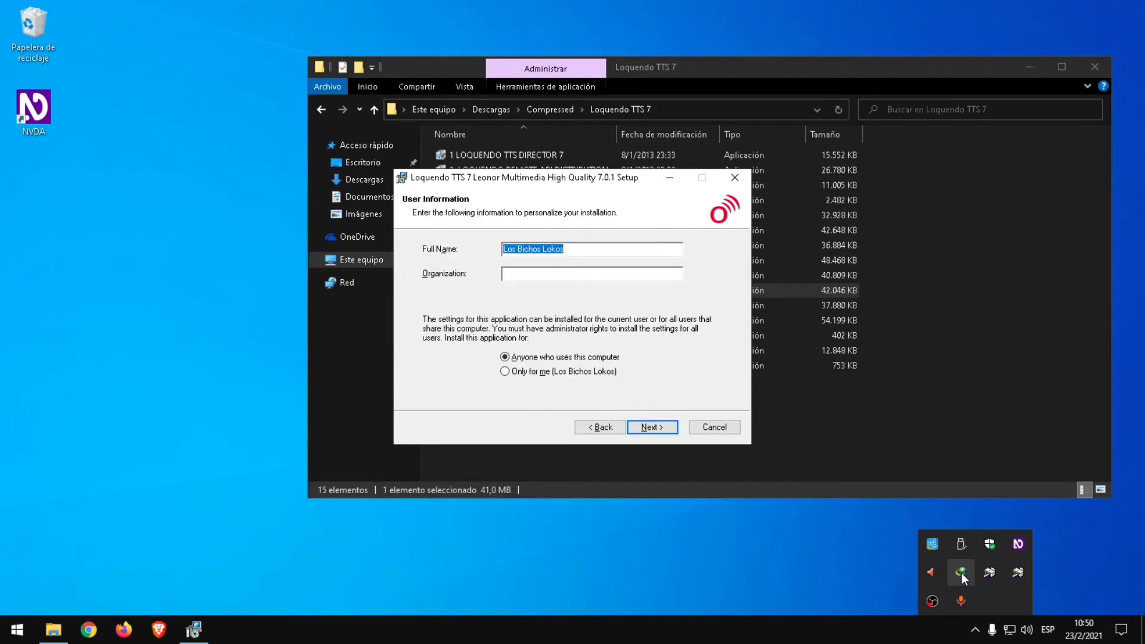
Install the Loquendo TTS 7 Leonor Multimedia High Quality 7.0.1 voice for anyone who uses this computer, and finish the wizard
{"action": "key", "text": "Tab"}
{"action": "key", "text": "Tab"}
{"action": "key", "text": "Tab"}
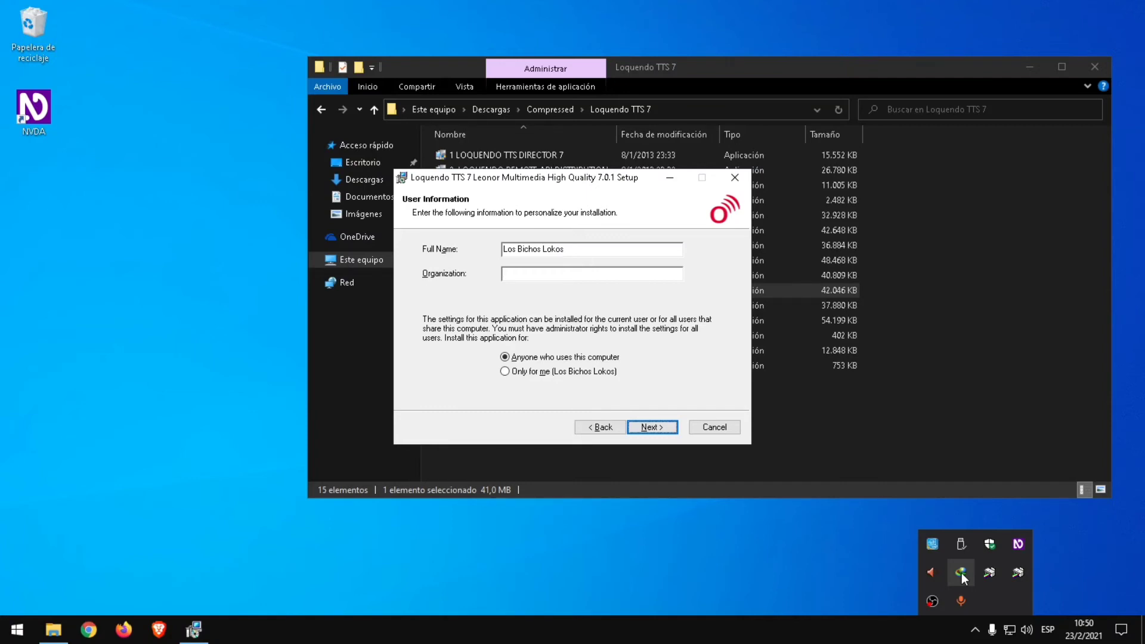
{"action": "key", "text": "Return"}
{"action": "key", "text": "Return"}
{"action": "key", "text": "Return"}
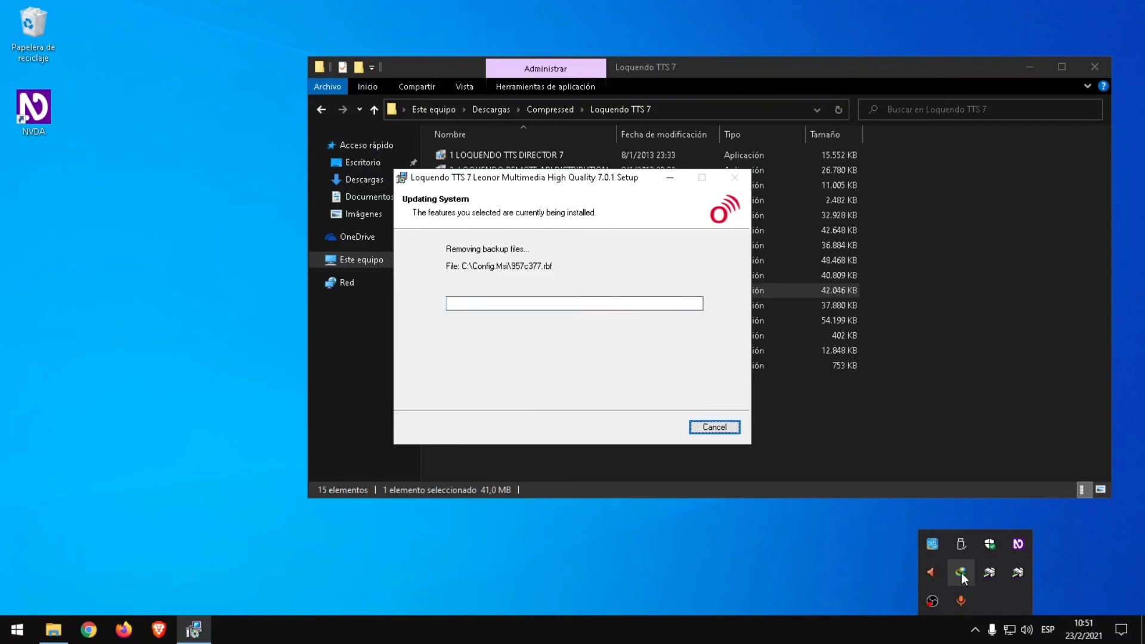
{"action": "key", "text": "Return"}
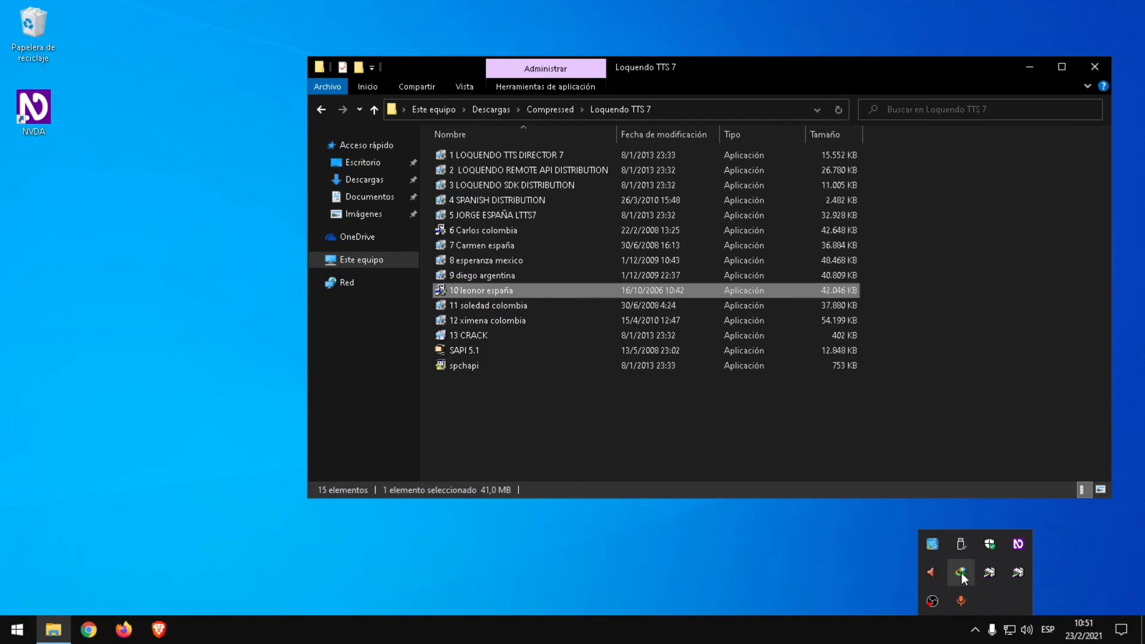
Run the 13 CRACK application from the Loquendo TTS 7 folder as administrator
{"action": "key", "text": "Down"}
{"action": "key", "text": "Down"}
{"action": "key", "text": "Down"}
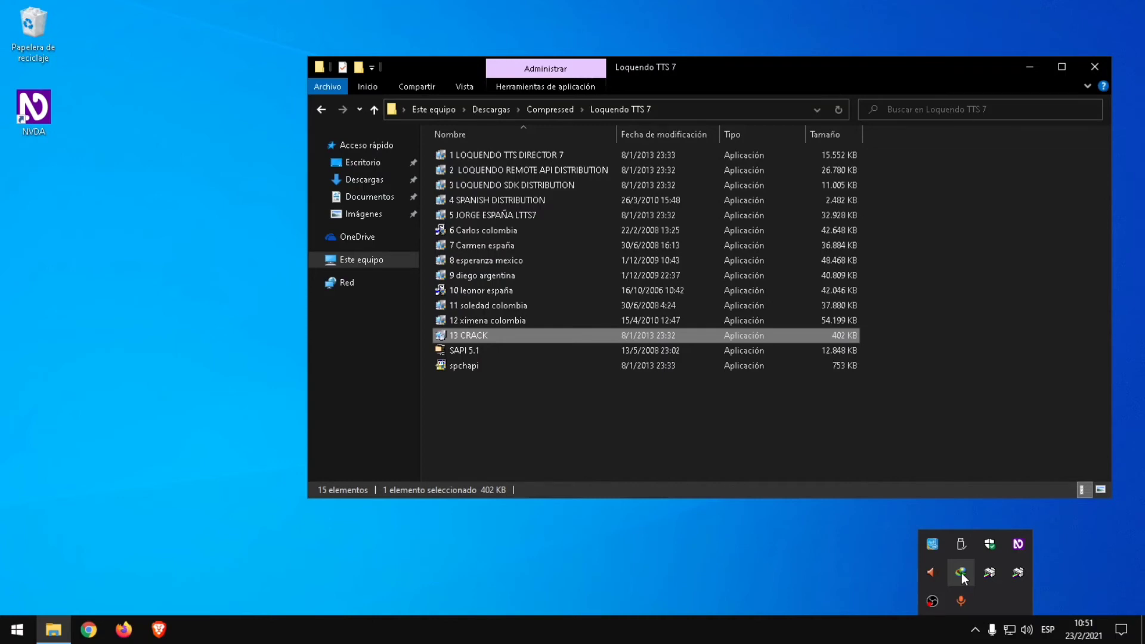
{"action": "key", "text": "shift+F10"}
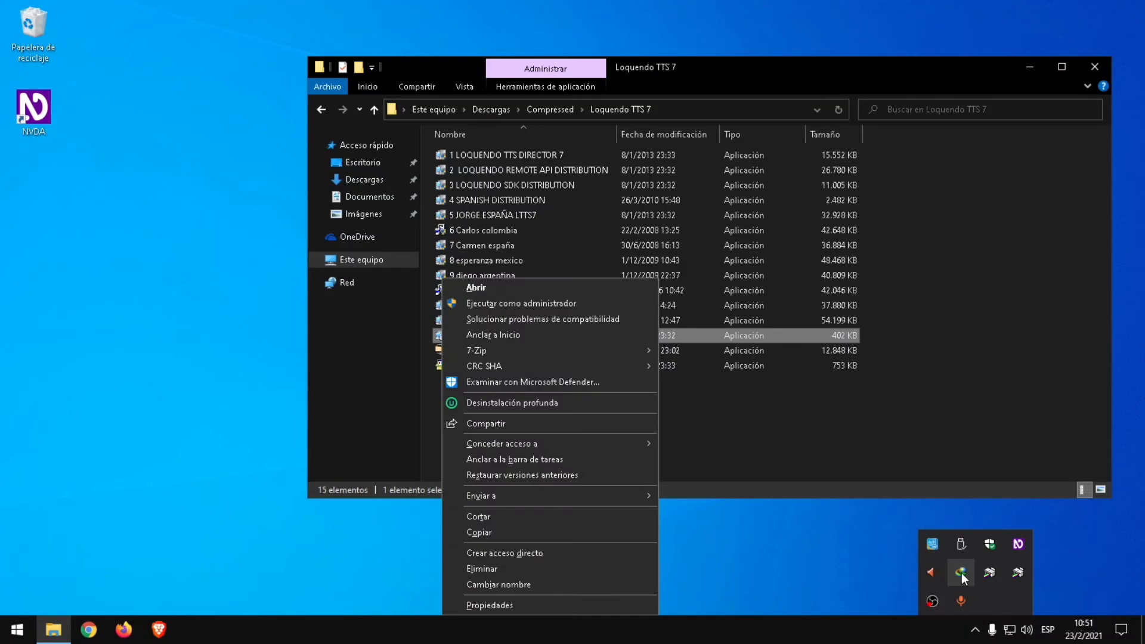
{"action": "key", "text": "Down"}
{"action": "key", "text": "Down"}
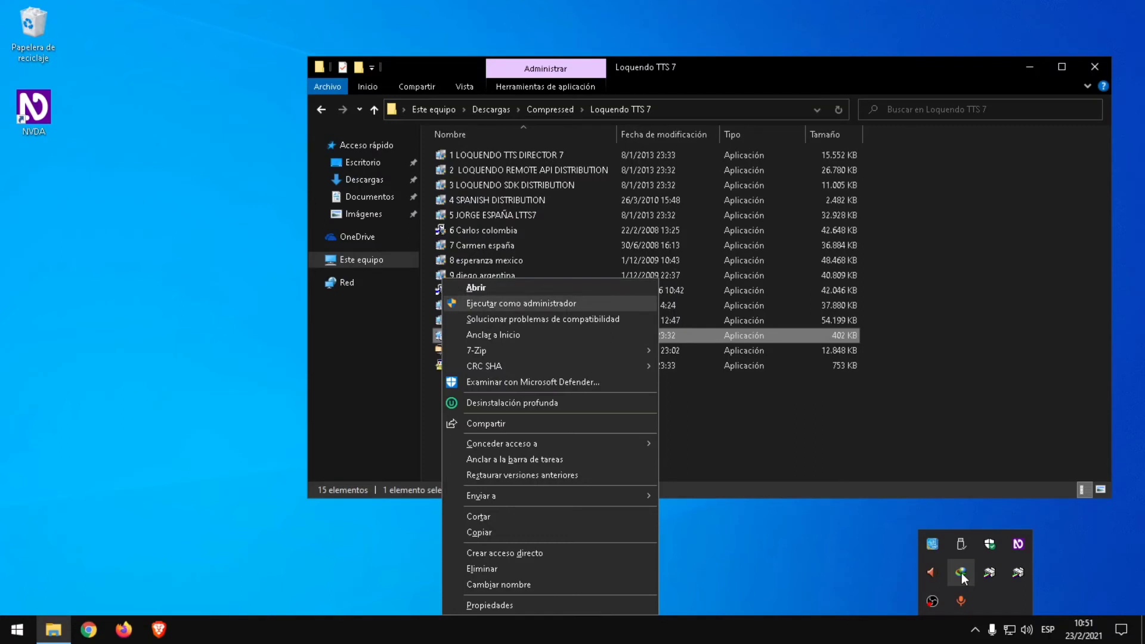
{"action": "key", "text": "Return"}
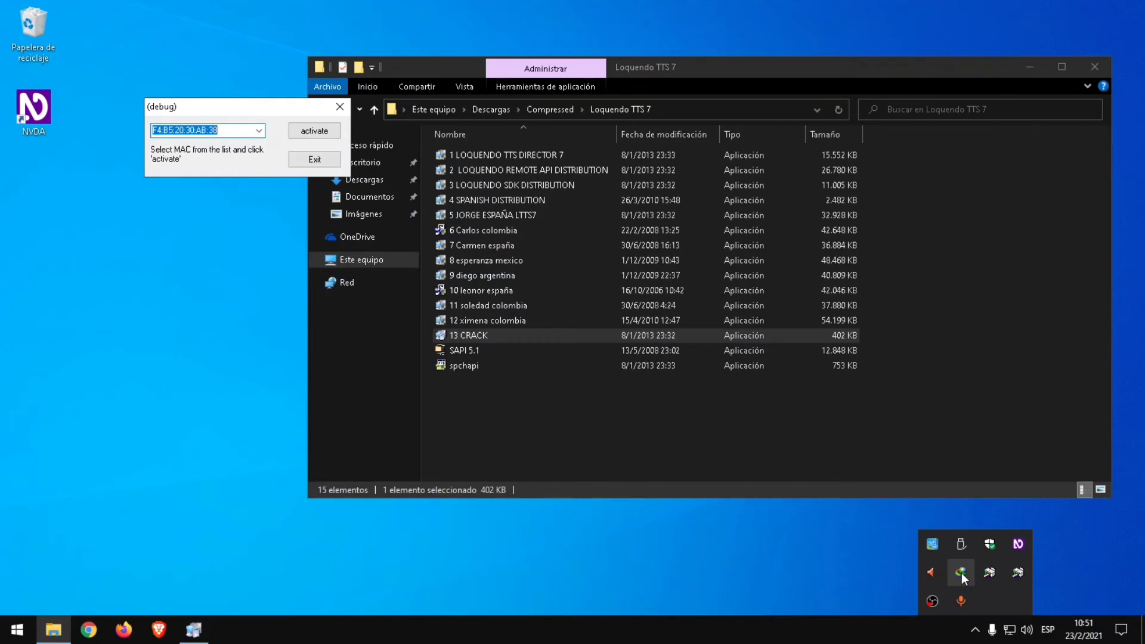
Activate with the preselected MAC address, exit the activator and close the Loquendo TTS 7 folder window
{"action": "key", "text": "Tab"}
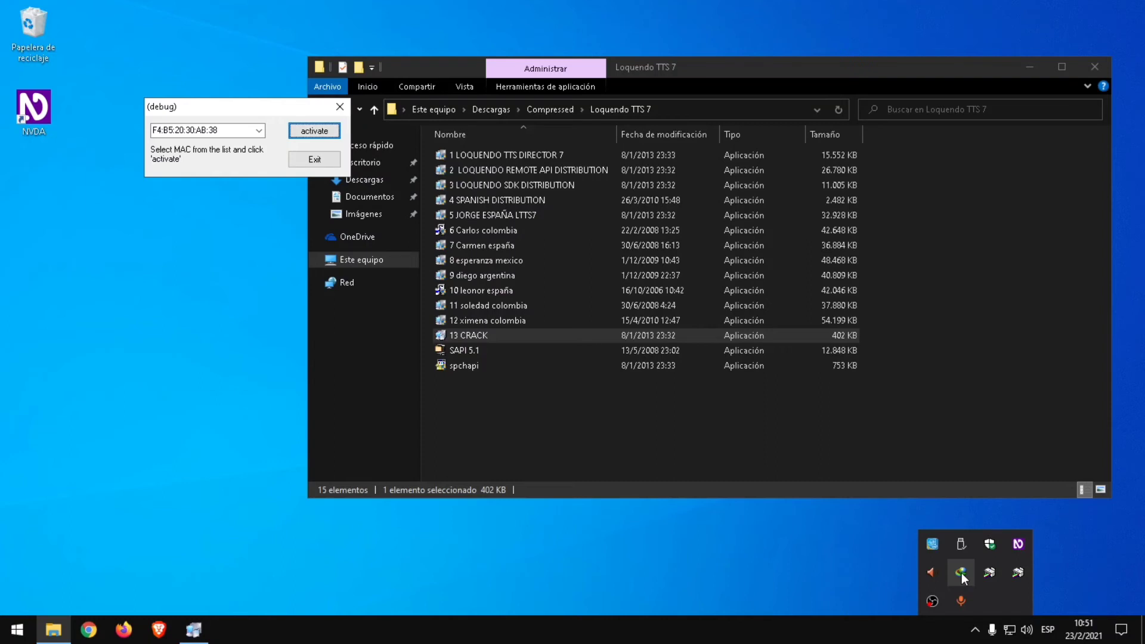
{"action": "key", "text": "Return"}
{"action": "key", "text": "Tab"}
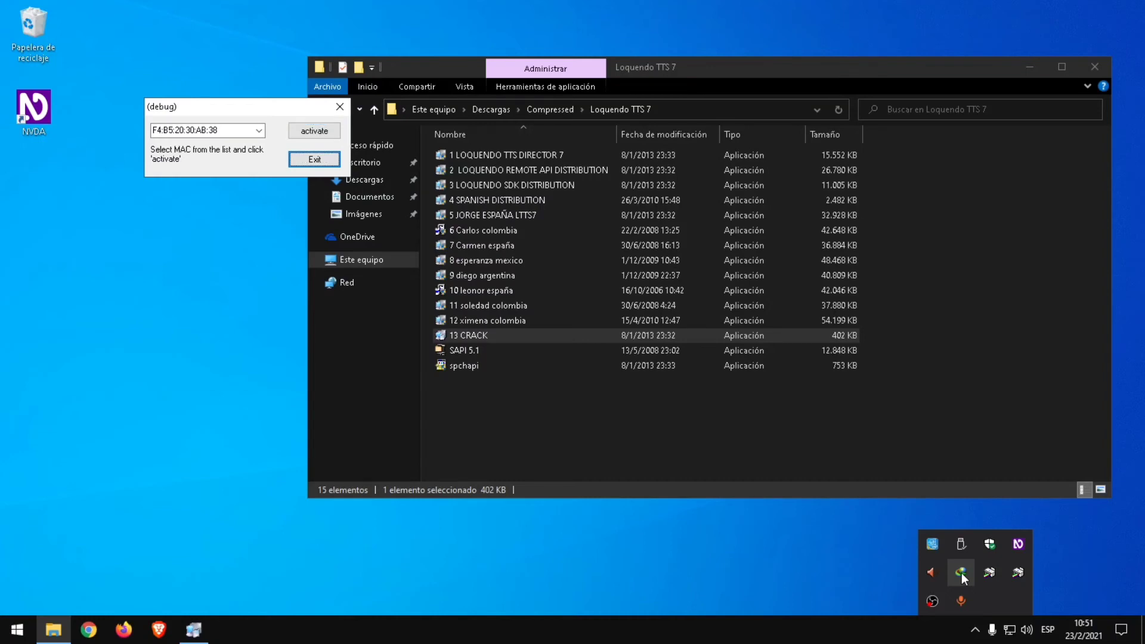
{"action": "key", "text": "Return"}
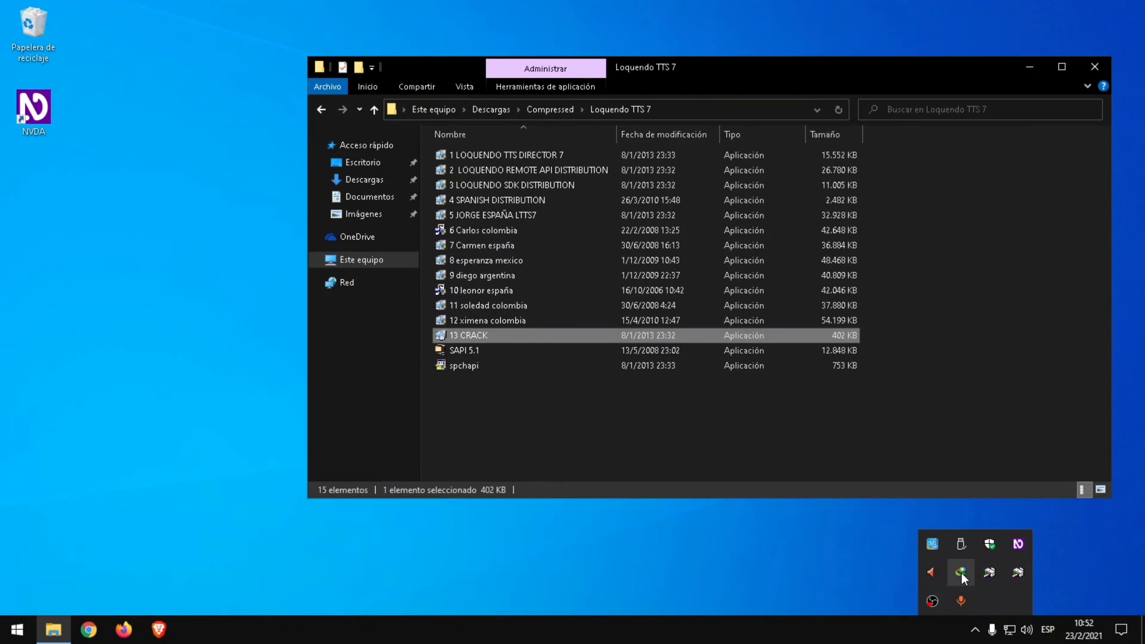
{"action": "key", "text": "alt+F4"}
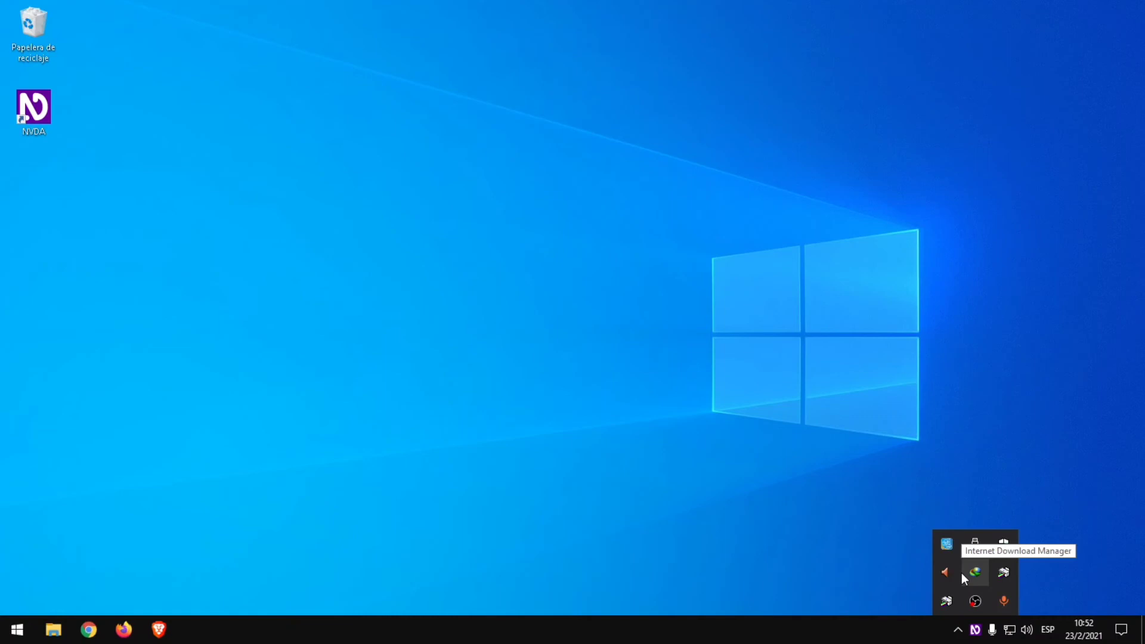
Open the Voz category of the NVDA options and bring up the synthesizer selection dialog
{"action": "key", "text": "insert+n"}
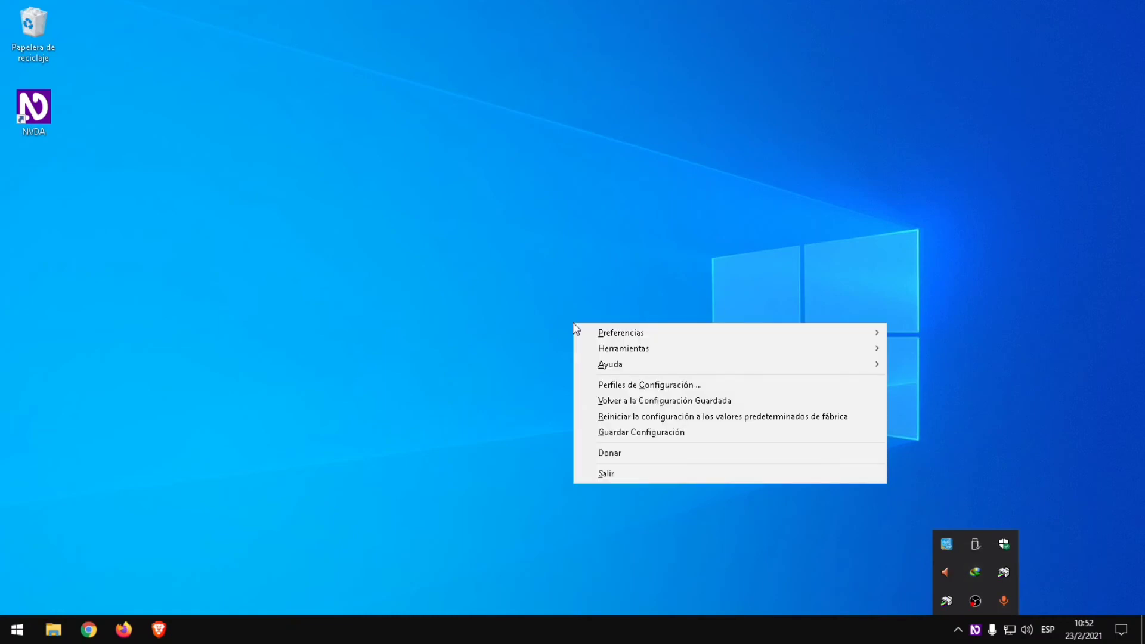
{"action": "key", "text": "Down"}
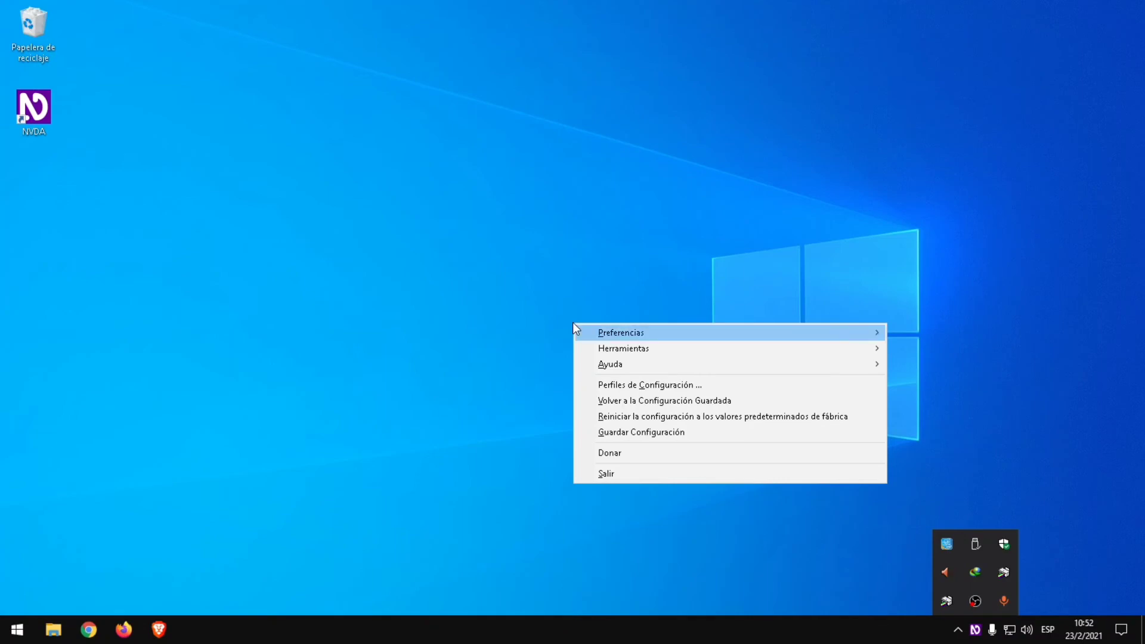
{"action": "key", "text": "Right"}
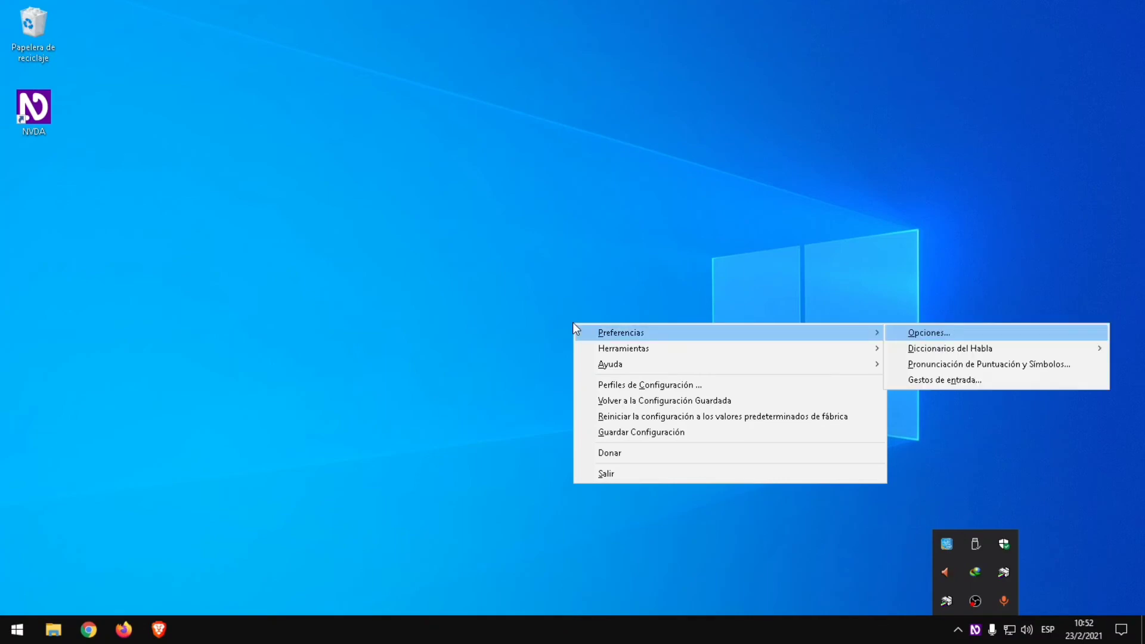
{"action": "key", "text": "Return"}
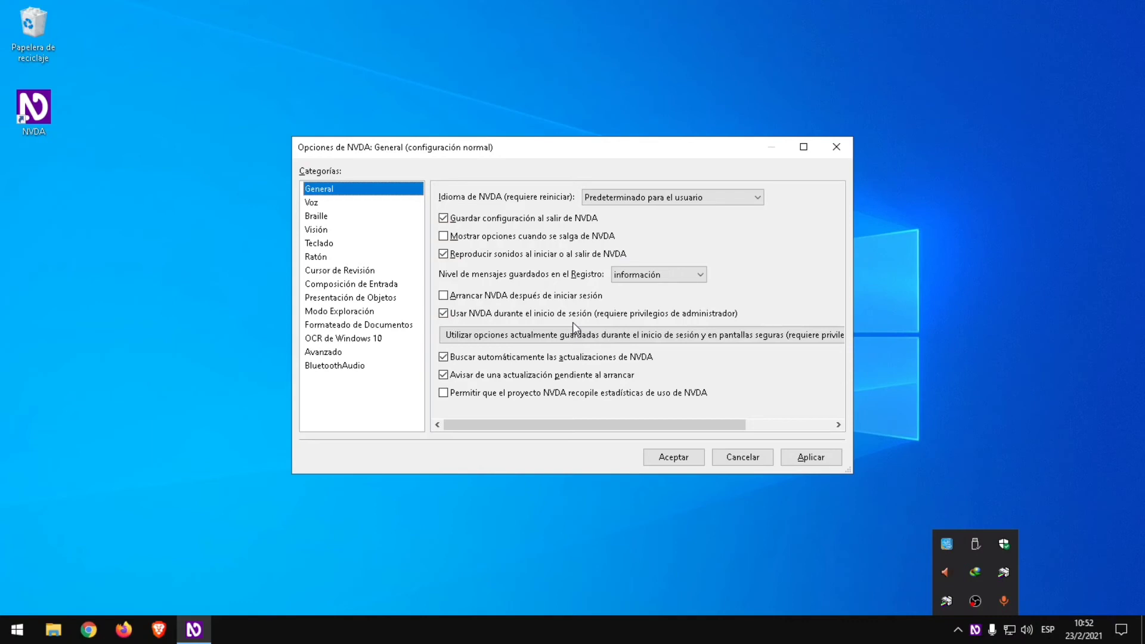
{"action": "key", "text": "Down"}
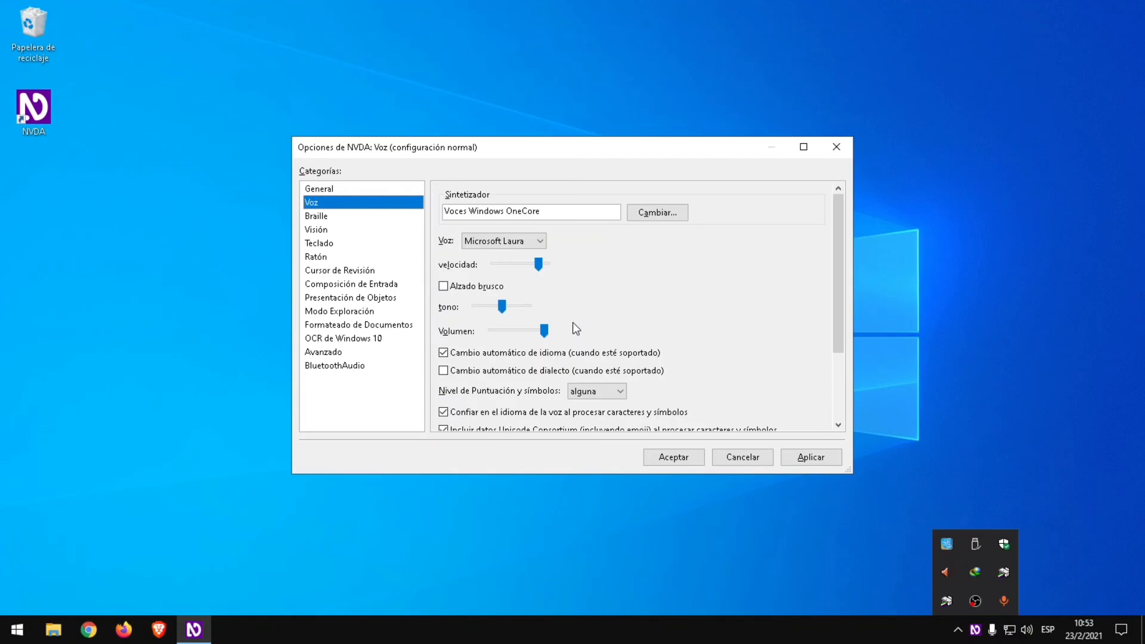
{"action": "key", "text": "Tab"}
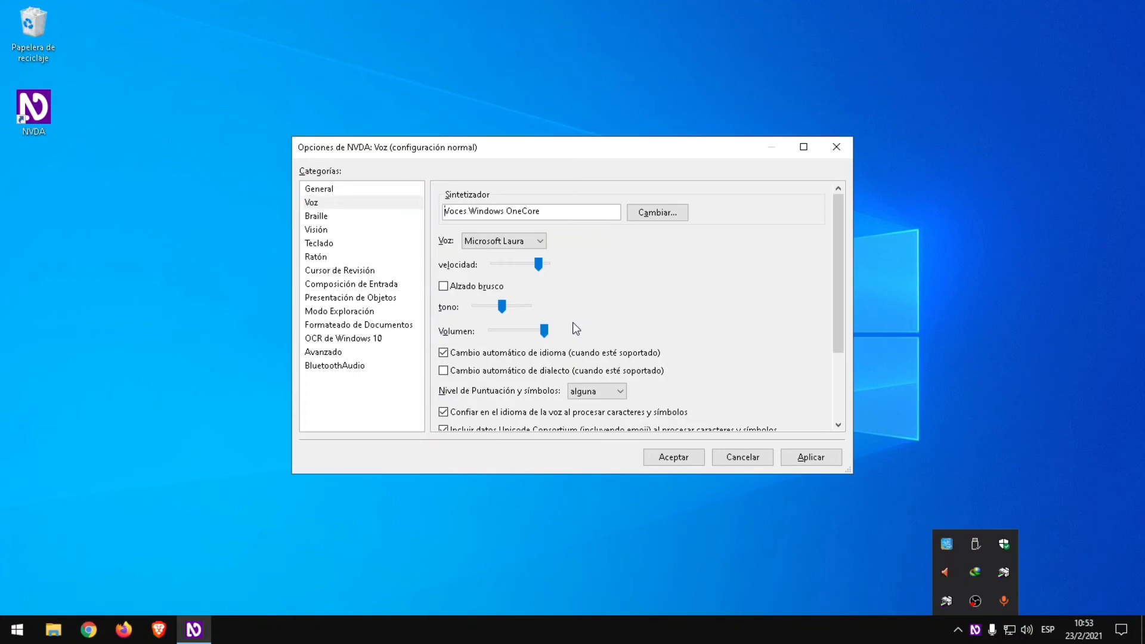
{"action": "key", "text": "Tab"}
{"action": "key", "text": "Return"}
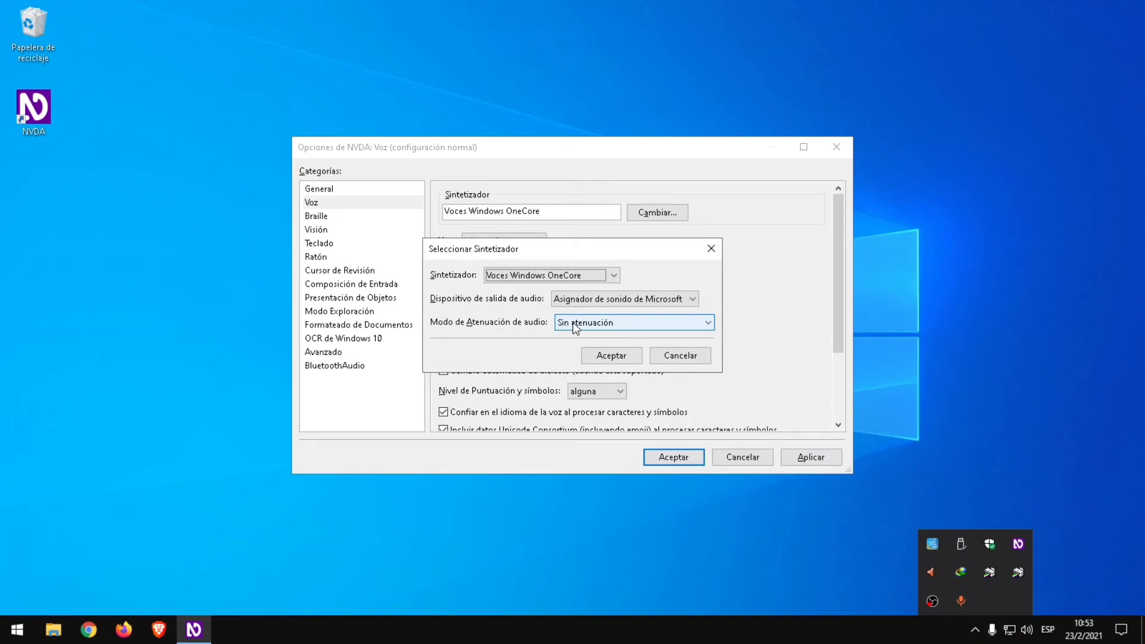
Set the NVDA synthesizer to Microsoft Speech API version 5 and accept the change
{"action": "key", "text": "Up"}
{"action": "key", "text": "Down"}
{"action": "key", "text": "Down"}
{"action": "key", "text": "Tab"}
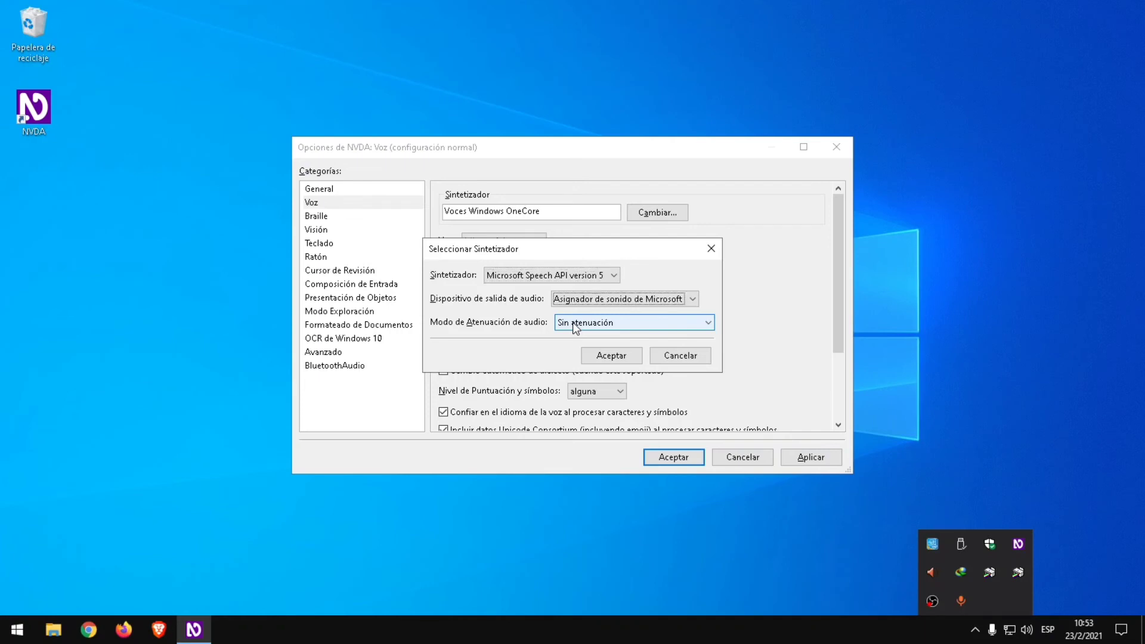
{"action": "key", "text": "Tab"}
{"action": "key", "text": "Tab"}
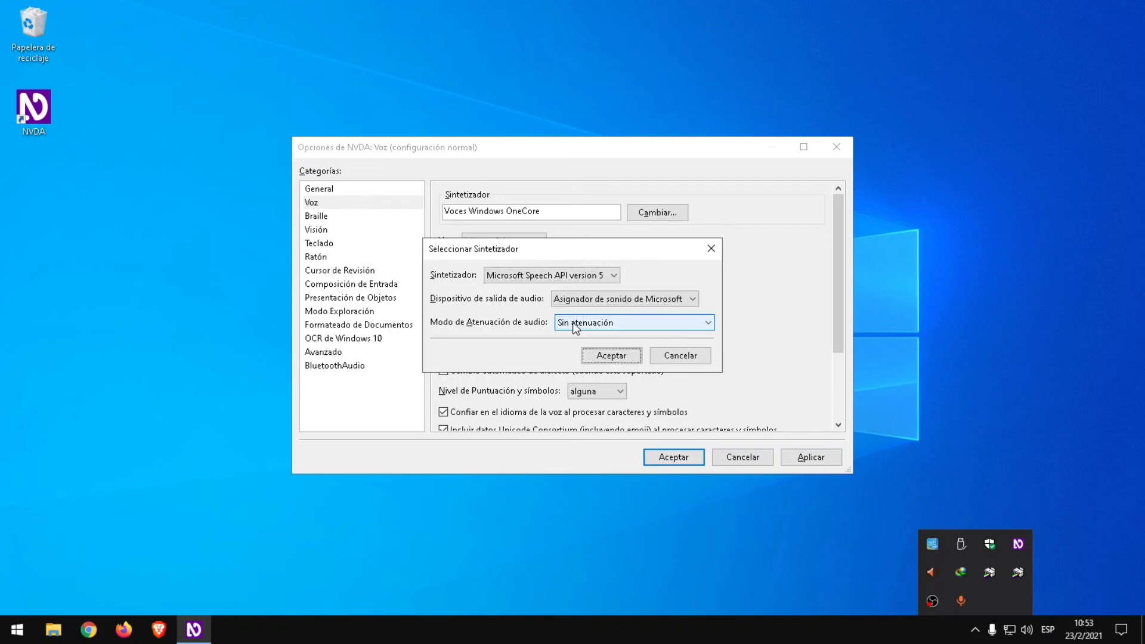
{"action": "key", "text": "Return"}
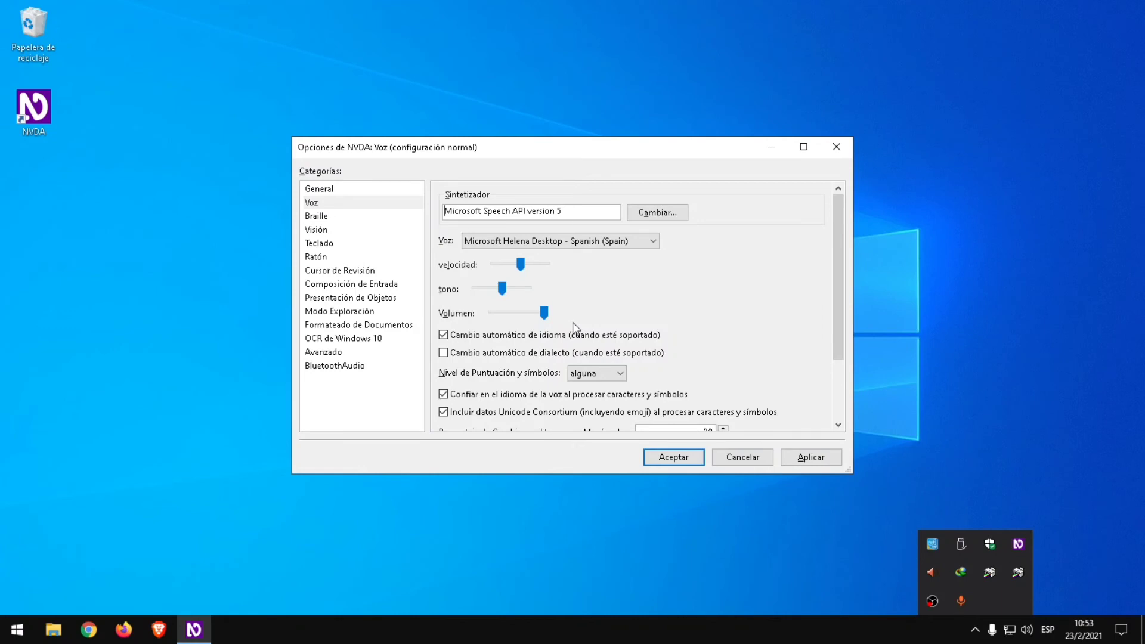
Choose Jorge as the voice for the Microsoft Speech API version 5 synthesizer
{"action": "key", "text": "Tab"}
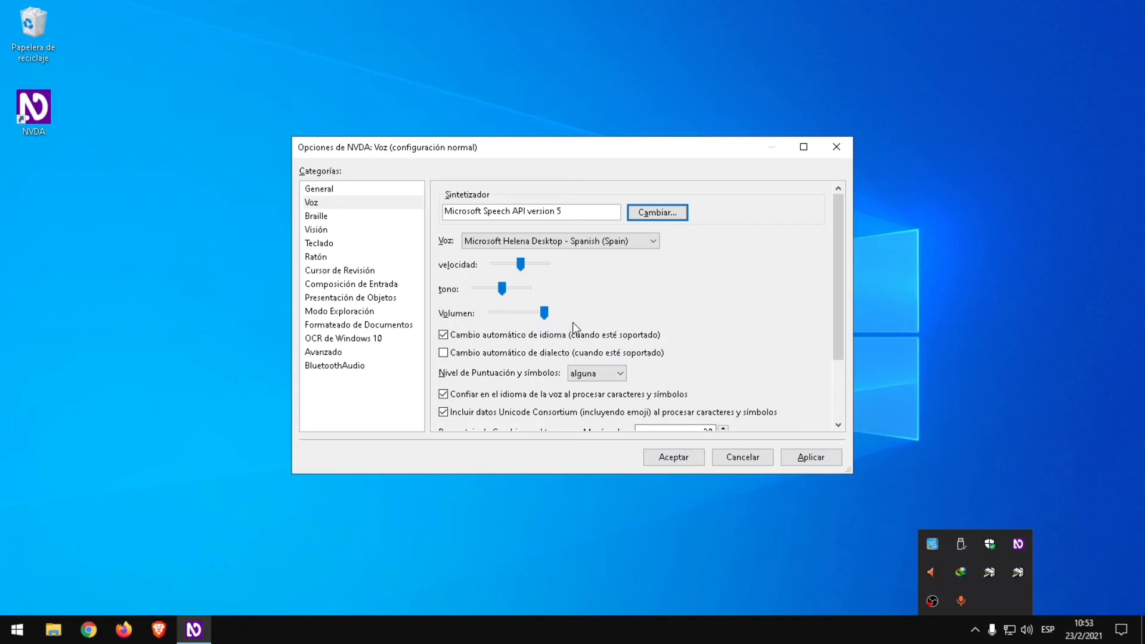
{"action": "key", "text": "Tab"}
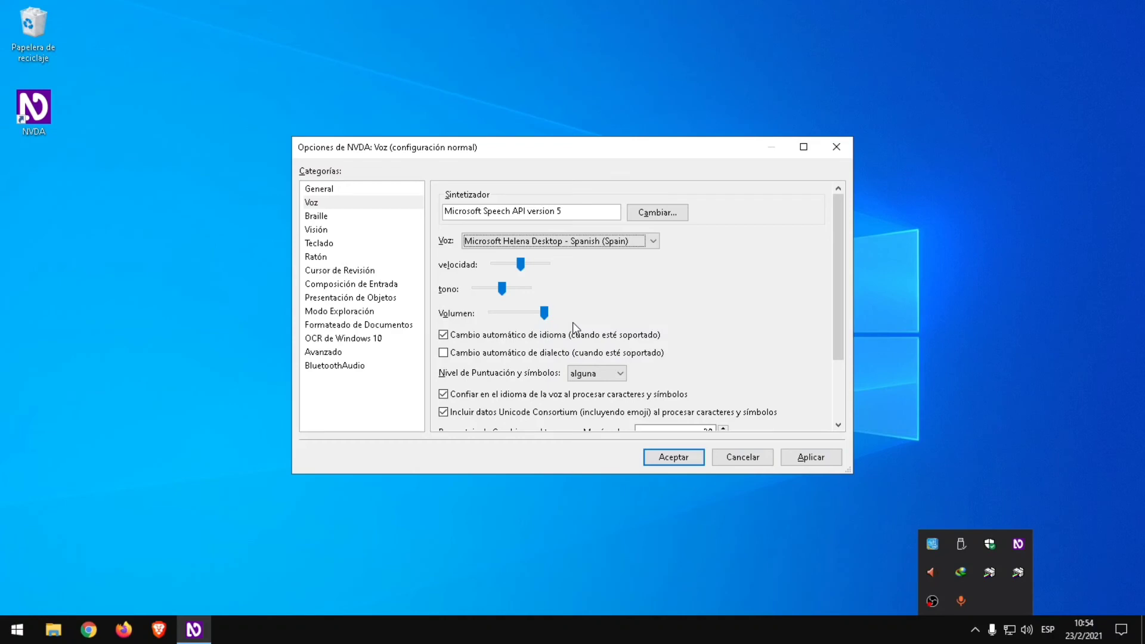
{"action": "key", "text": "Down"}
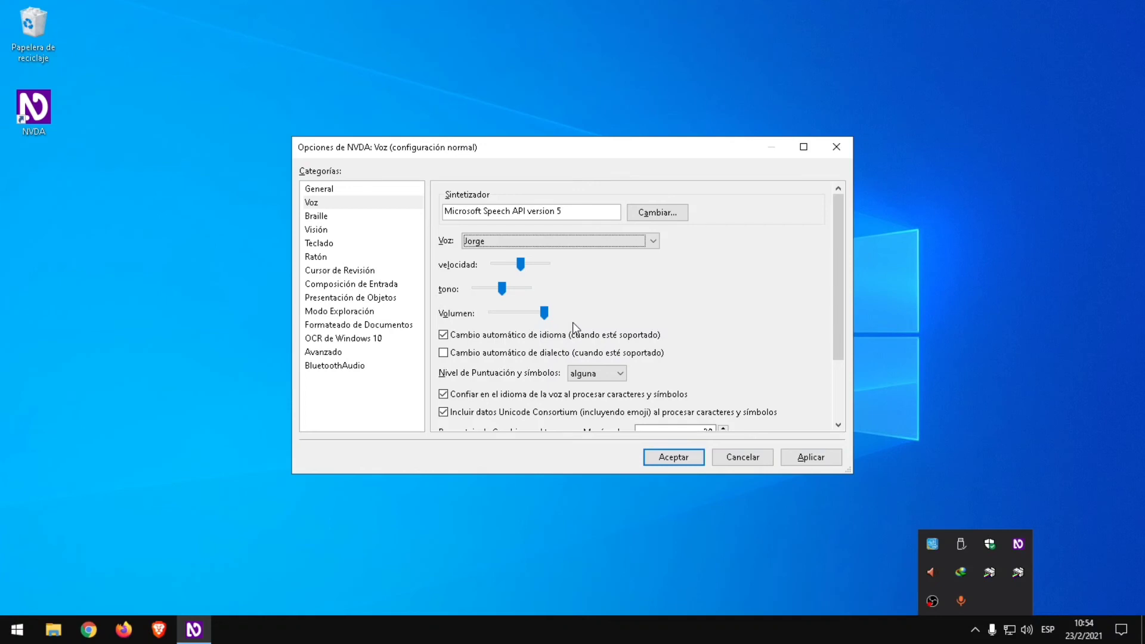
Raise the Jorge voice's speed (velocidad) to about 80 percent of the slider's range
{"action": "key", "text": "Tab"}
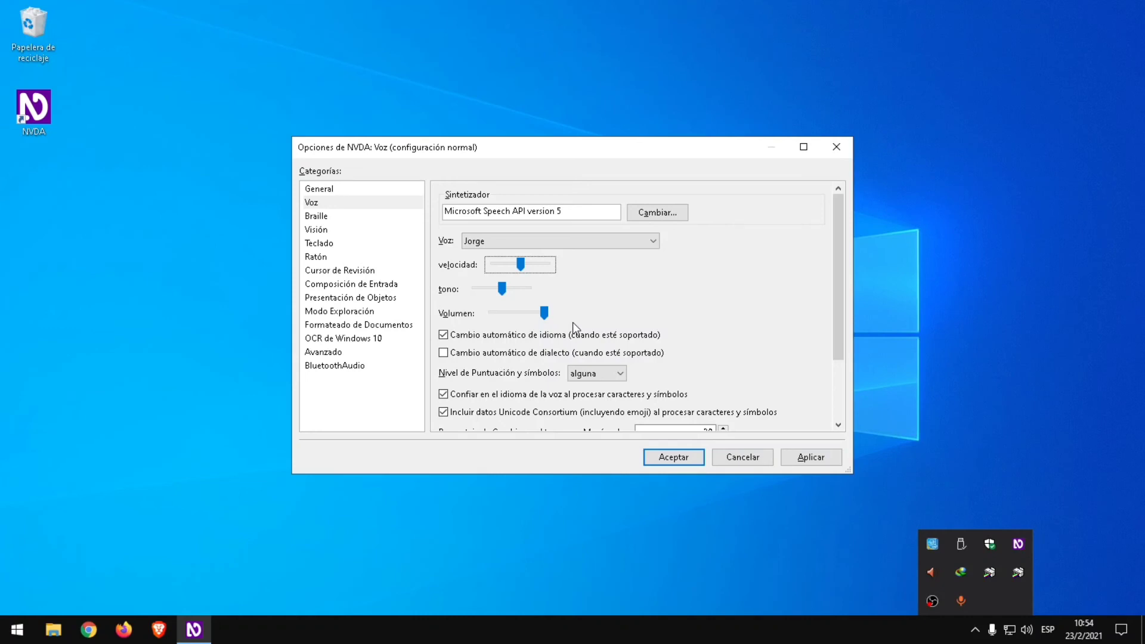
{"action": "key", "text": "Home"}
{"action": "key", "text": "End"}
{"action": "key", "text": "Page_Down"}
{"action": "key", "text": "Page_Down"}
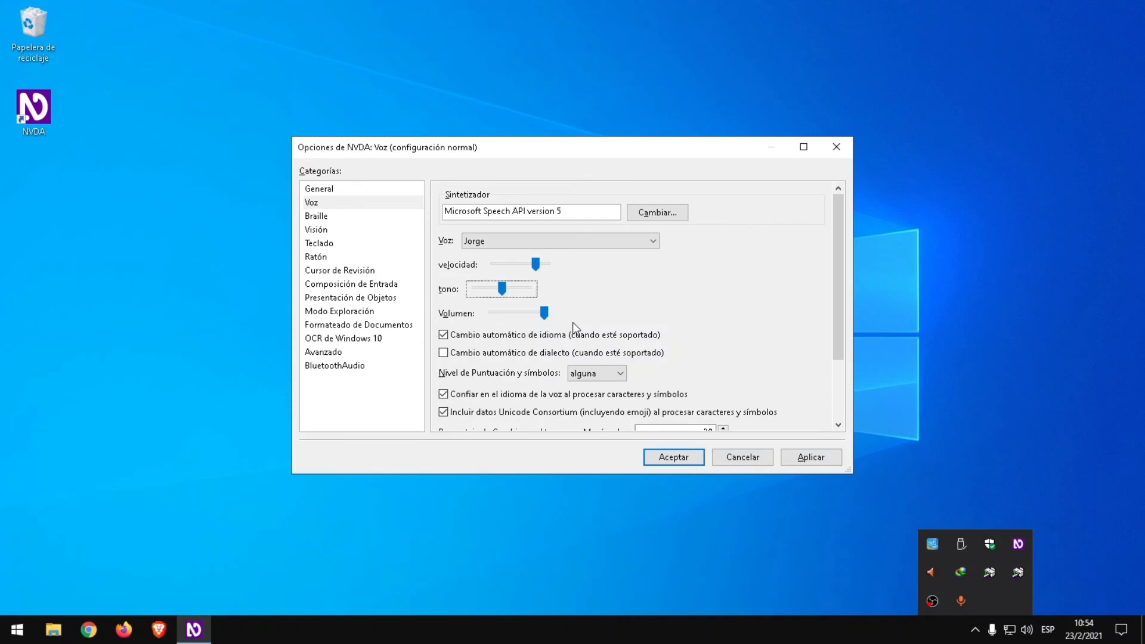
Set the pitch change percentage for capitals (Porcentaje de Cambio en el tono para Mayúsculas) to 0
{"action": "key", "text": "Tab"}
{"action": "key", "text": "Tab"}
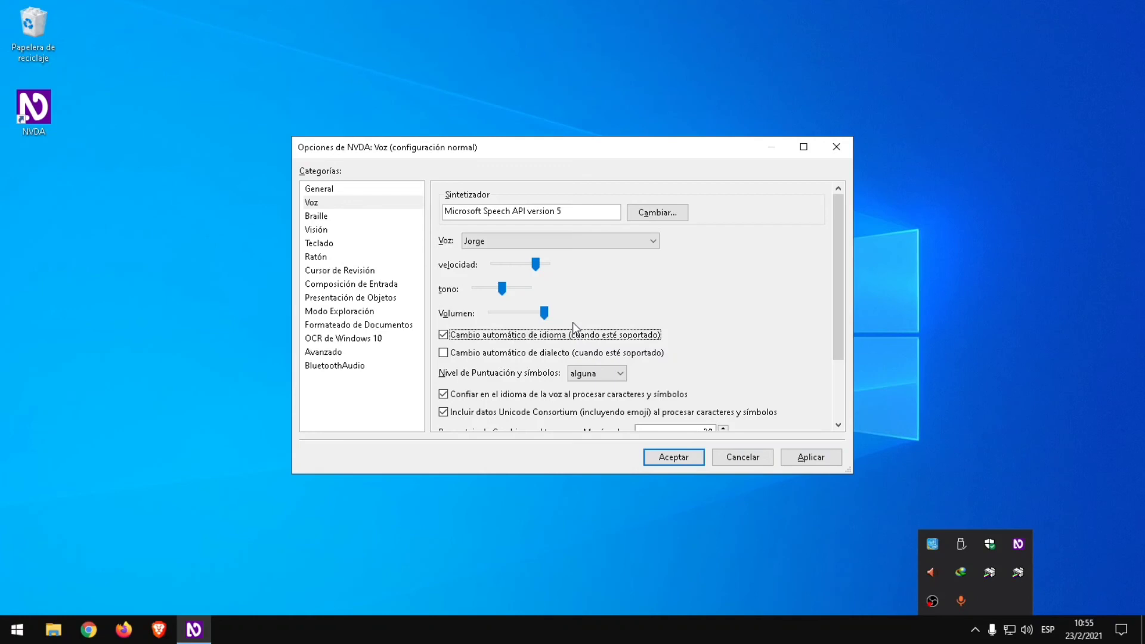
{"action": "key", "text": "Tab"}
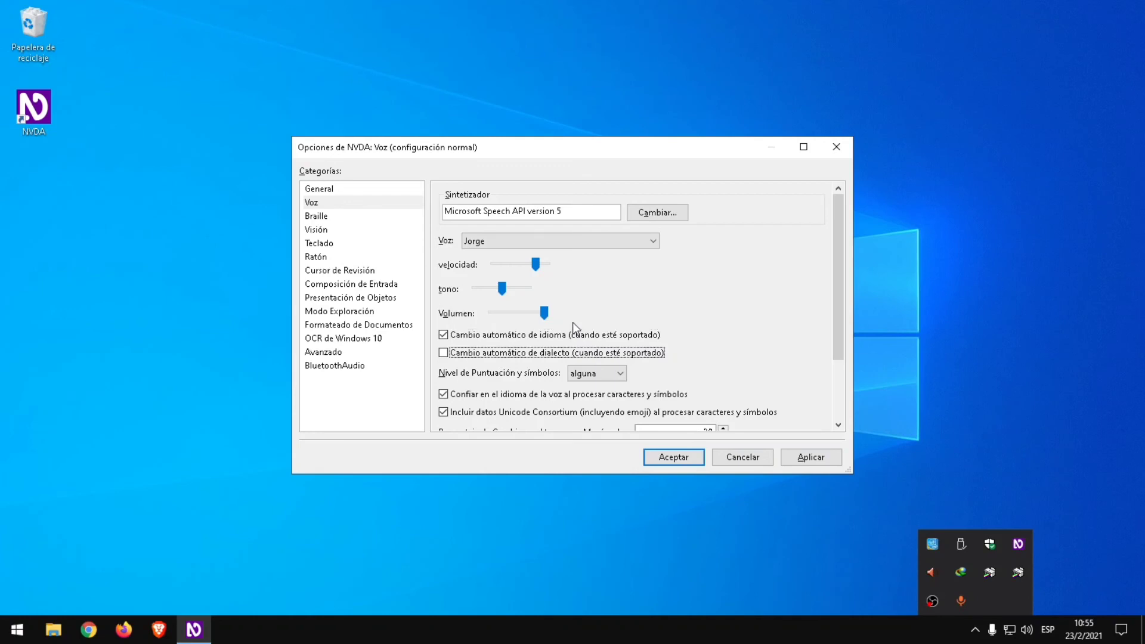
{"action": "key", "text": "Tab"}
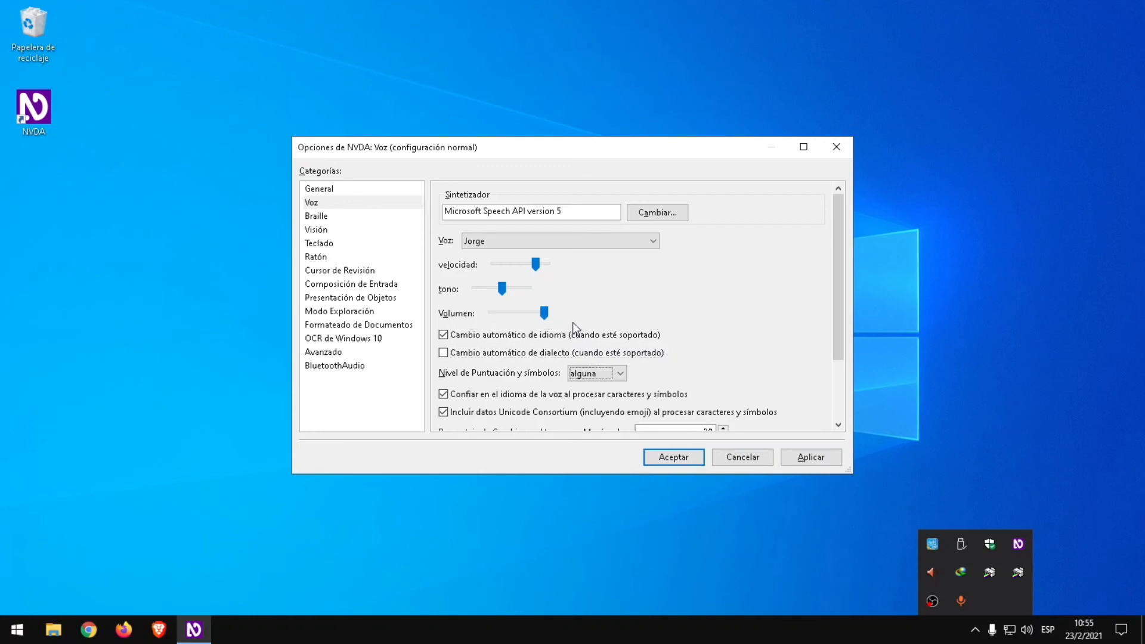
{"action": "key", "text": "Tab"}
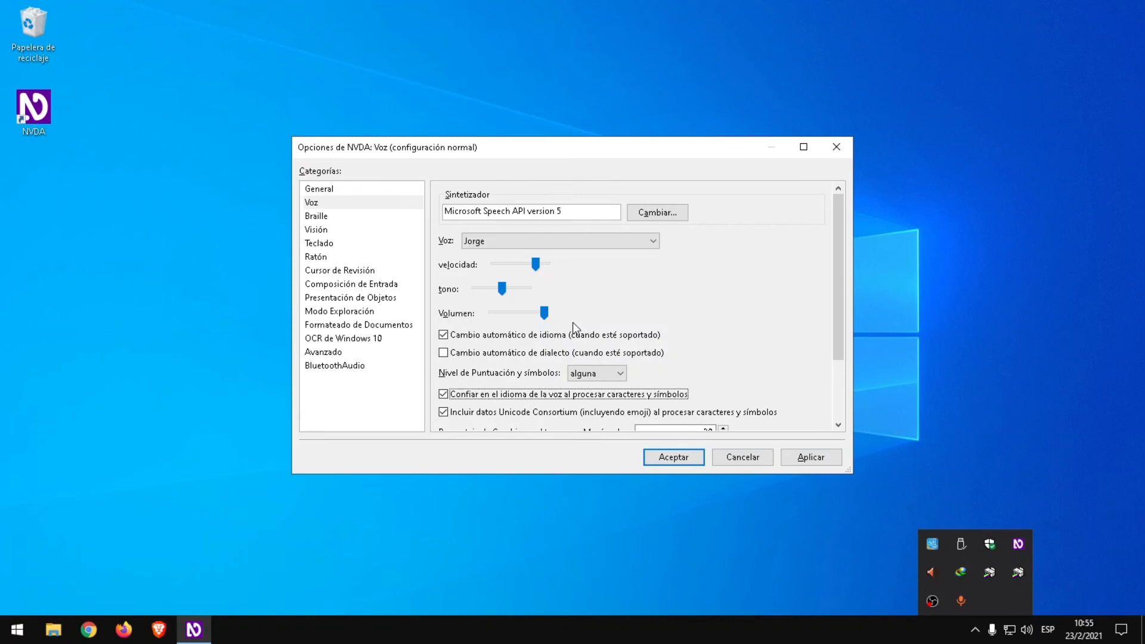
{"action": "key", "text": "Tab"}
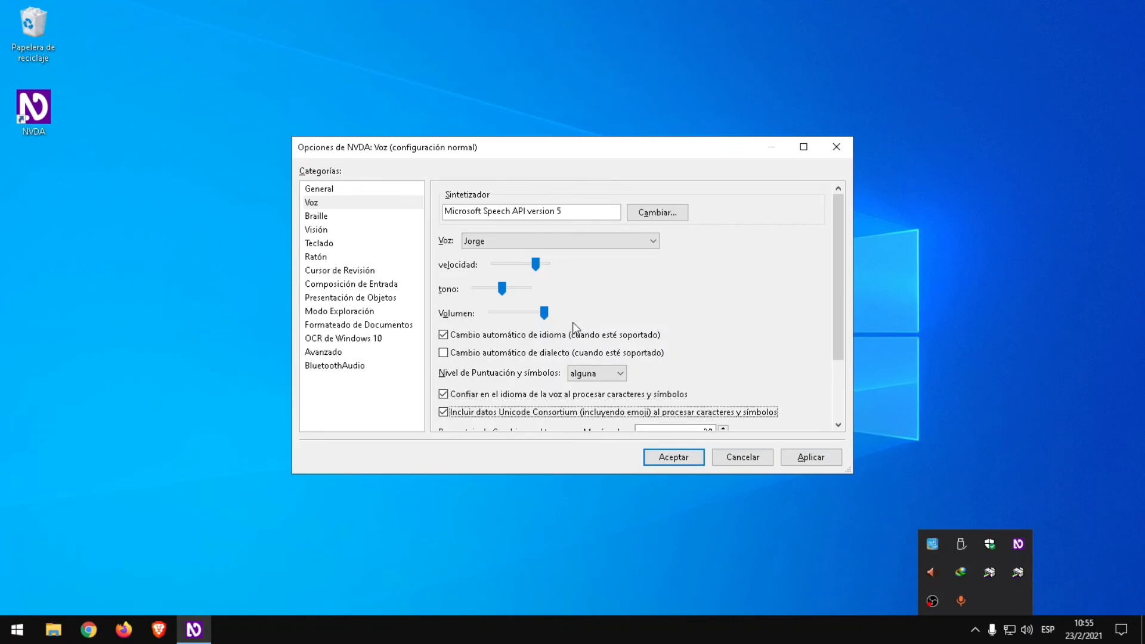
{"action": "key", "text": "Tab"}
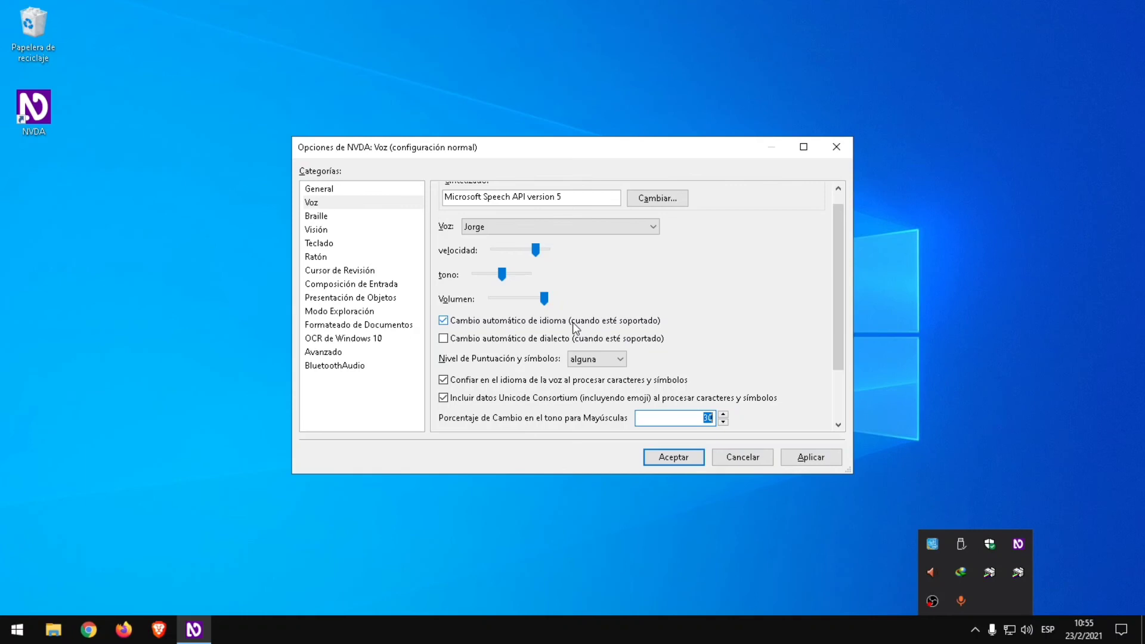
{"action": "key", "text": "Down"}
{"action": "key", "text": "Down"}
{"action": "key", "text": "Down"}
{"action": "key", "text": "Down"}
{"action": "key", "text": "Down"}
{"action": "key", "text": "Down"}
{"action": "key", "text": "Down"}
{"action": "key", "text": "Down"}
{"action": "key", "text": "Down"}
{"action": "key", "text": "Down"}
{"action": "key", "text": "Down"}
{"action": "key", "text": "Down"}
{"action": "key", "text": "Down"}
{"action": "key", "text": "Down"}
{"action": "key", "text": "Down"}
{"action": "key", "text": "Down"}
{"action": "key", "text": "Down"}
{"action": "key", "text": "Down"}
{"action": "key", "text": "Down"}
{"action": "key", "text": "Down"}
{"action": "key", "text": "Down"}
{"action": "key", "text": "Up"}
{"action": "key", "text": "Tab"}
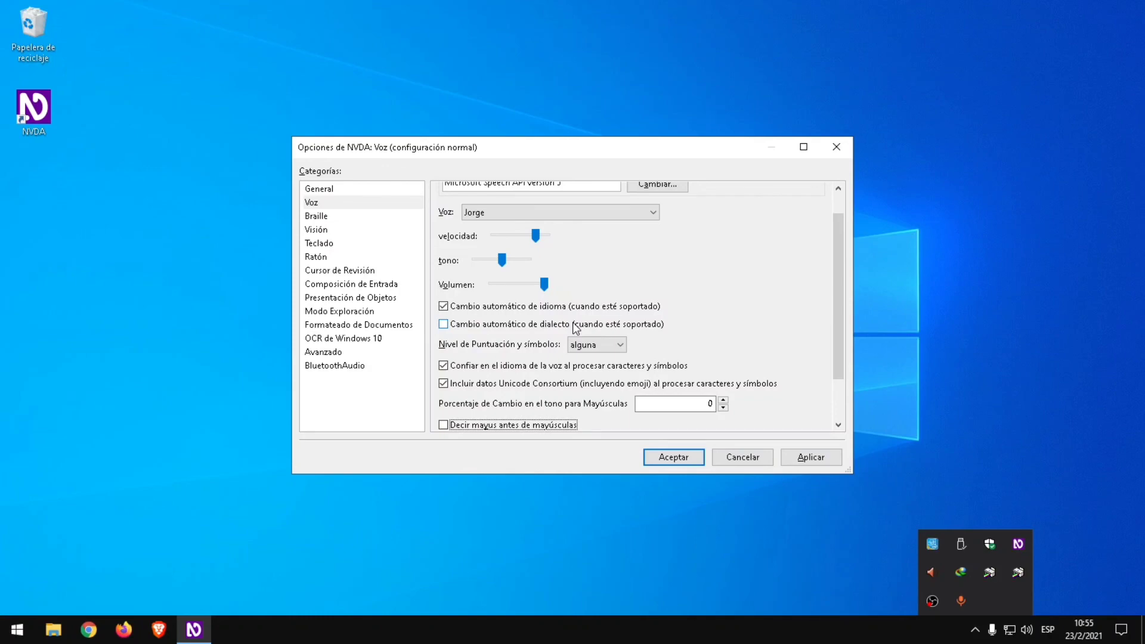
Go through the remaining voice options and accept the voice settings, closing the NVDA options dialog
{"action": "key", "text": "Tab"}
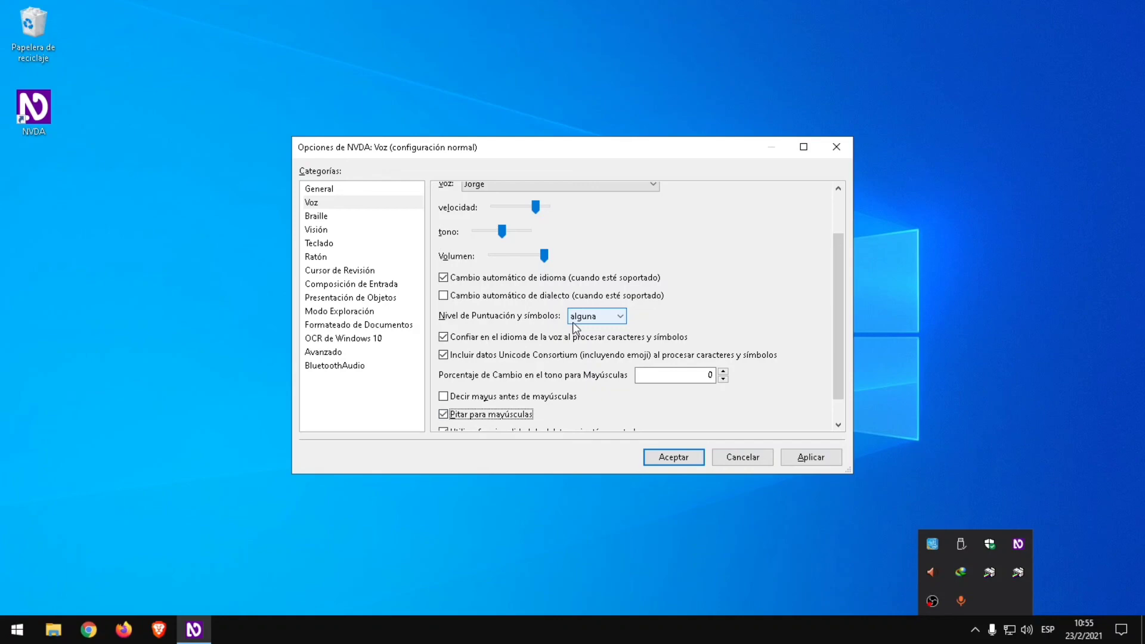
{"action": "key", "text": "Tab"}
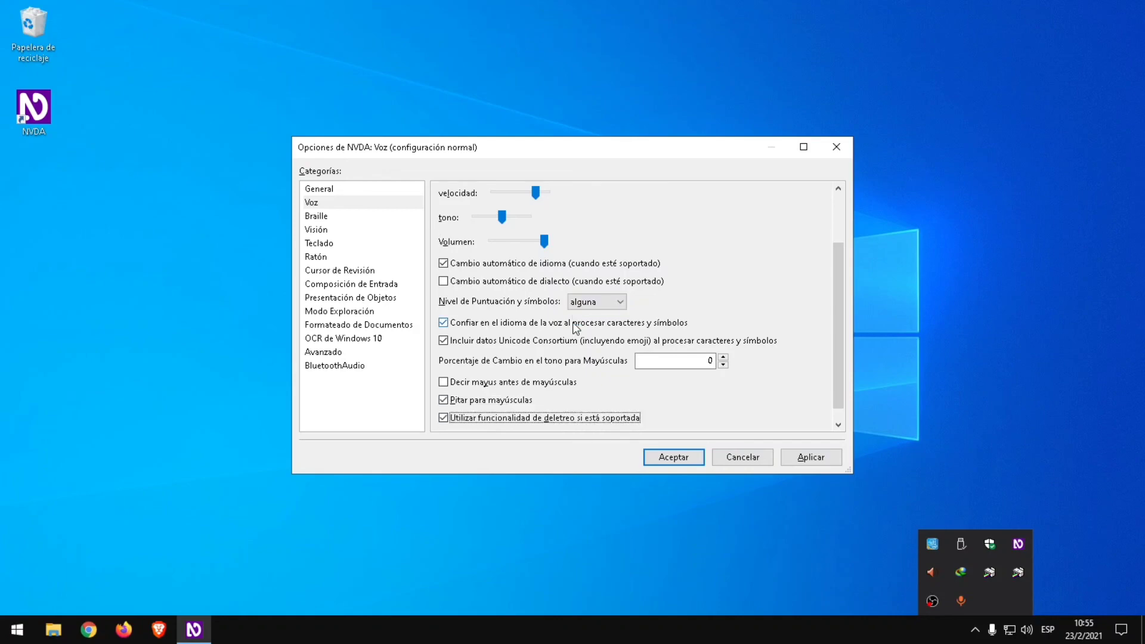
{"action": "key", "text": "Tab"}
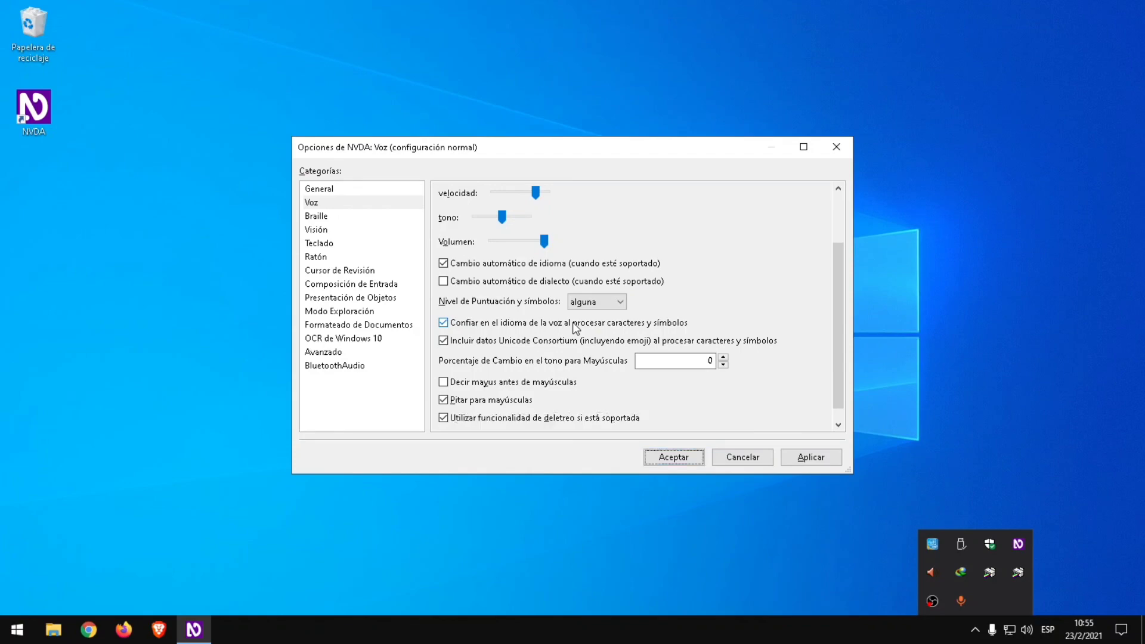
{"action": "key", "text": "Tab"}
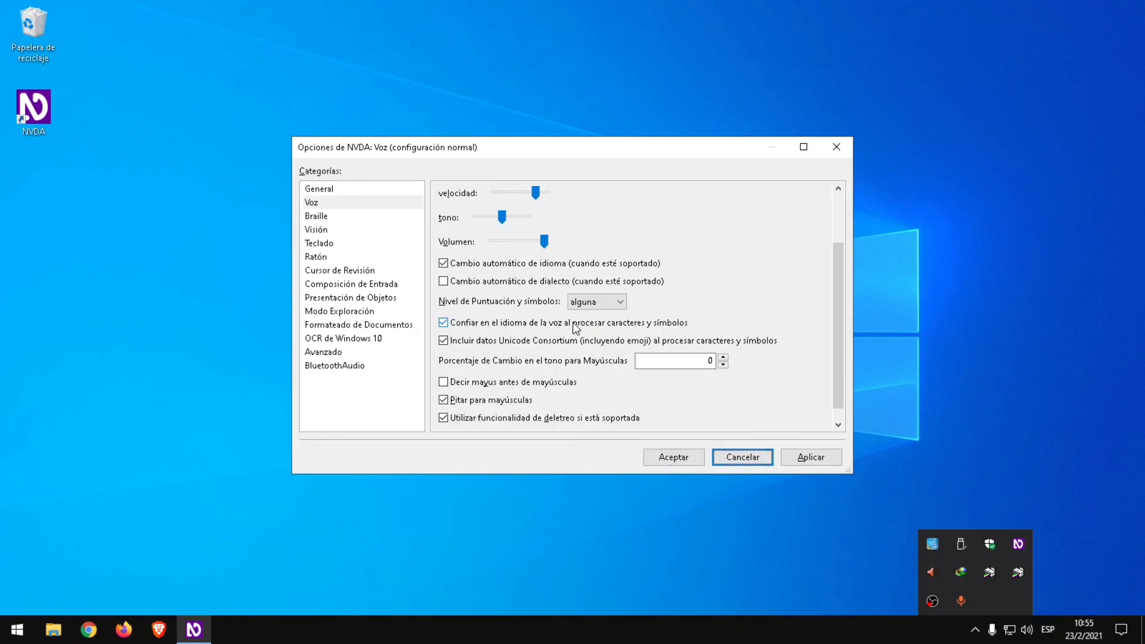
{"action": "key", "text": "Tab"}
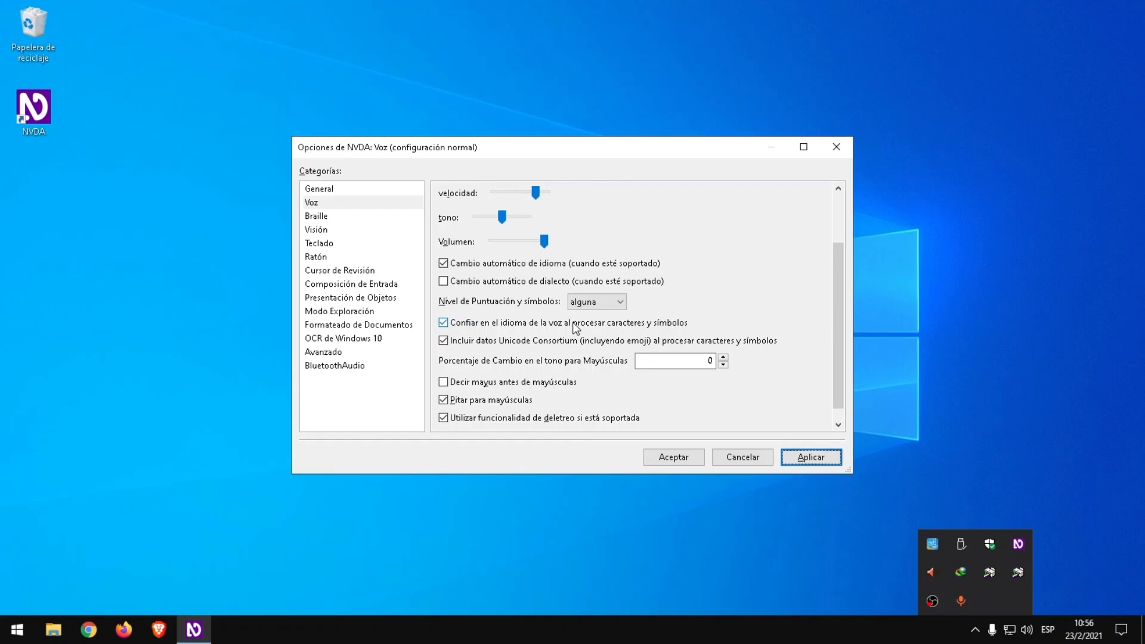
{"action": "key", "text": "Tab"}
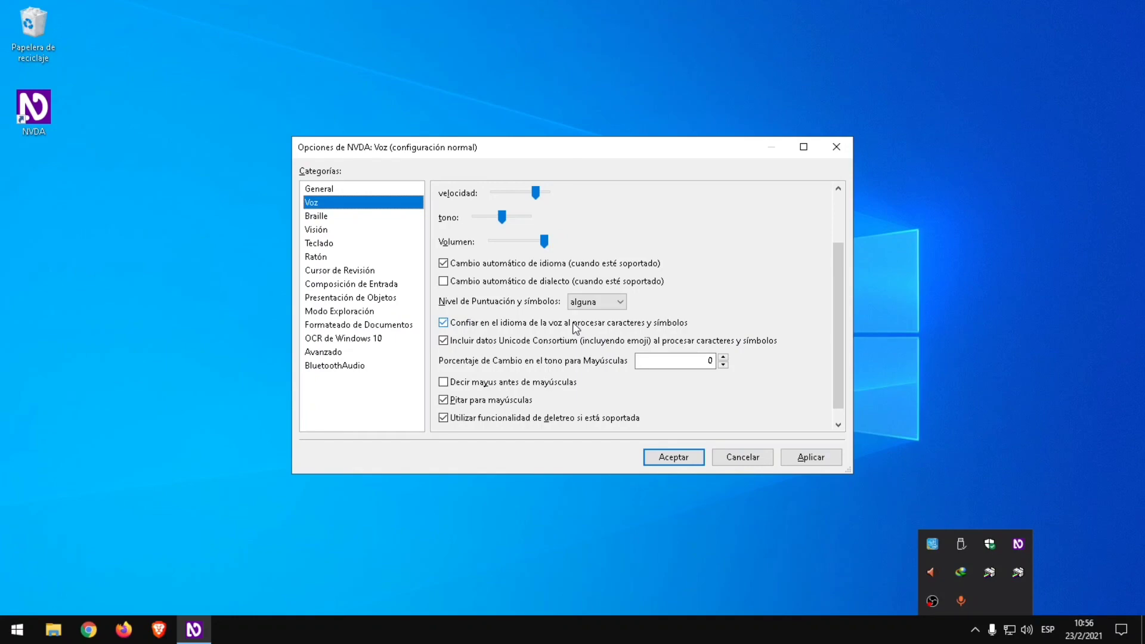
{"action": "key", "text": "shift+Tab"}
{"action": "key", "text": "shift+Tab"}
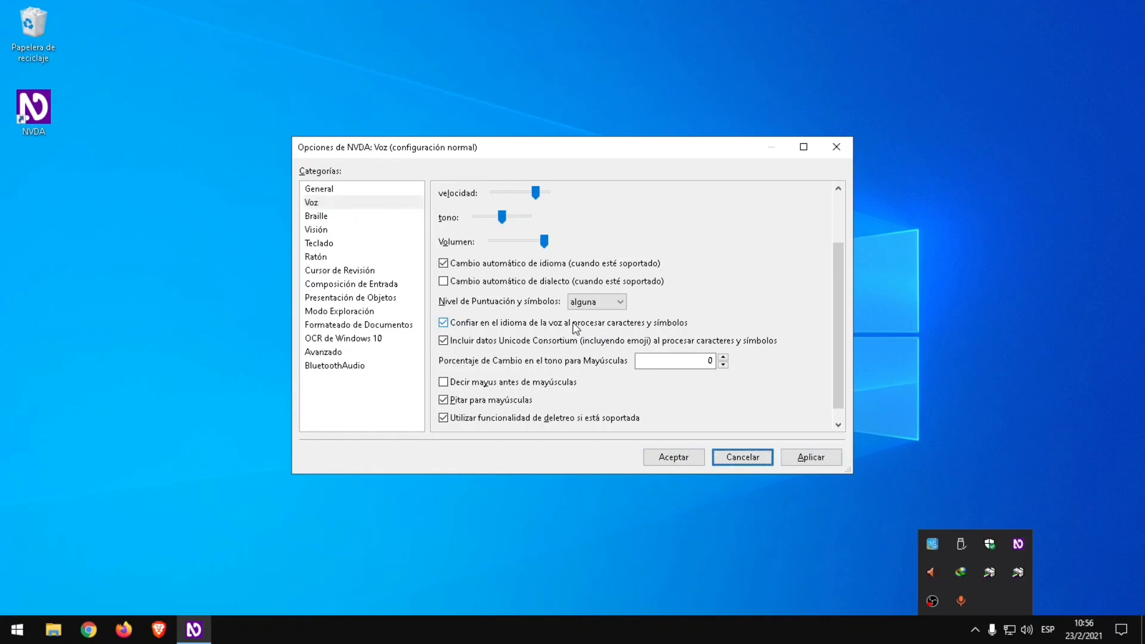
{"action": "key", "text": "shift+Tab"}
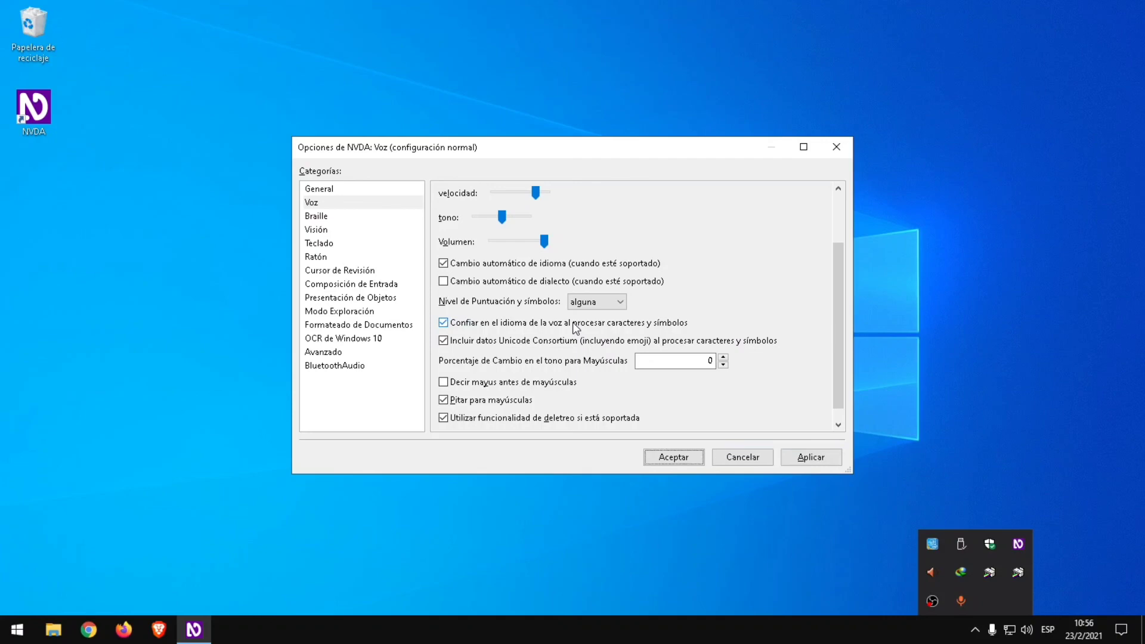
{"action": "key", "text": "Return"}
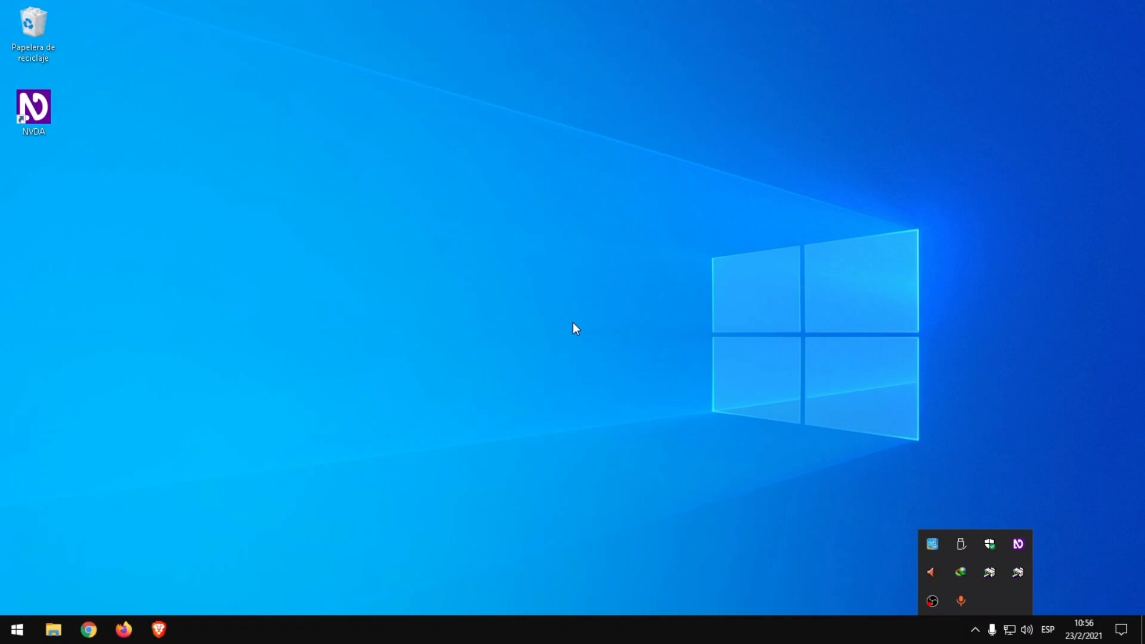
Save the NVDA configuration (Guardar Configuración) with the new voice settings
{"action": "key", "text": "Insert+n"}
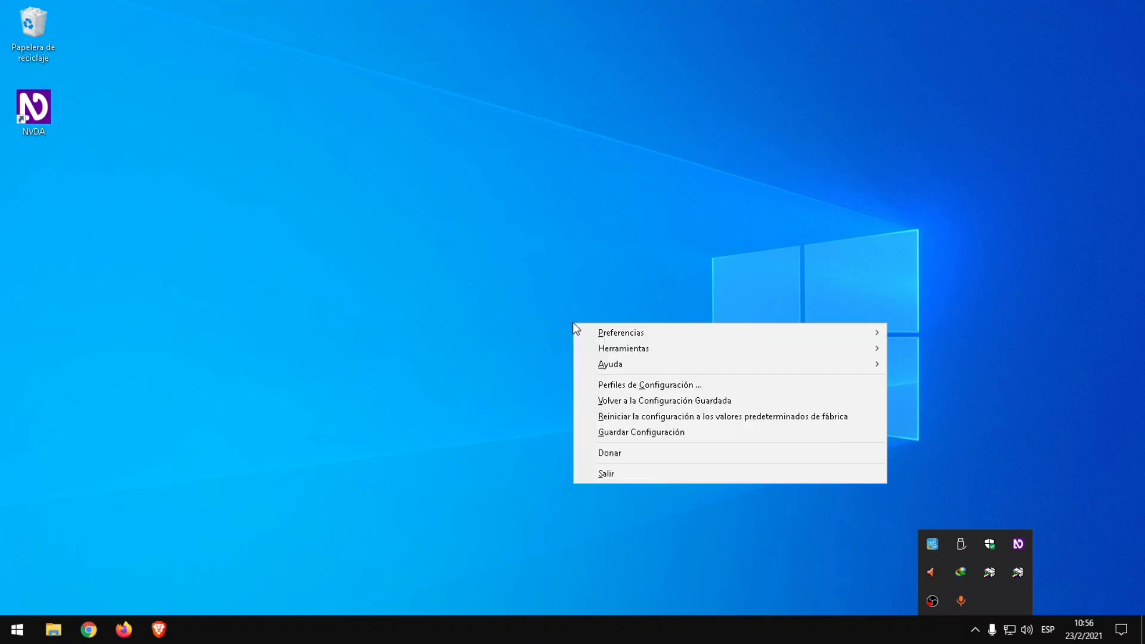
{"action": "key", "text": "Up"}
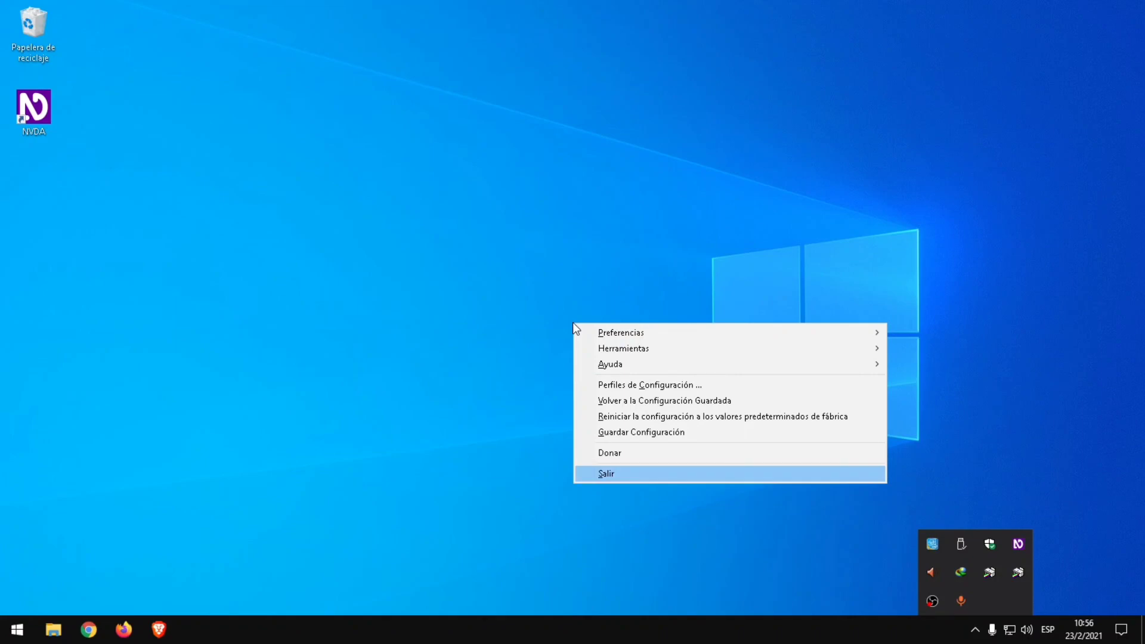
{"action": "key", "text": "Up"}
{"action": "key", "text": "Up"}
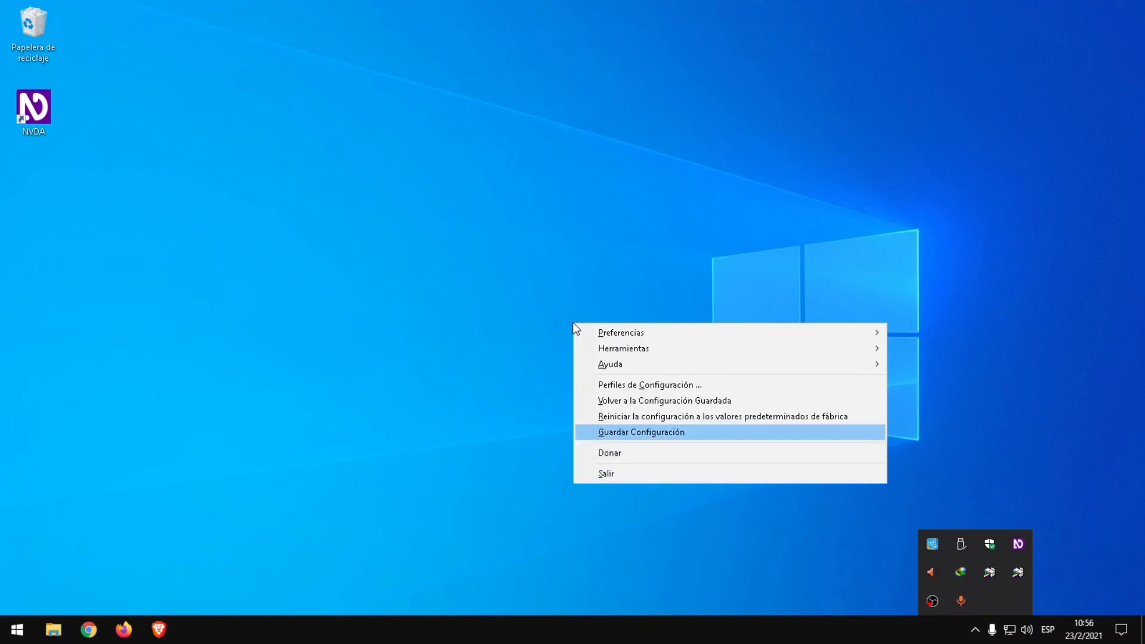
{"action": "key", "text": "Return"}
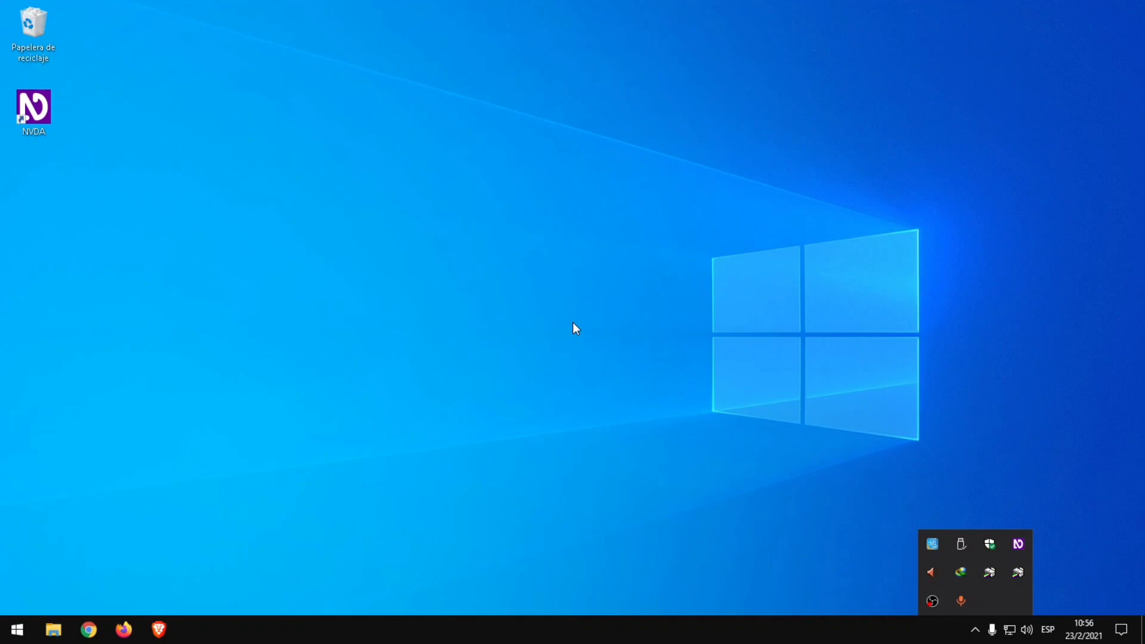
Open the NVDA options (Opciones) at the General category
{"action": "key", "text": "Insert+n"}
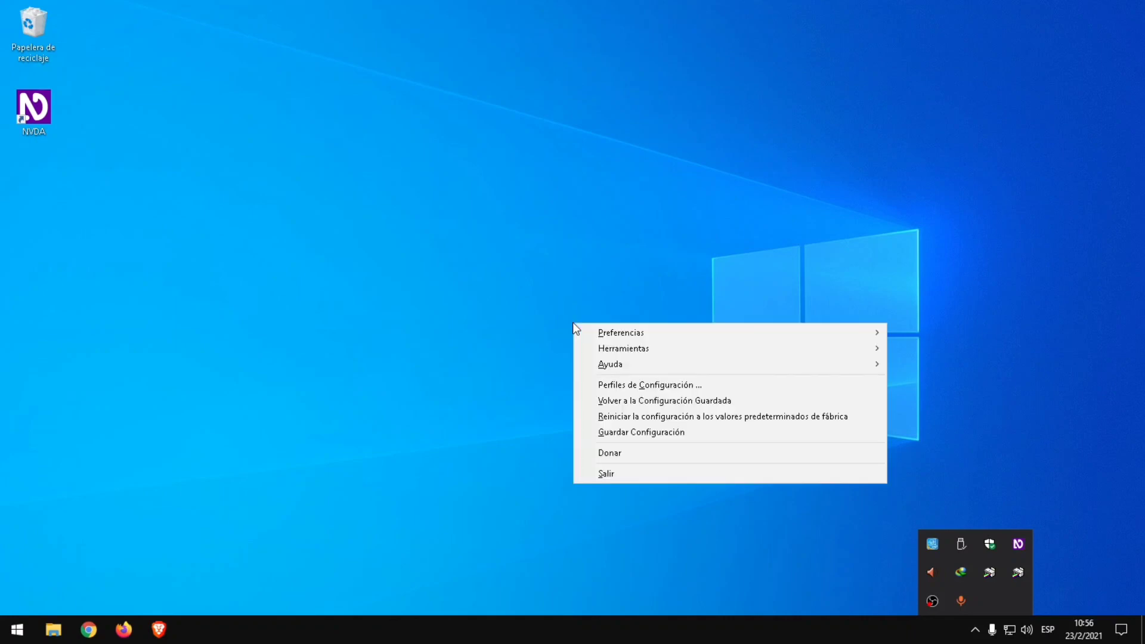
{"action": "key", "text": "Down"}
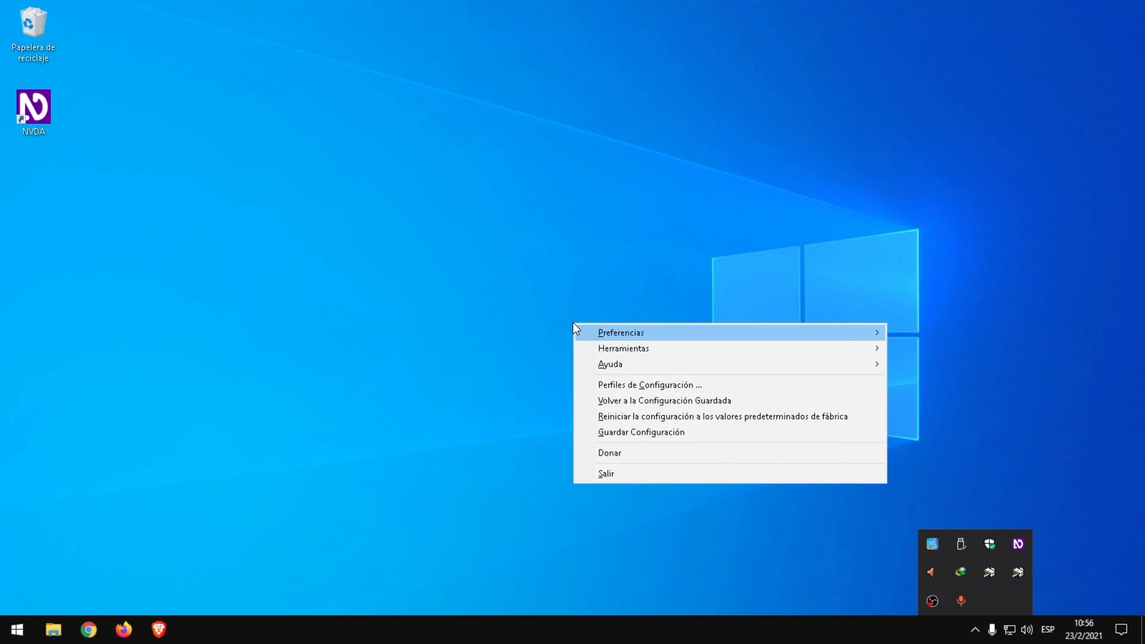
{"action": "key", "text": "Right"}
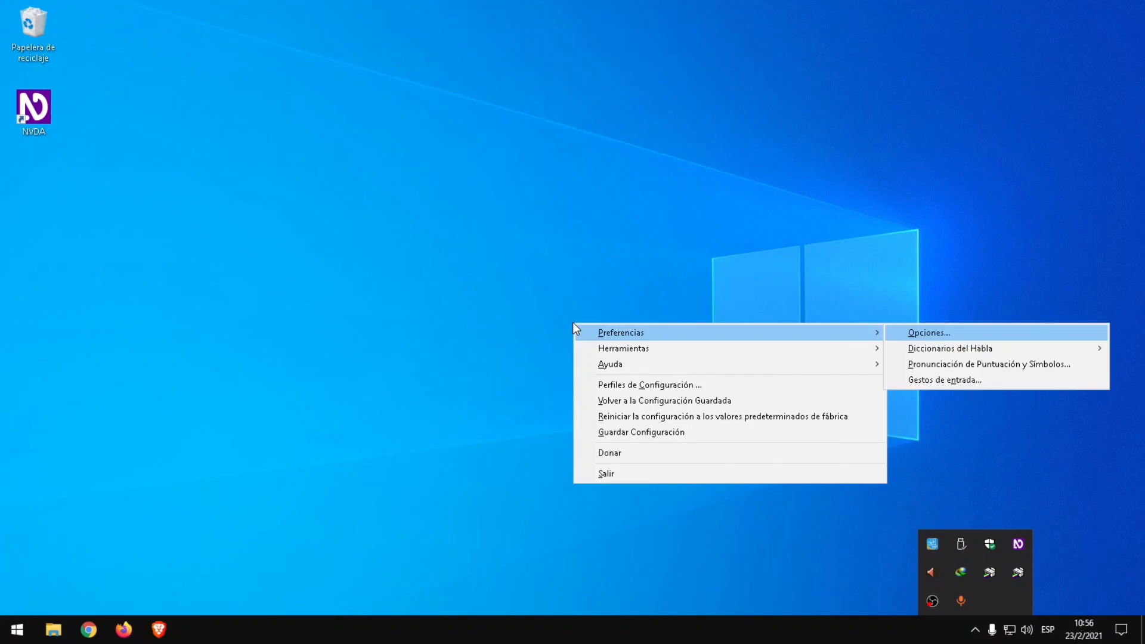
{"action": "key", "text": "Return"}
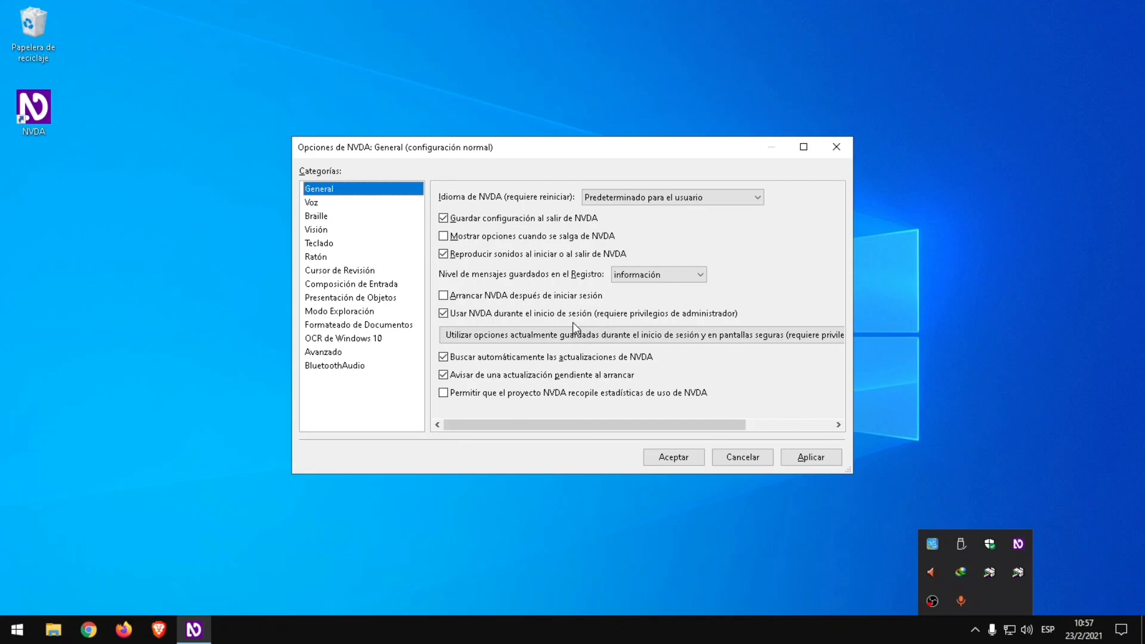
Apply the currently saved NVDA options to the logon and secure screens, agreeing to copy the add-ons and closing the confirmation
{"action": "key", "text": "Tab"}
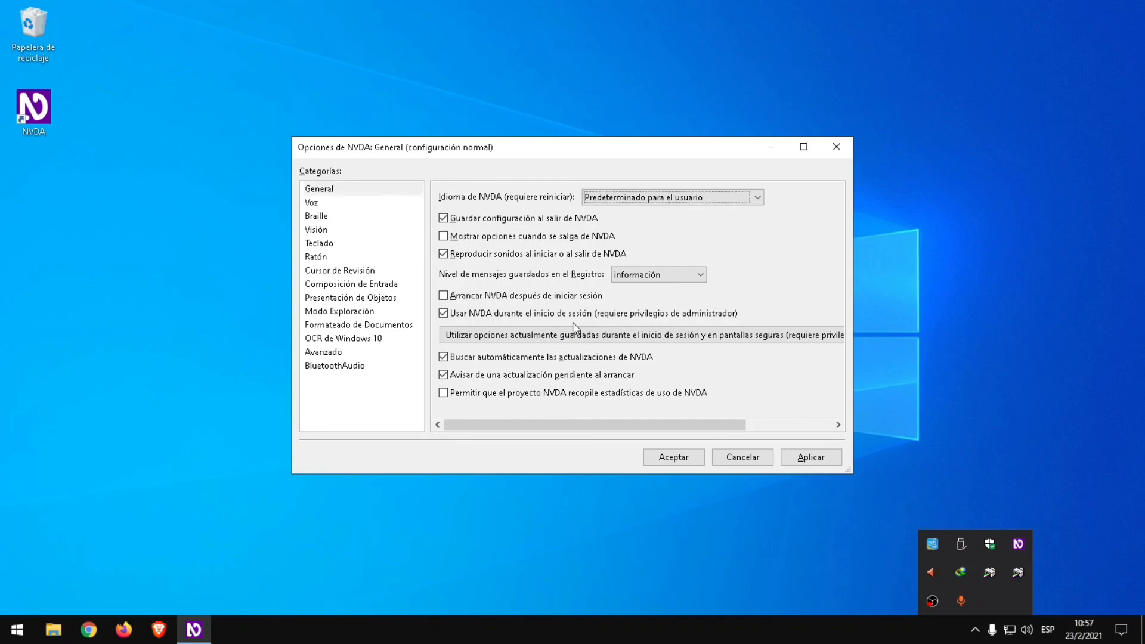
{"action": "key", "text": "Tab"}
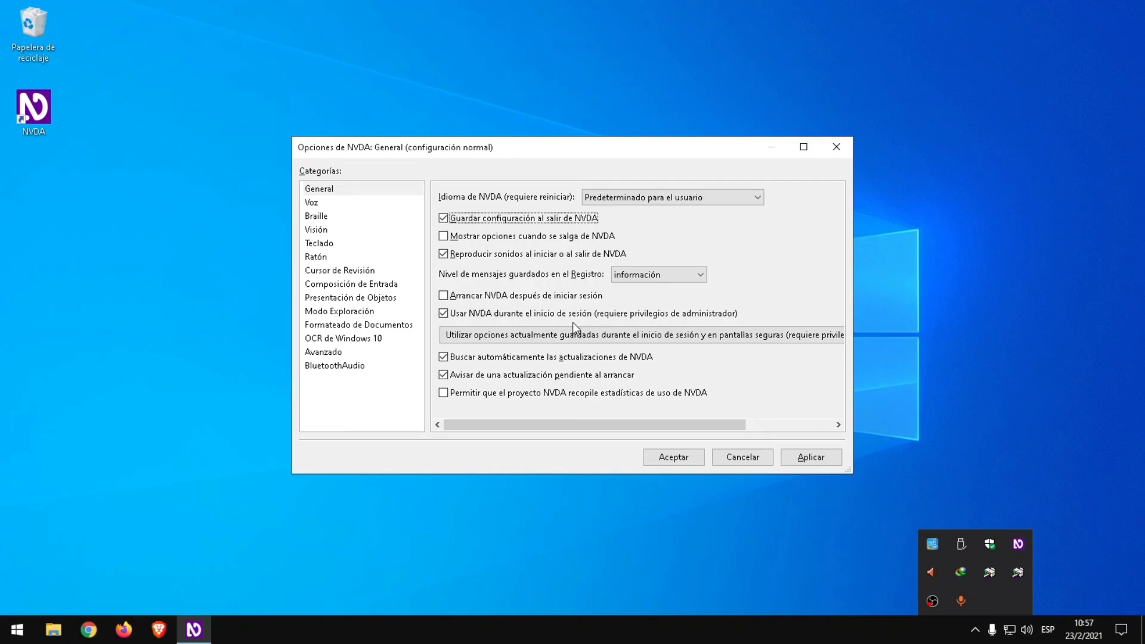
{"action": "key", "text": "Tab"}
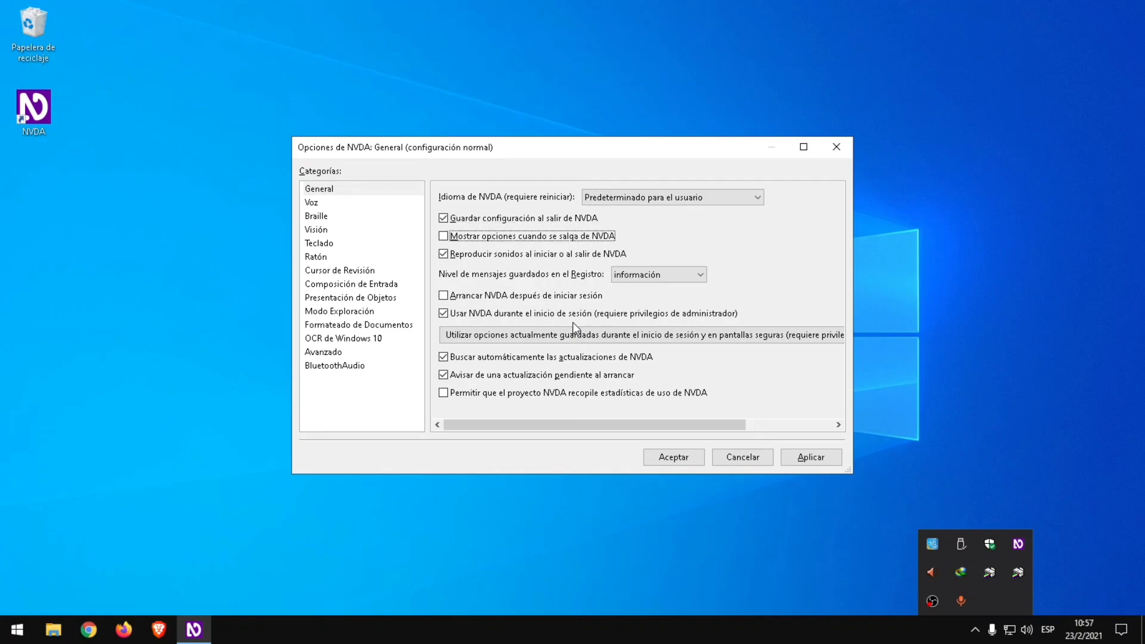
{"action": "key", "text": "Tab"}
{"action": "key", "text": "Tab"}
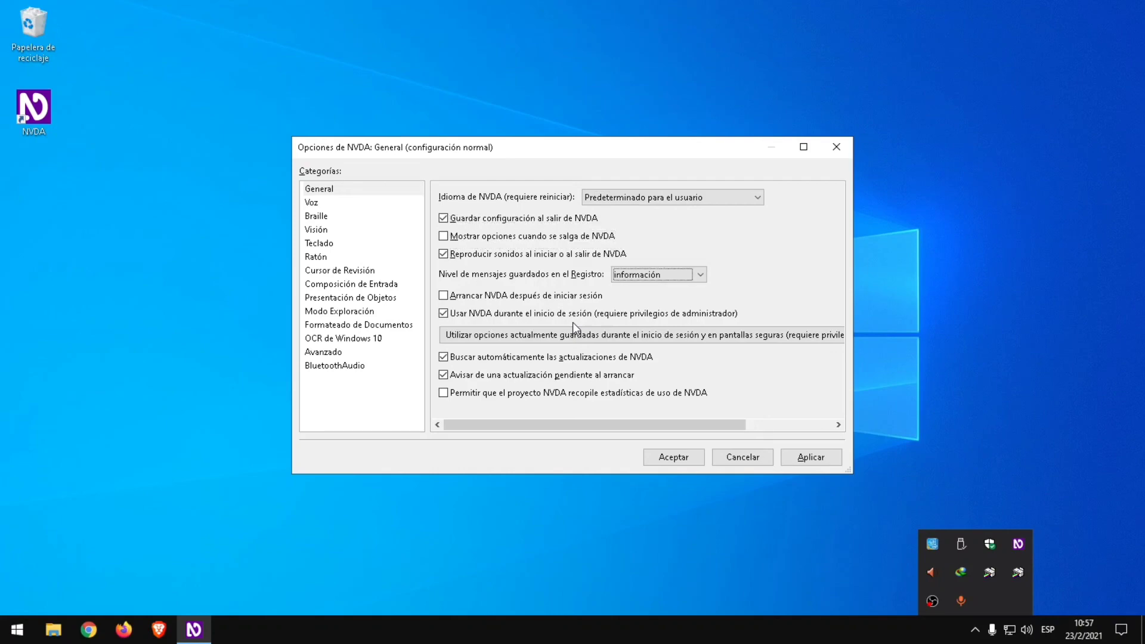
{"action": "key", "text": "Tab"}
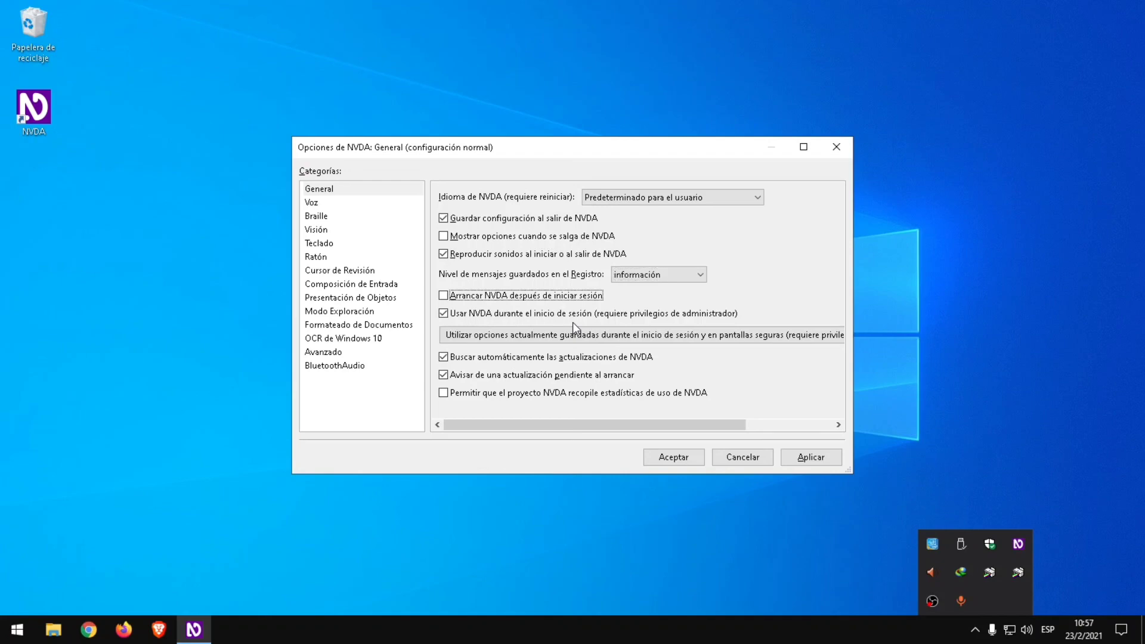
{"action": "key", "text": "Tab"}
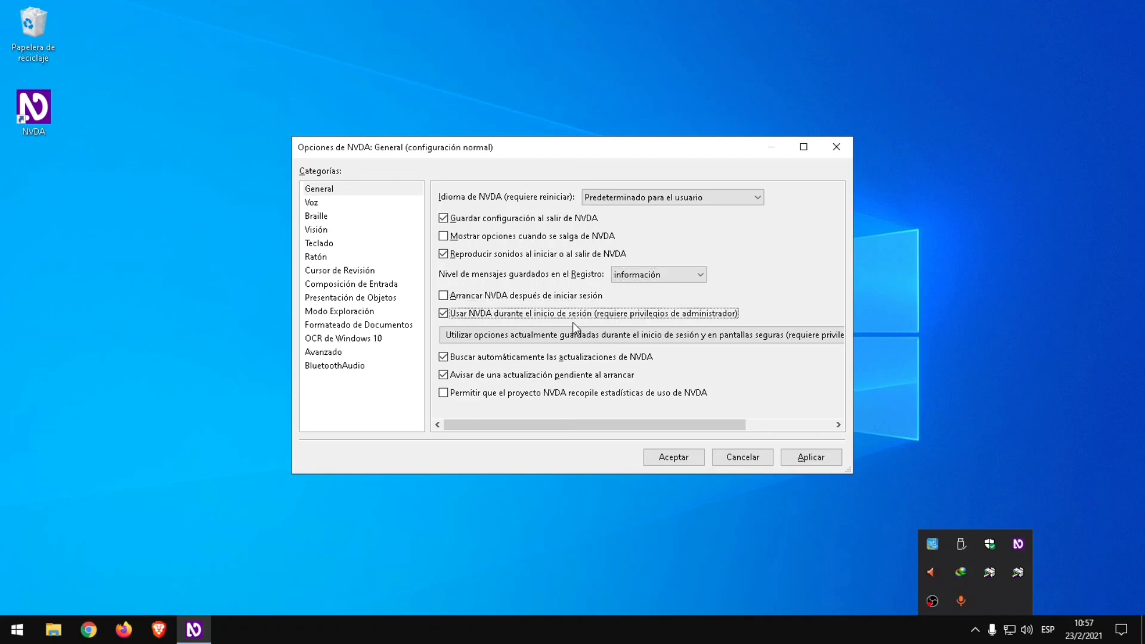
{"action": "key", "text": "Tab"}
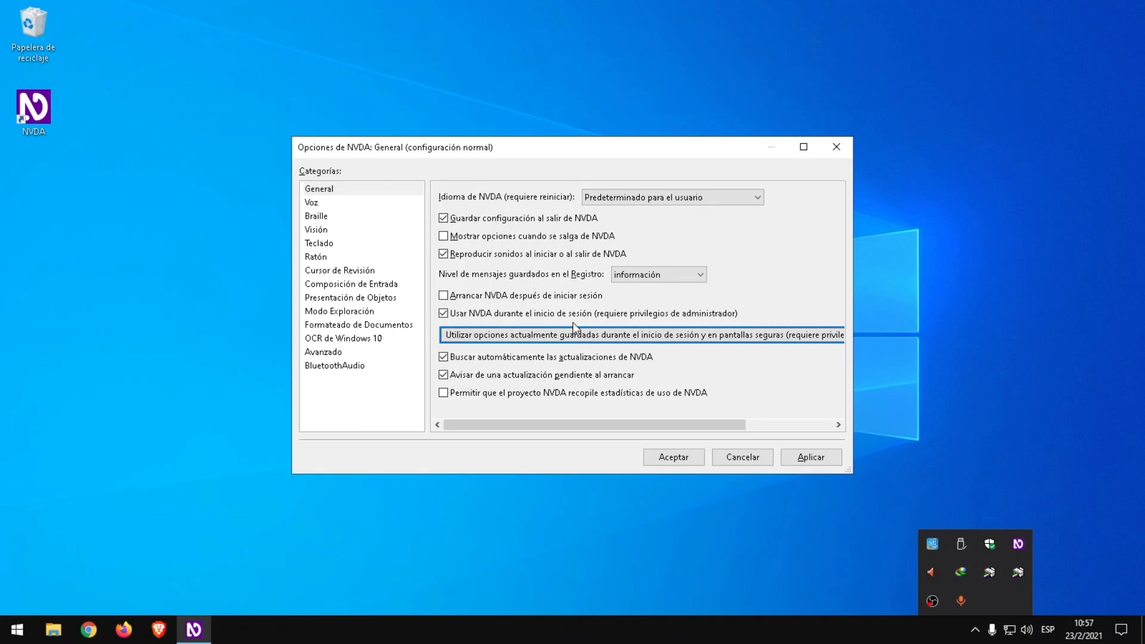
{"action": "left_click", "coordinate": [576, 332]}
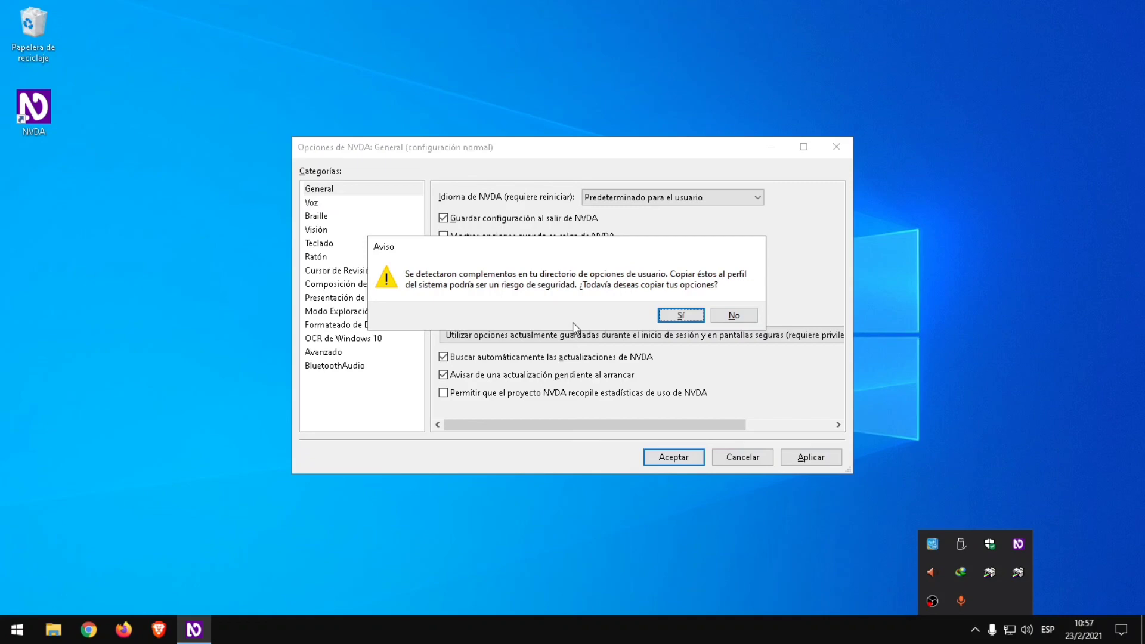
{"action": "key", "text": "Return"}
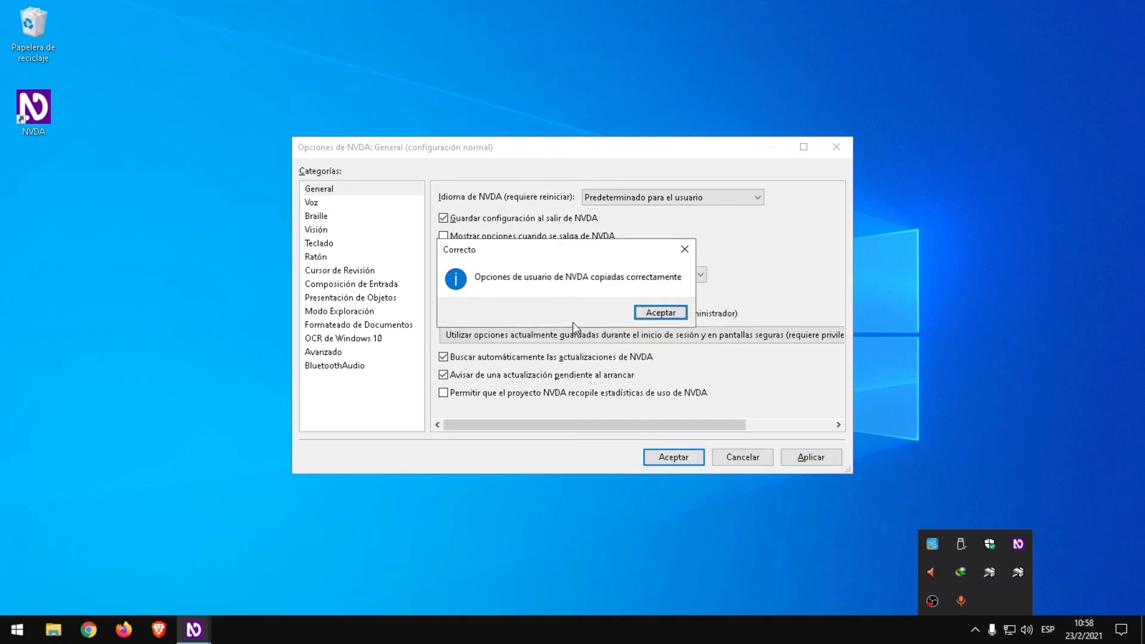
{"action": "key", "text": "Return"}
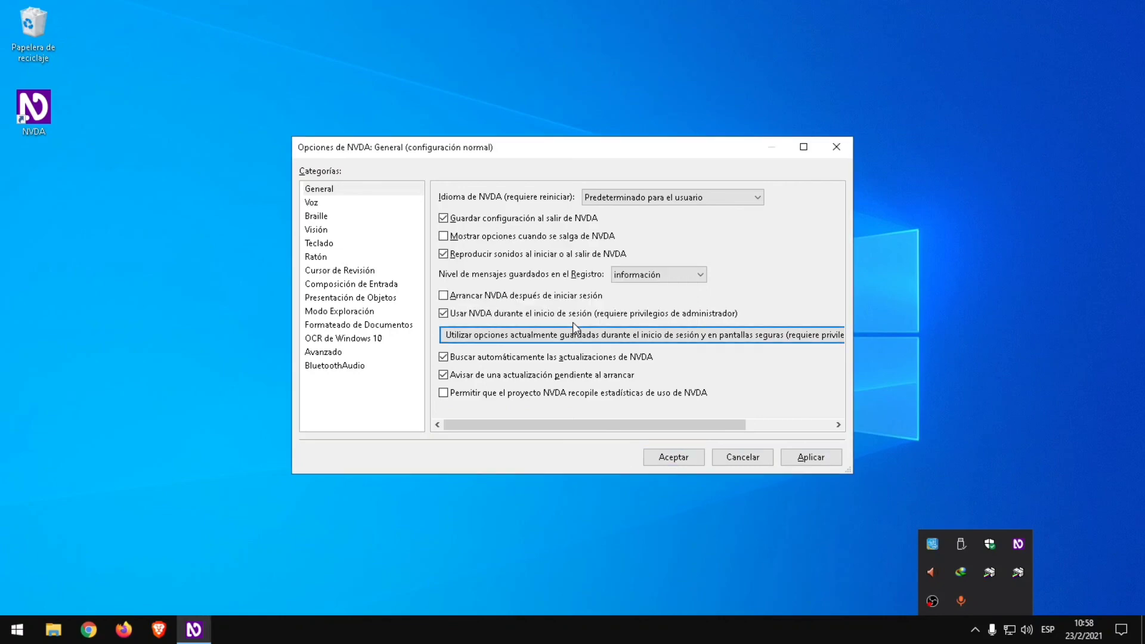
Accept the General options and close the NVDA options dialog
{"action": "key", "text": "alt+c"}
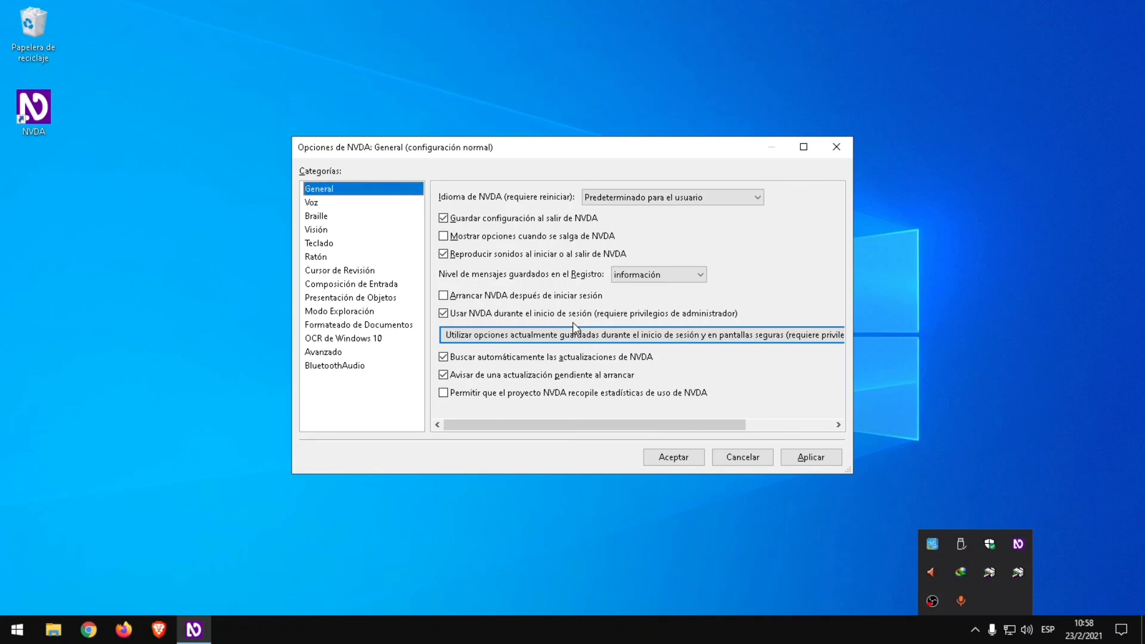
{"action": "key", "text": "shift+Tab"}
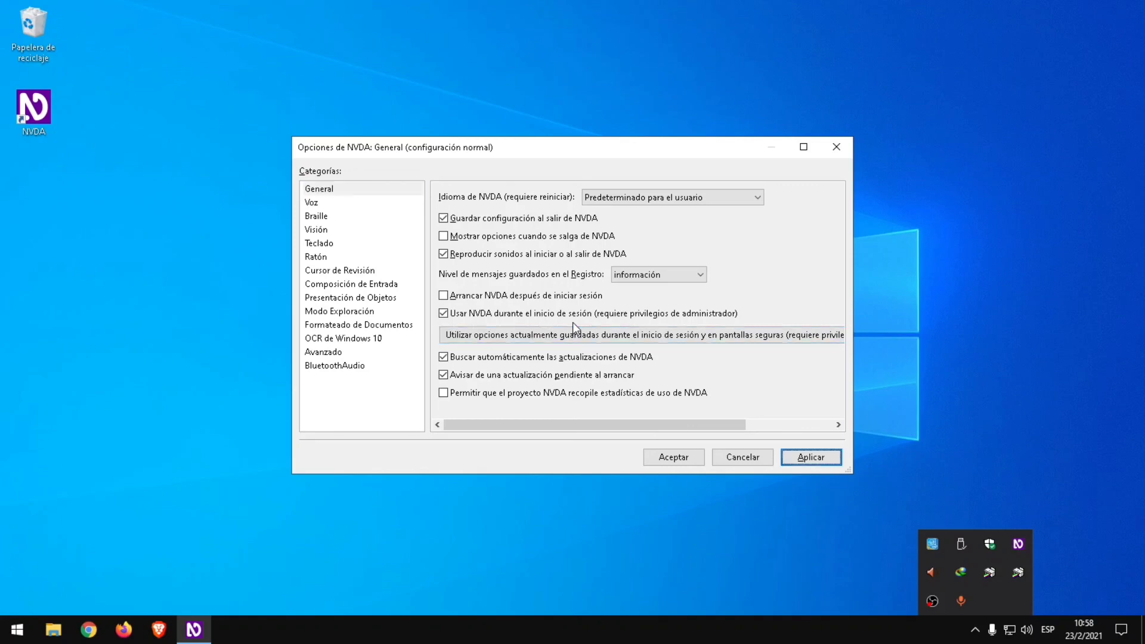
{"action": "key", "text": "Tab"}
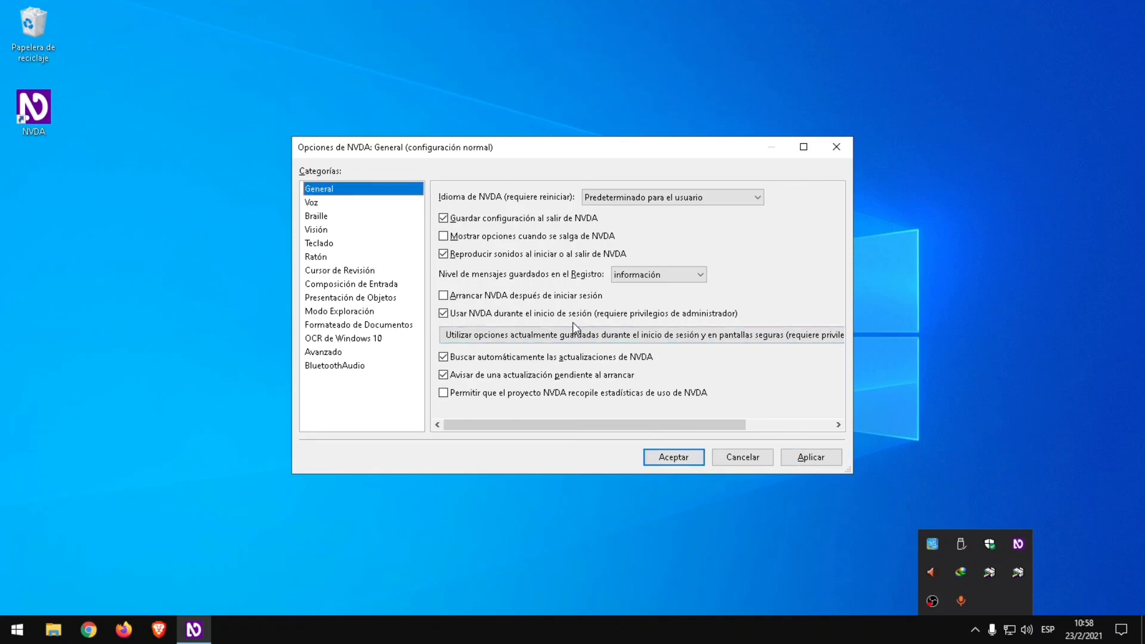
{"action": "key", "text": "shift+Tab"}
{"action": "key", "text": "shift+Tab"}
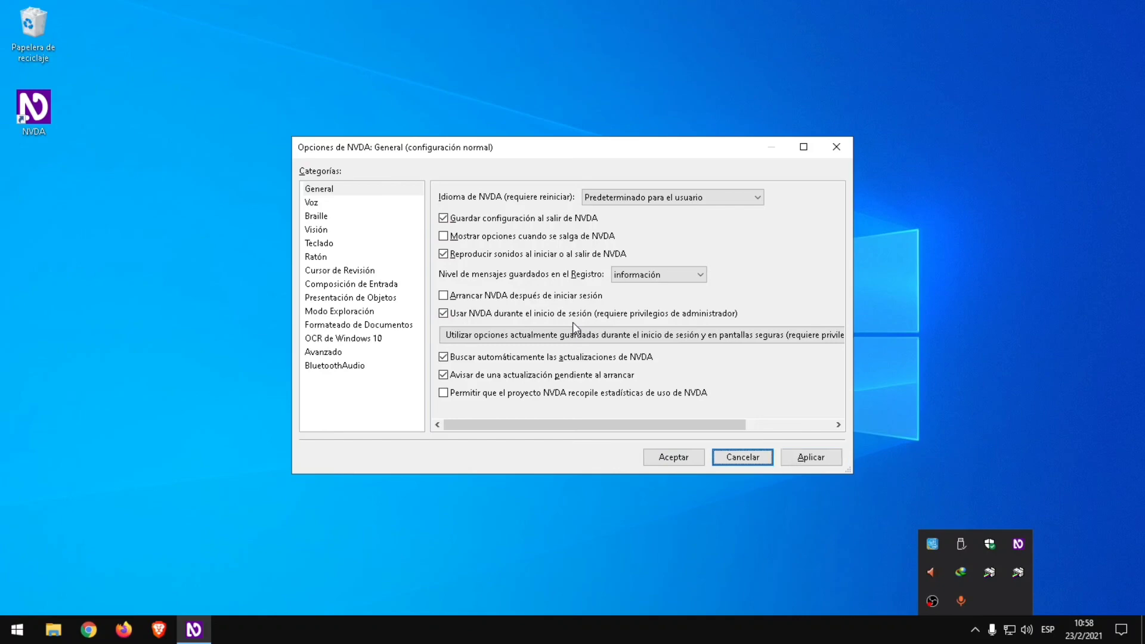
{"action": "key", "text": "shift+Tab"}
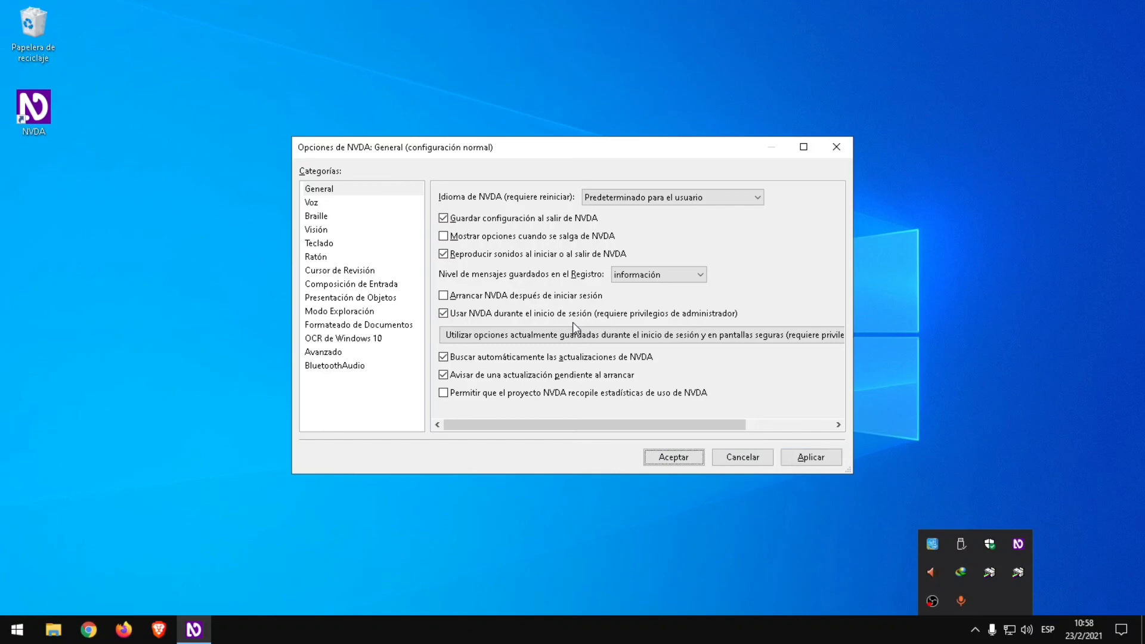
{"action": "key", "text": "Return"}
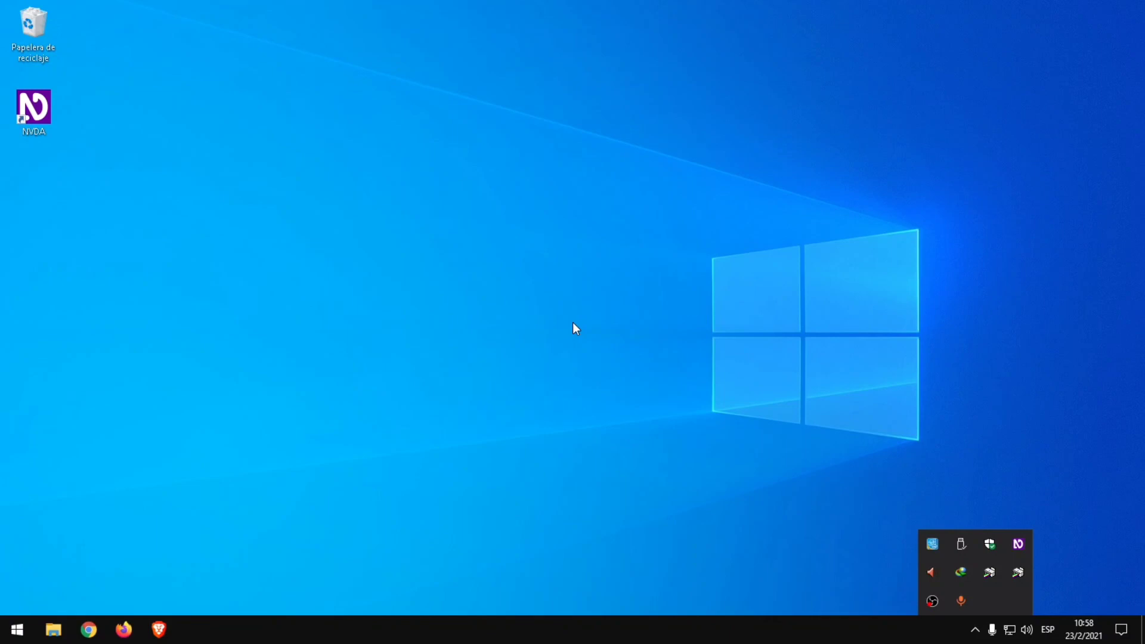
Save the NVDA configuration again after copying the options to the logon screen
{"action": "key", "text": "Insert+n"}
{"action": "key", "text": "Up"}
{"action": "key", "text": "Up"}
{"action": "key", "text": "Up"}
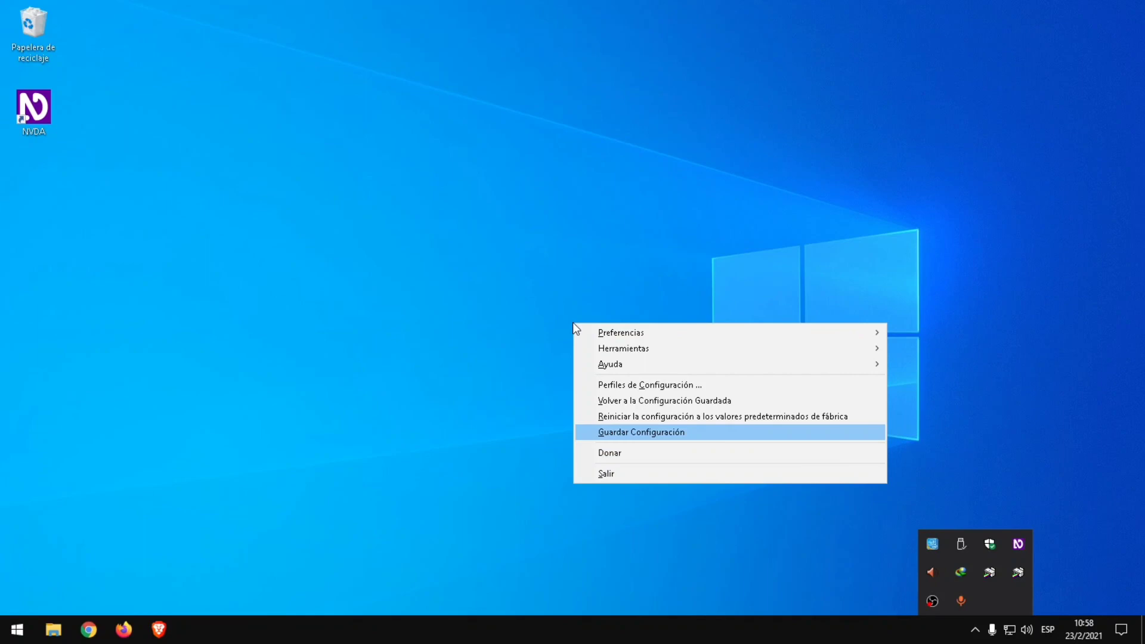
{"action": "key", "text": "Return"}
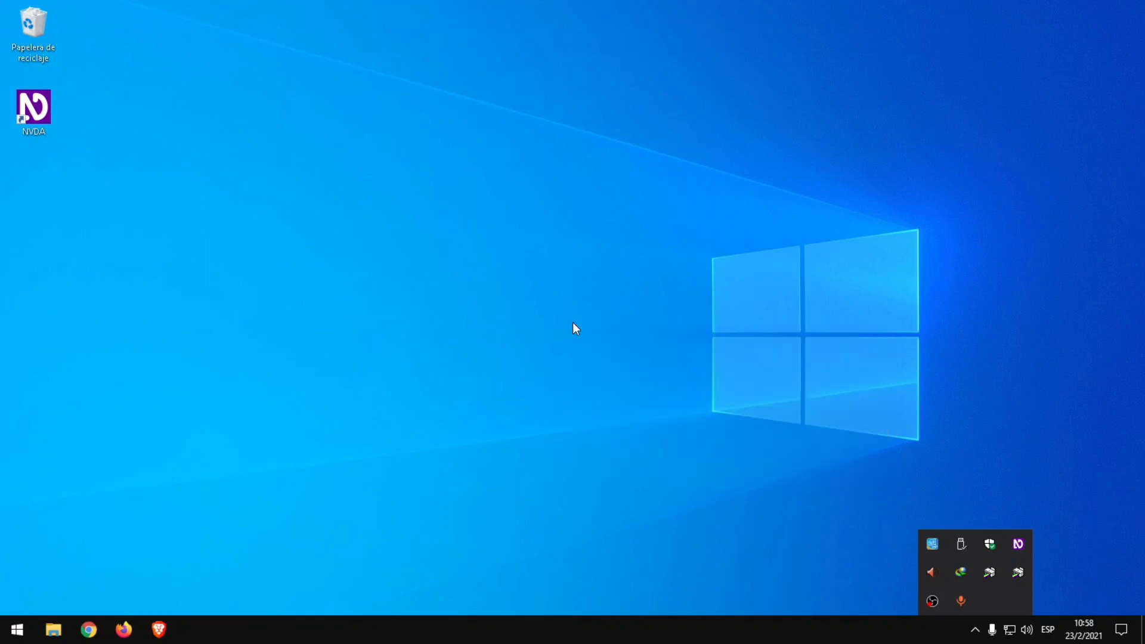